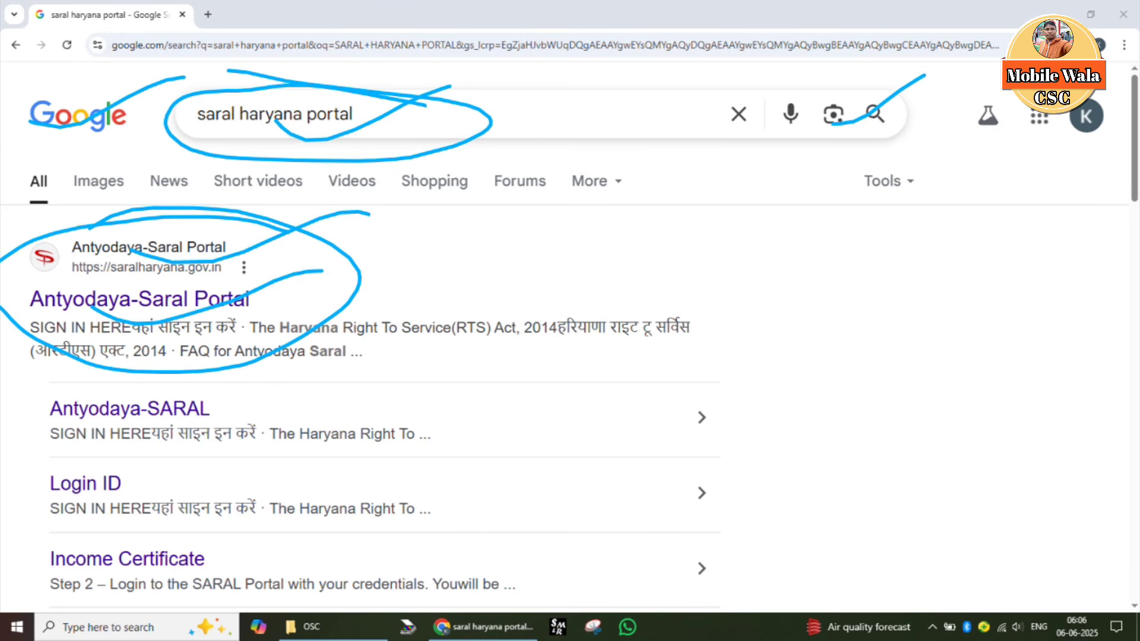
Clear the pen marks over the saral haryana portal search results, including a fresh tick on the Antyodaya-Saral Portal result.
key("ctrl+z")
key("ctrl+z")
key("ctrl+z")
key("ctrl+z")
key("ctrl+z")
key("ctrl+z")
key("ctrl+z")
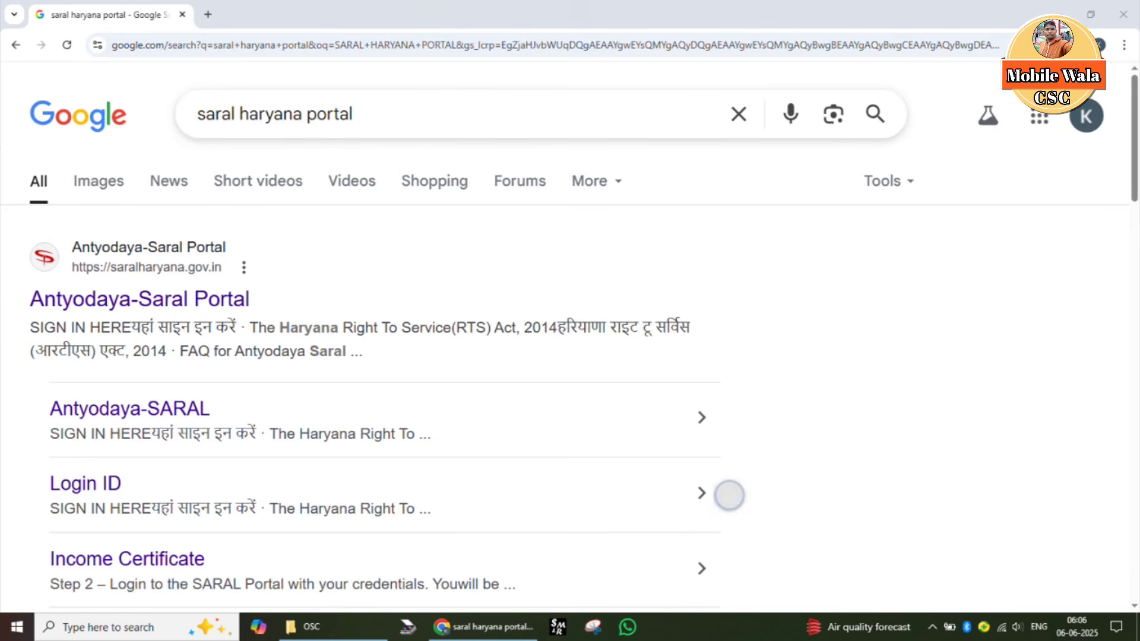
left_click_drag(71, 300, 323, 229)
key("ctrl+z")
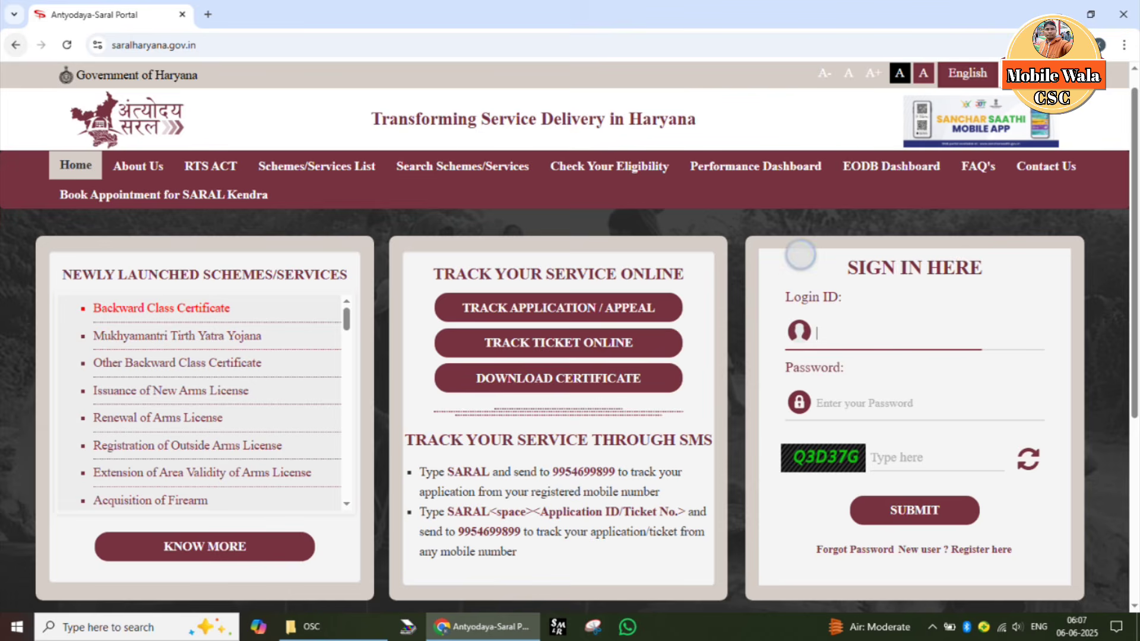
Tick the Sign In heading, Login ID, Password, captcha and Submit areas with the pen, and clear those ticks.
left_click_drag(801, 254, 1016, 234)
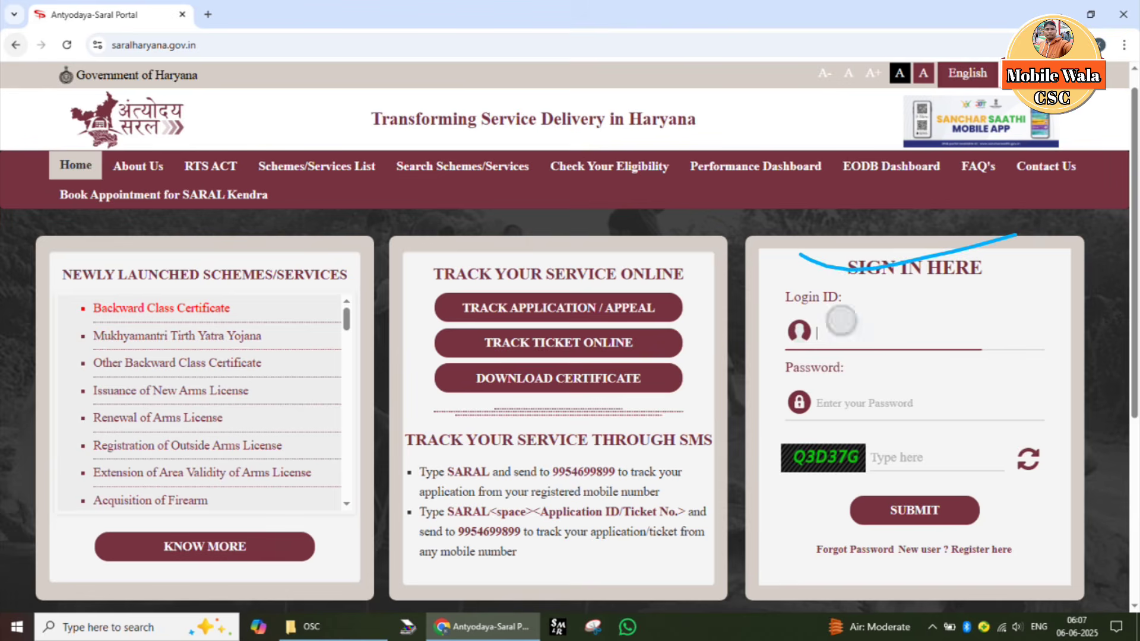
left_click_drag(840, 322, 969, 305)
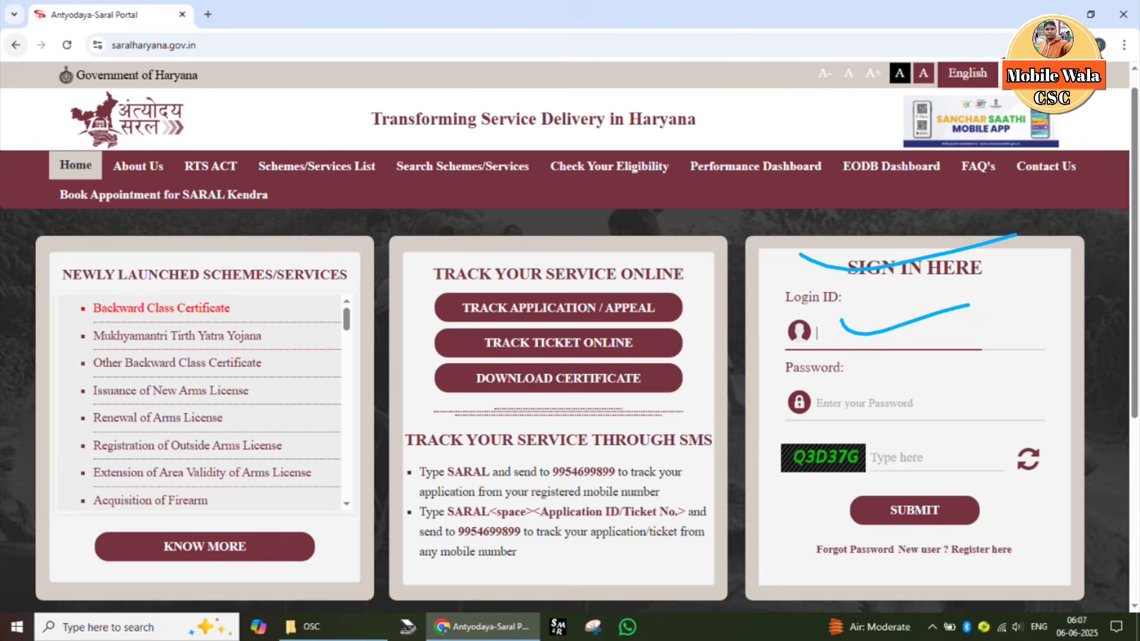
left_click_drag(843, 386, 990, 379)
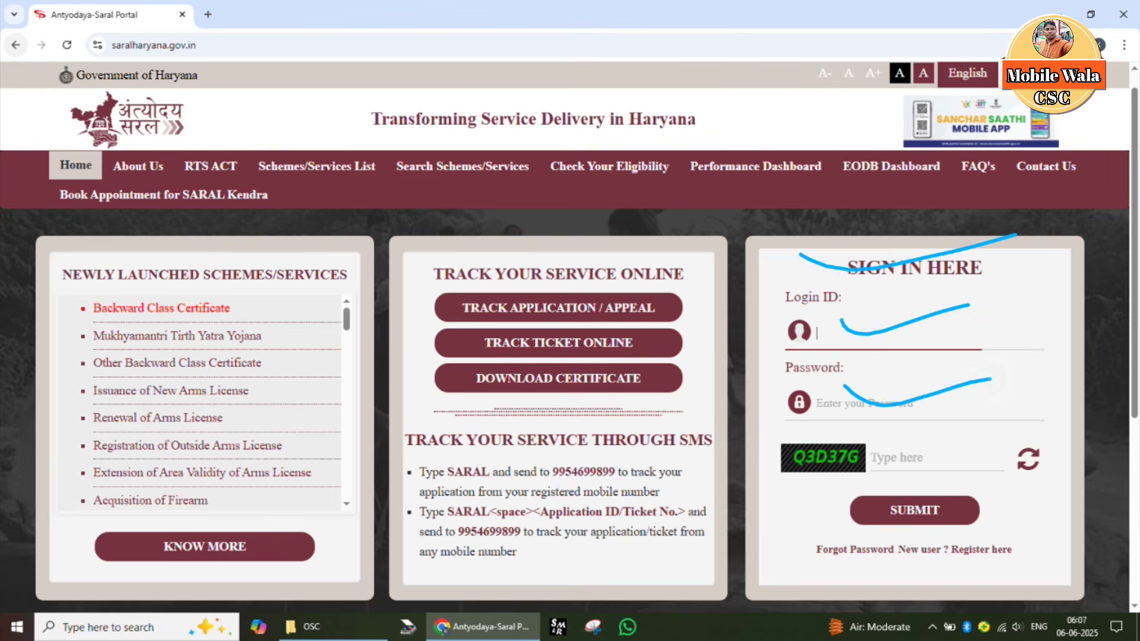
left_click_drag(896, 437, 1014, 440)
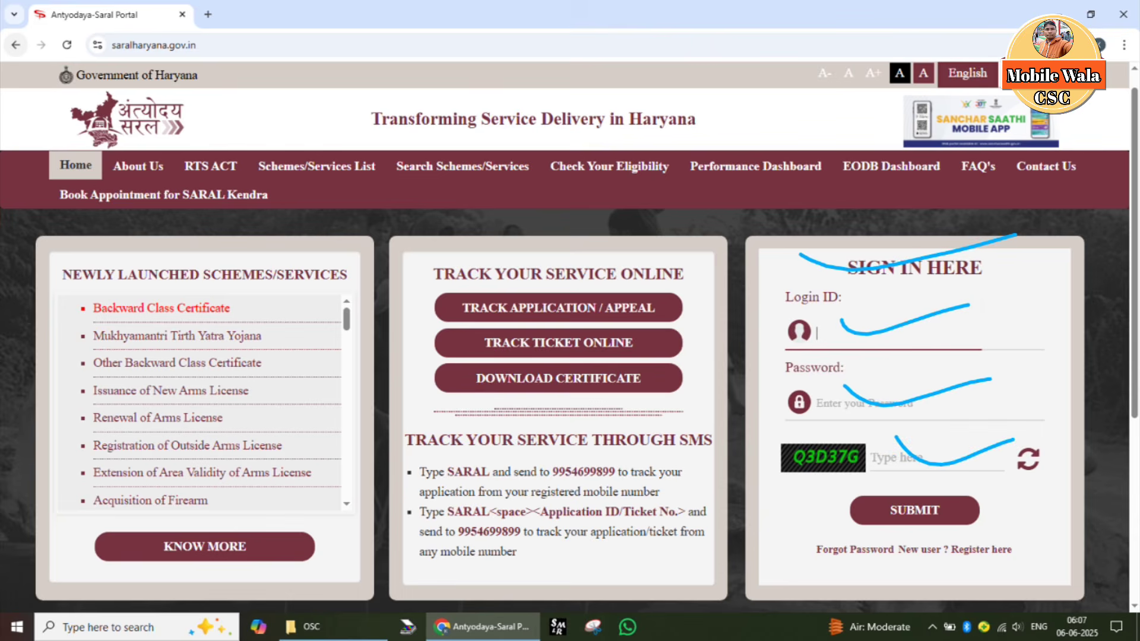
mouse_move(775, 496)
left_mouse_down()
mouse_move(864, 524)
mouse_move(992, 469)
left_mouse_up()
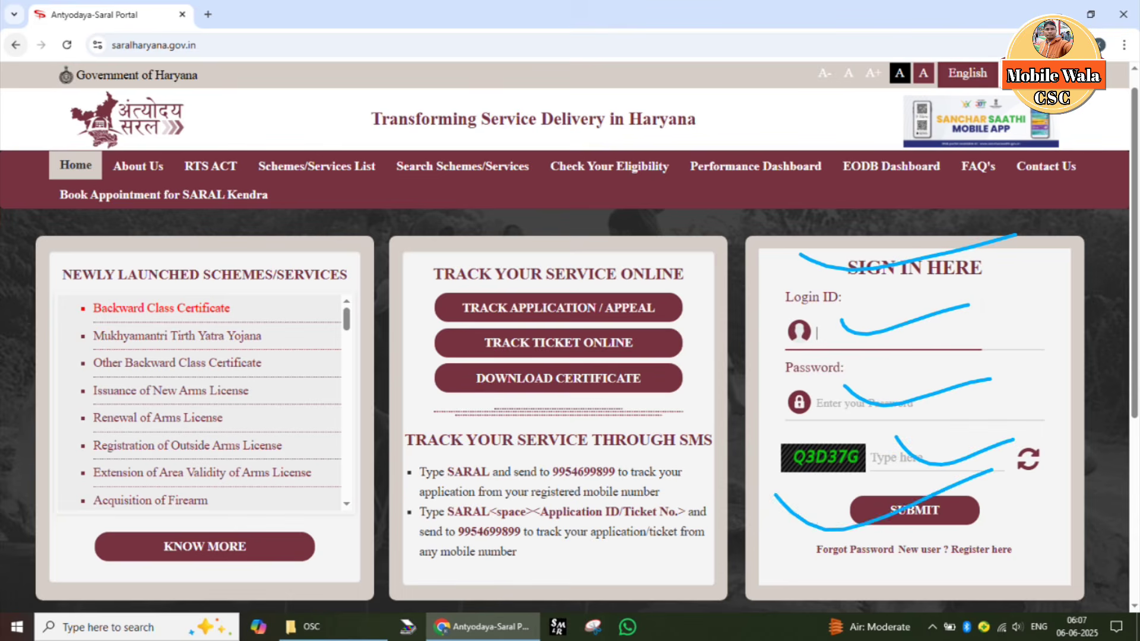
left_click(747, 110)
left_click(747, 109)
left_click(746, 109)
left_click(747, 109)
left_click(747, 109)
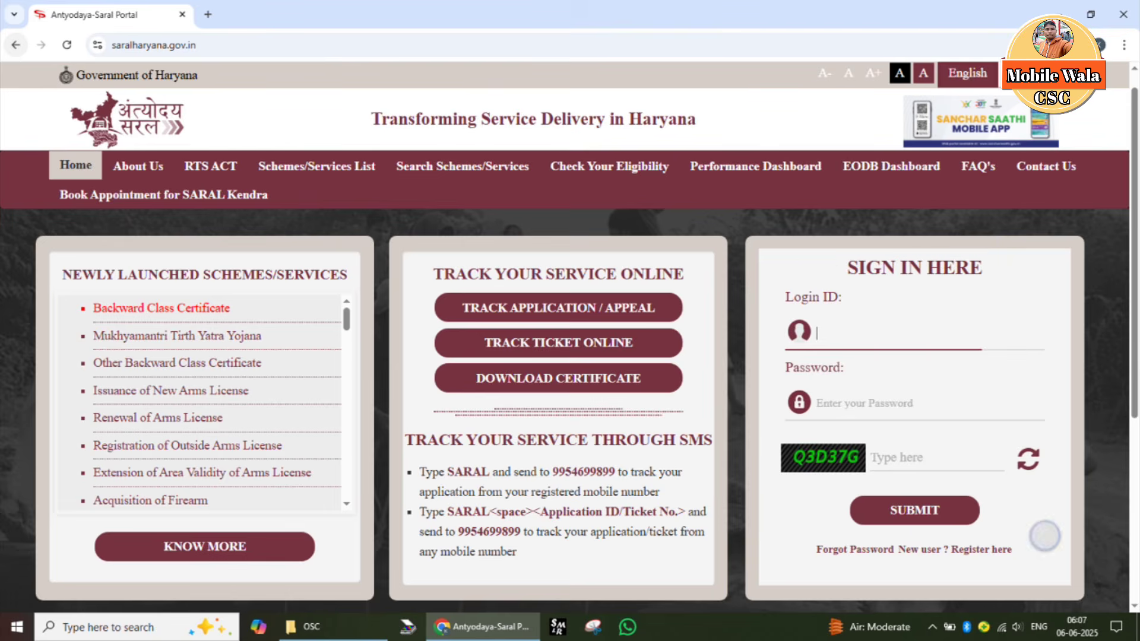
Circle and tick the new-user registration link, and handwrite "Email" and "8-15" over the portal home page with the pen.
mouse_move(1045, 534)
left_mouse_down()
mouse_move(918, 514)
mouse_move(936, 574)
mouse_move(1069, 545)
mouse_move(967, 527)
left_mouse_up()
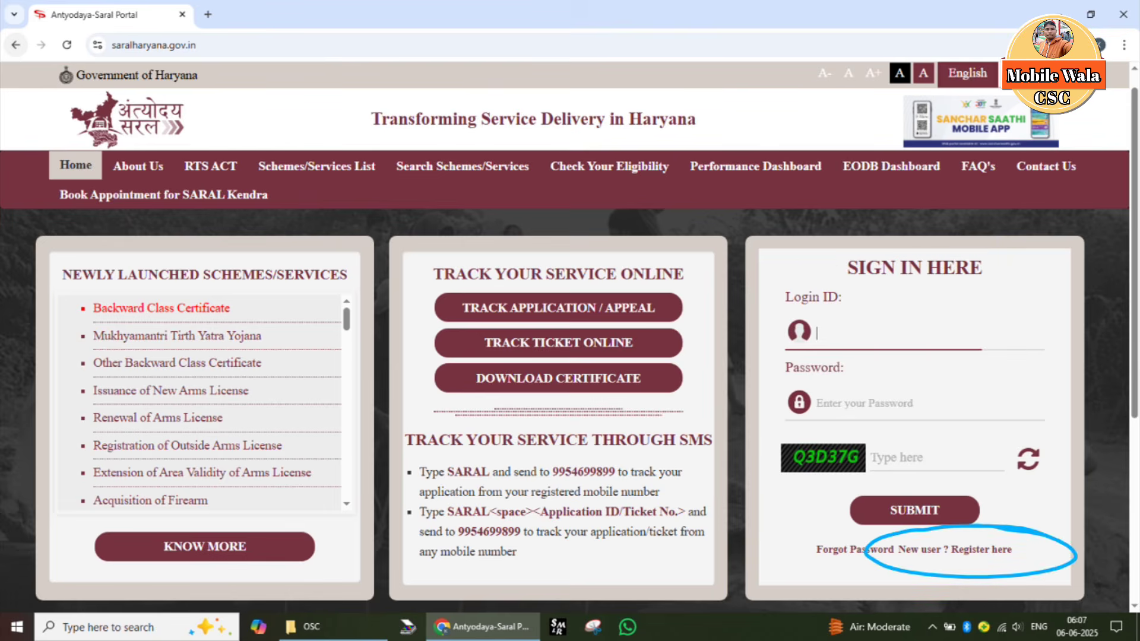
left_click_drag(847, 570, 1037, 521)
mouse_move(194, 206)
left_mouse_down()
mouse_move(110, 243)
mouse_move(237, 291)
mouse_move(353, 297)
mouse_move(510, 218)
left_mouse_up()
mouse_move(465, 273)
left_mouse_down()
mouse_move(552, 140)
mouse_move(591, 255)
left_mouse_up()
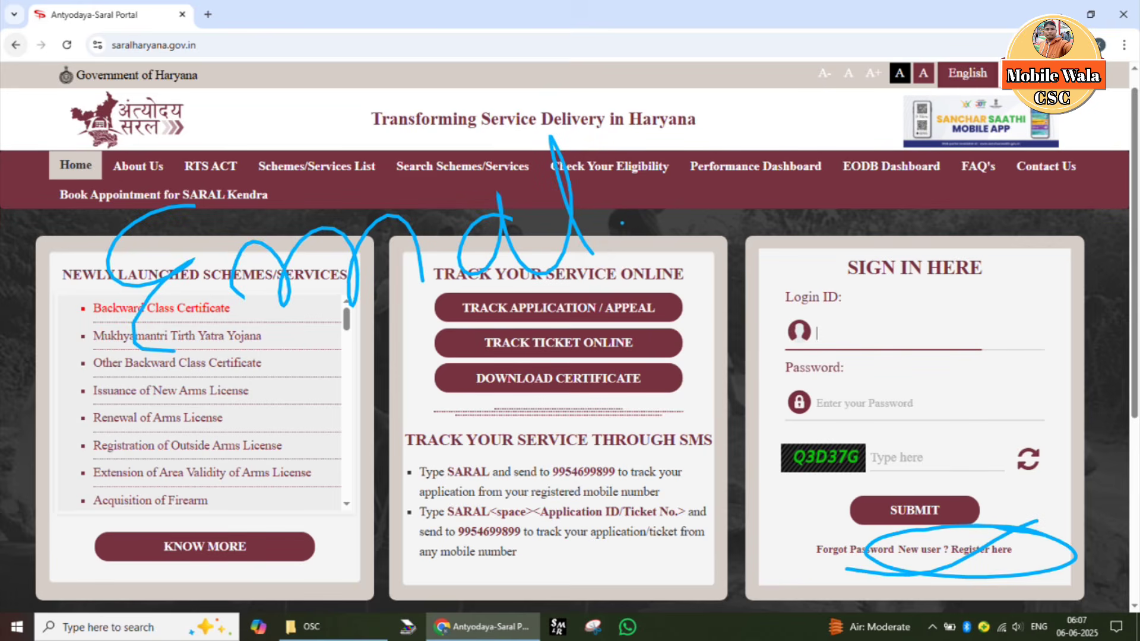
mouse_move(306, 389)
left_mouse_down()
mouse_move(267, 409)
mouse_move(279, 416)
mouse_move(285, 386)
left_mouse_up()
left_click_drag(392, 413, 475, 392)
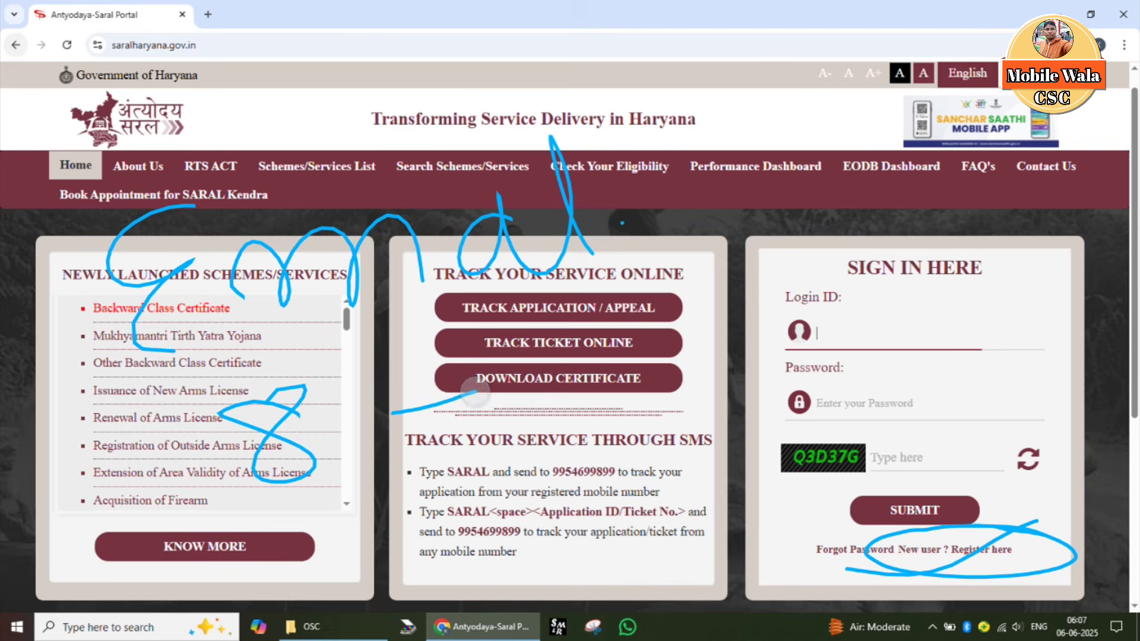
left_click_drag(507, 350, 535, 457)
mouse_move(564, 332)
left_mouse_down()
mouse_move(576, 386)
mouse_move(647, 460)
mouse_move(712, 302)
left_mouse_up()
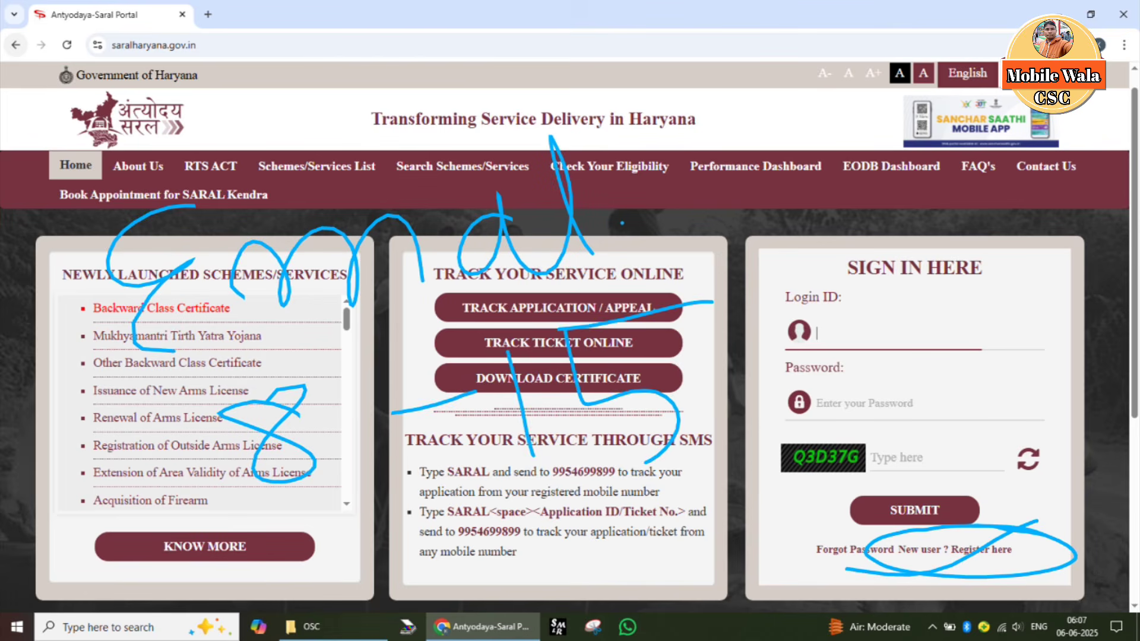
Tick the handwritten notes and the Login ID, Password, captcha and Submit areas of the sign-in form with the pen.
mouse_move(185, 295)
left_mouse_down()
mouse_move(249, 285)
mouse_move(505, 126)
left_mouse_up()
left_click_drag(831, 317, 990, 296)
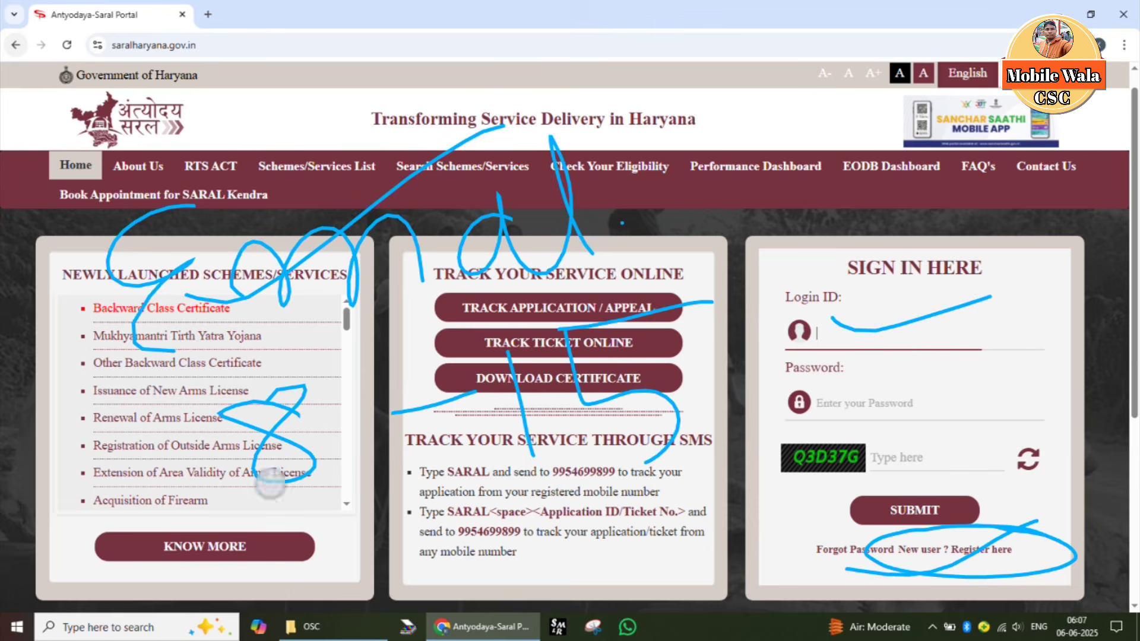
mouse_move(270, 483)
left_mouse_down()
mouse_move(309, 494)
mouse_move(599, 356)
left_mouse_up()
left_click_drag(853, 392, 1001, 367)
left_click_drag(885, 458, 1000, 432)
mouse_move(810, 498)
left_mouse_down()
mouse_move(820, 516)
mouse_move(1014, 451)
left_mouse_up()
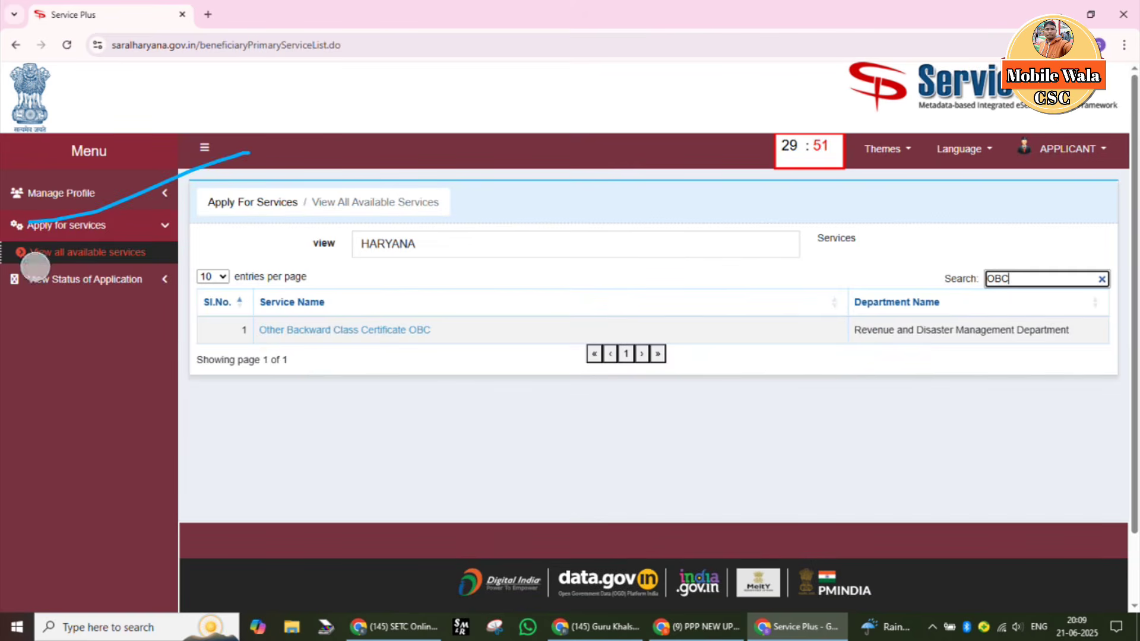
Tick View all available services with the pen and draw three downward arrows across the service list.
left_click_drag(35, 266, 162, 239)
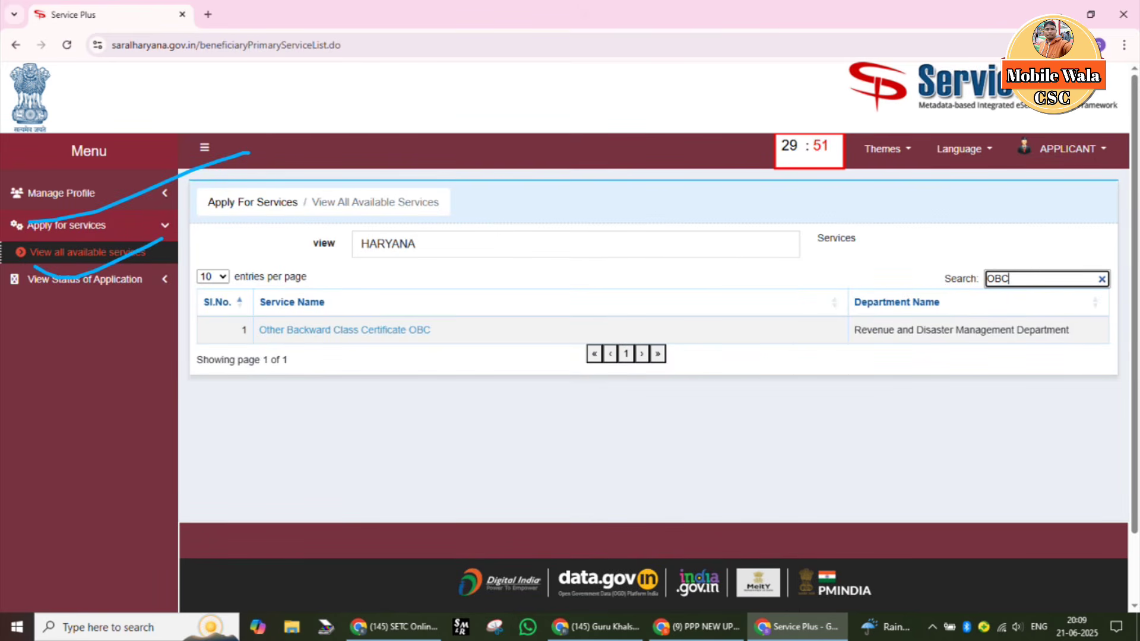
left_click_drag(21, 255, 125, 226)
left_click_drag(293, 216, 272, 537)
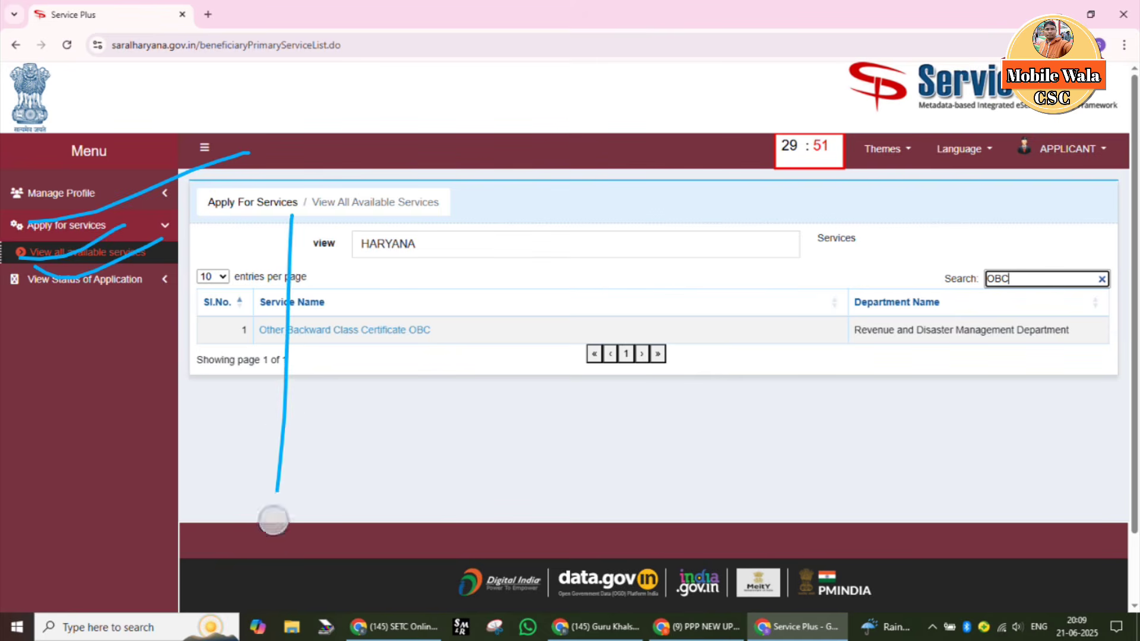
mouse_move(223, 323)
left_mouse_down()
mouse_move(257, 532)
mouse_move(360, 368)
left_mouse_up()
left_click_drag(465, 197, 450, 570)
mouse_move(392, 342)
left_mouse_down()
mouse_move(400, 381)
mouse_move(551, 396)
left_mouse_up()
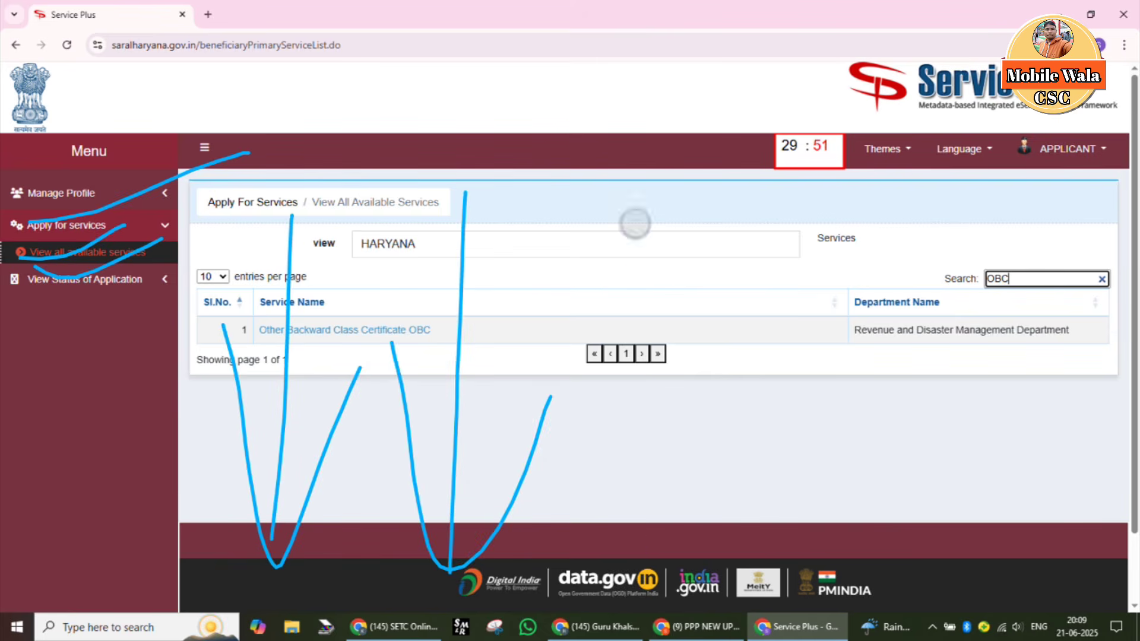
left_click_drag(635, 224, 631, 587)
left_click_drag(571, 322, 669, 411)
Undo all the pen marks on the available services page.
key("ctrl+z")
key("ctrl+z")
key("ctrl+z")
key("ctrl+z")
key("ctrl+z")
key("ctrl+z")
key("ctrl+z")
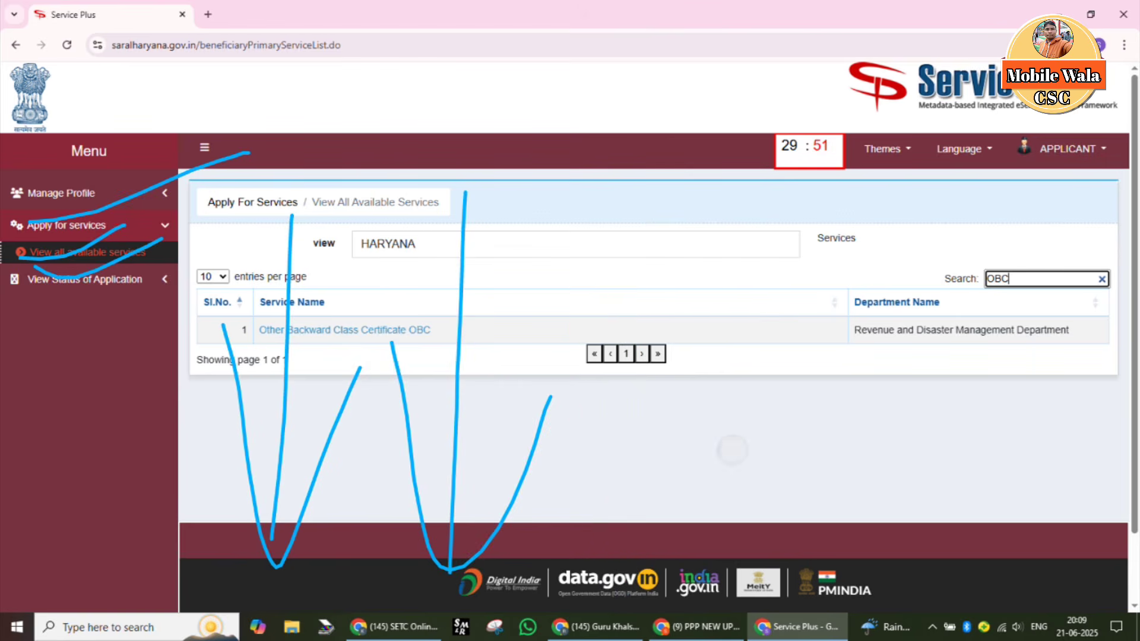
key("ctrl+z")
key("ctrl+z")
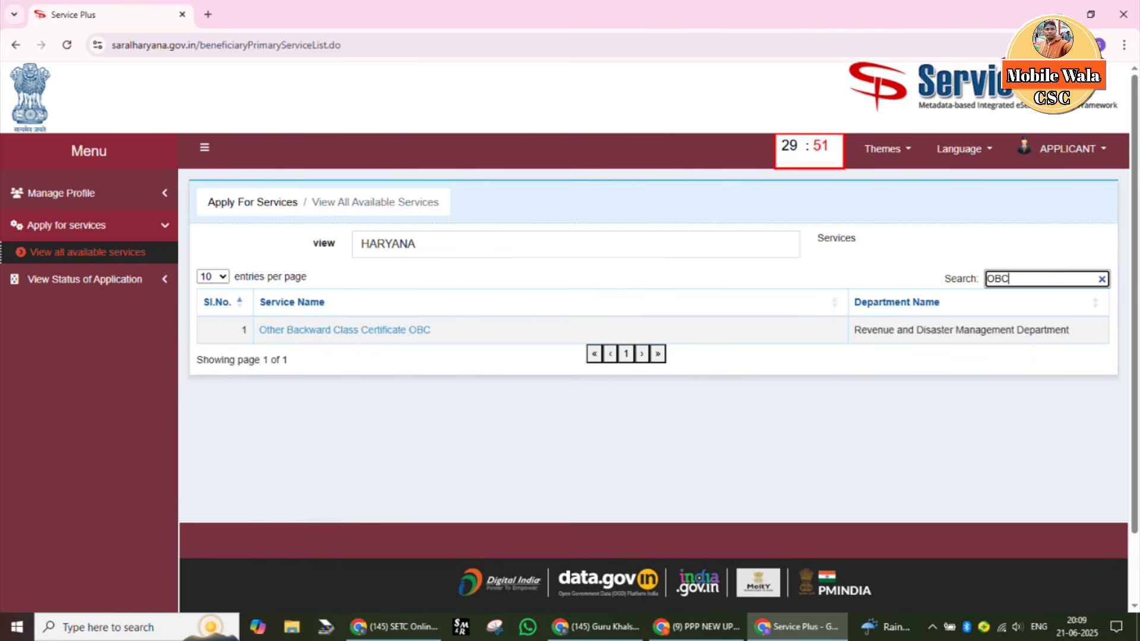
Circle the OBC search entry, and circle and tick the Other Backward Class Certificate OBC service with the pen.
mouse_move(1095, 251)
left_mouse_down()
mouse_move(929, 277)
mouse_move(1102, 273)
mouse_move(926, 282)
mouse_move(1072, 239)
left_mouse_up()
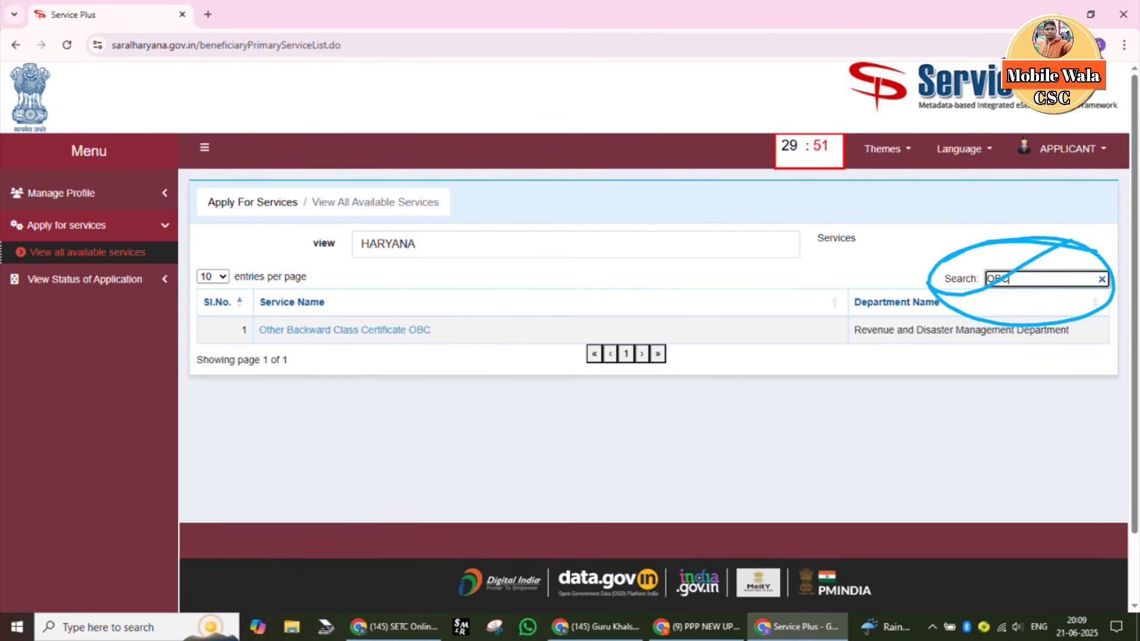
mouse_move(487, 316)
left_mouse_down()
mouse_move(262, 295)
mouse_move(473, 346)
mouse_move(463, 299)
mouse_move(262, 297)
left_mouse_up()
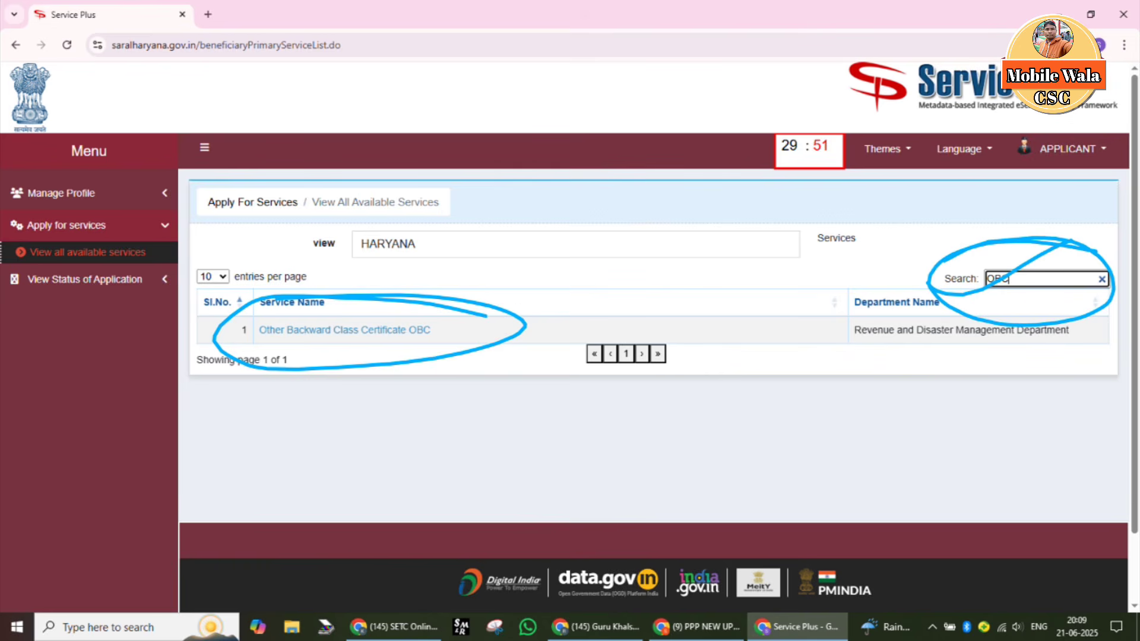
left_click_drag(174, 354, 398, 277)
left_click_drag(271, 389, 498, 278)
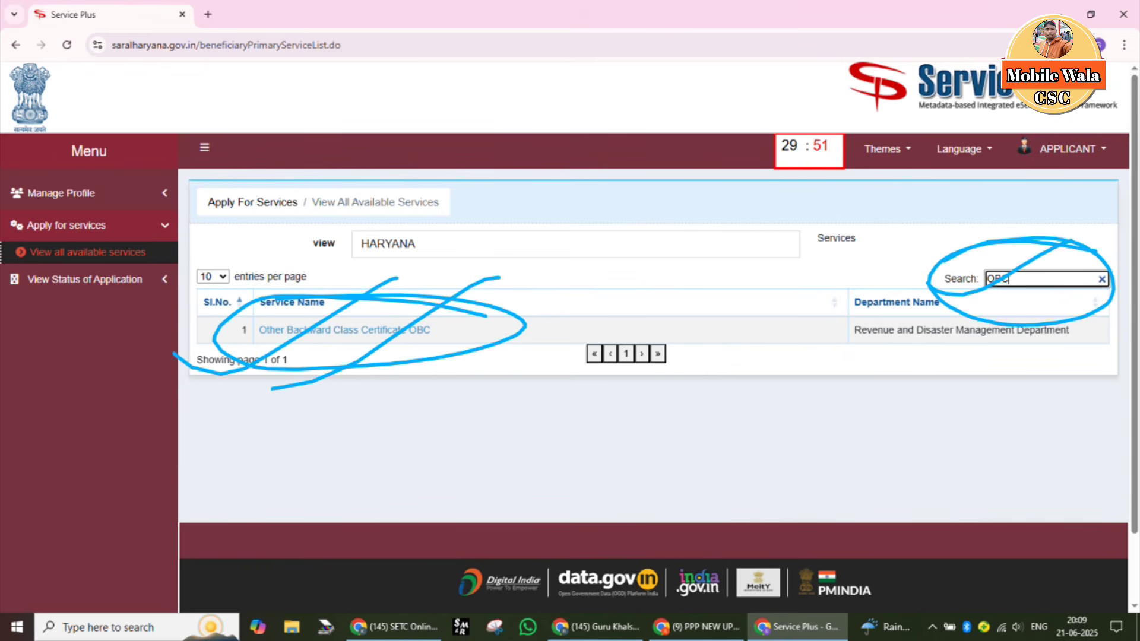
left_click_drag(317, 397, 564, 266)
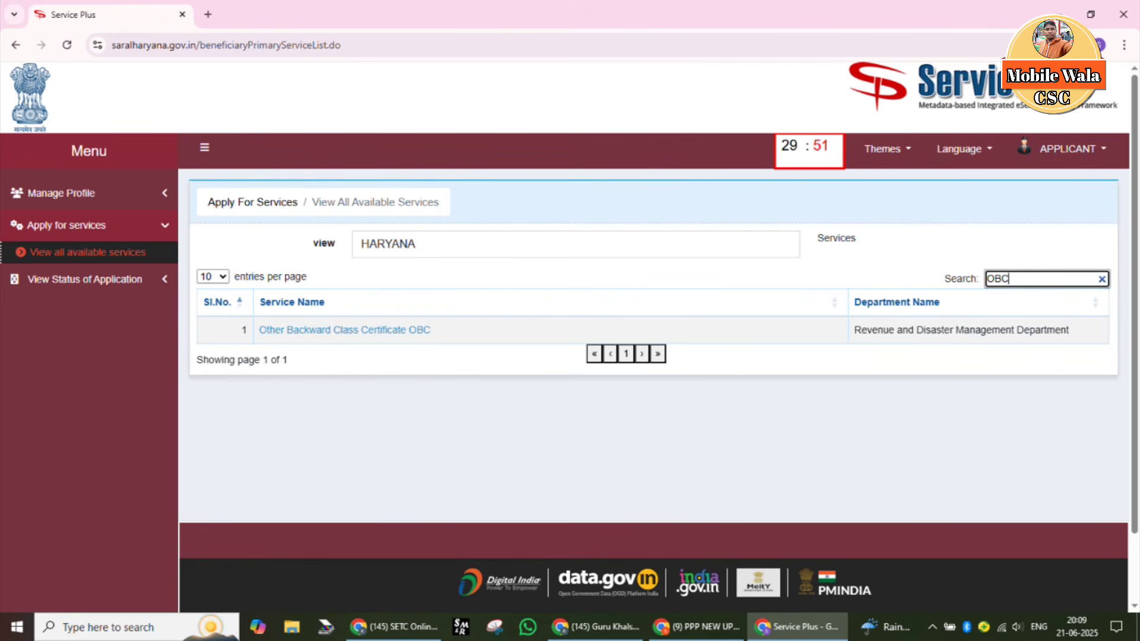
mouse_move(189, 351)
left_mouse_down()
mouse_move(272, 356)
mouse_move(452, 271)
left_mouse_up()
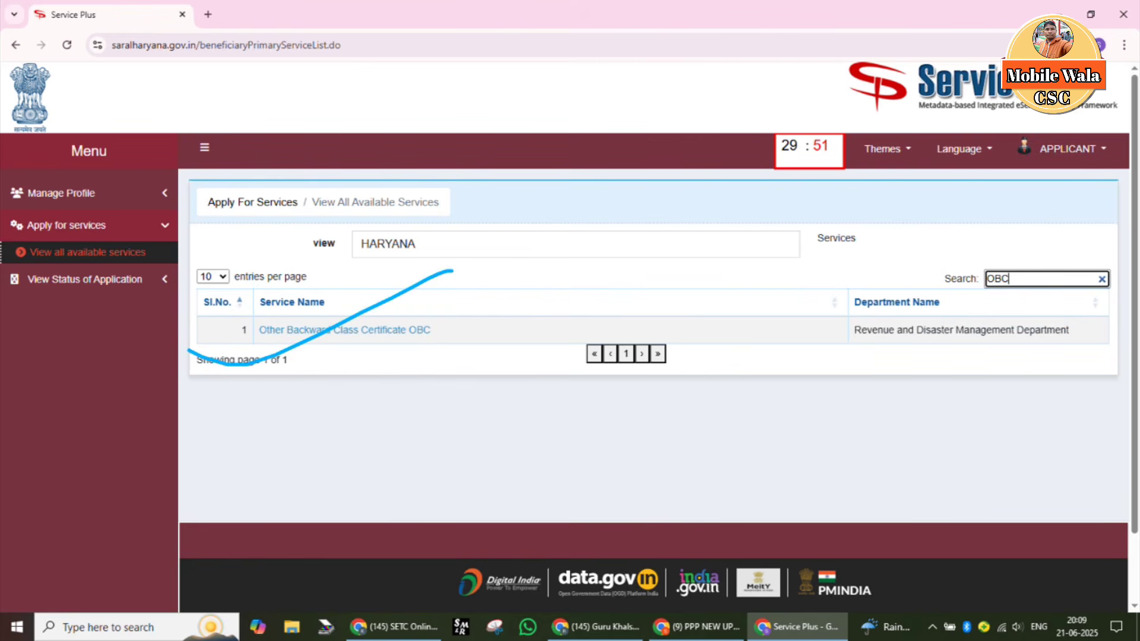
left_click_drag(260, 369, 514, 254)
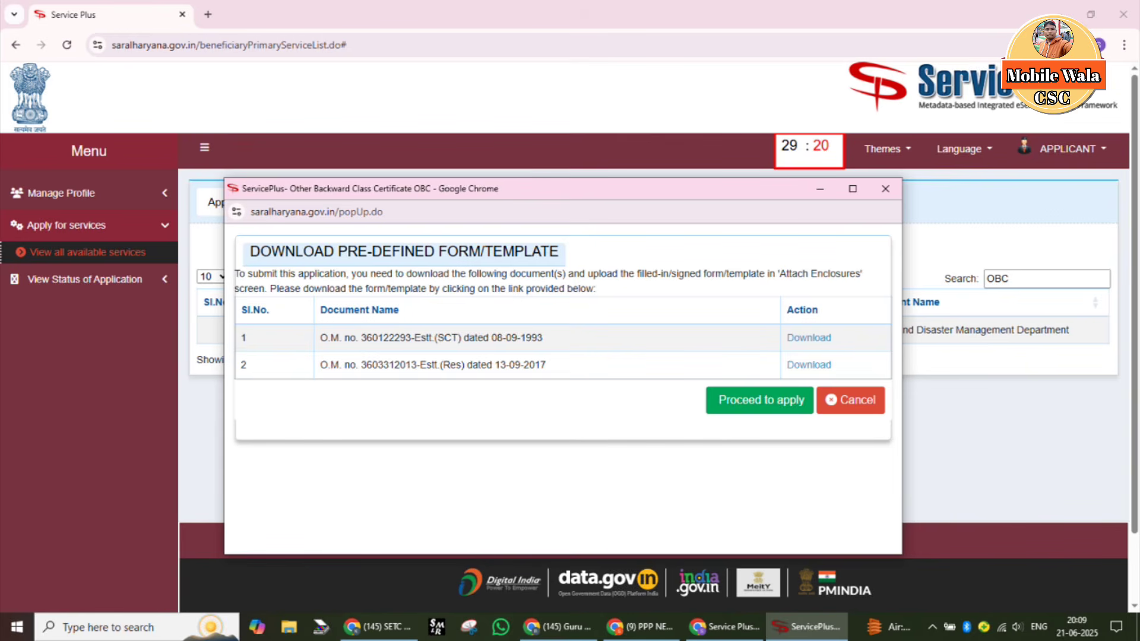
Tick the two document rows and their Download links in the pre-defined form/template popup with the pen.
mouse_move(215, 322)
left_mouse_down()
mouse_move(244, 335)
mouse_move(415, 279)
left_mouse_up()
left_click_drag(206, 374, 399, 343)
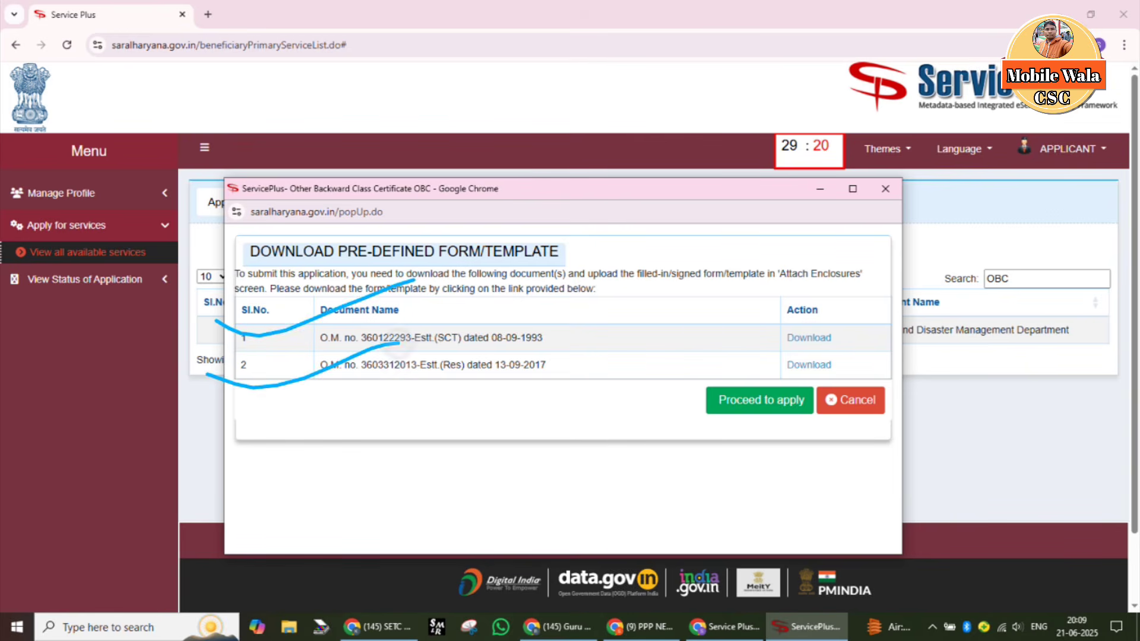
left_click_drag(702, 326, 881, 275)
mouse_move(635, 362)
left_mouse_down()
mouse_move(681, 383)
mouse_move(791, 338)
left_mouse_up()
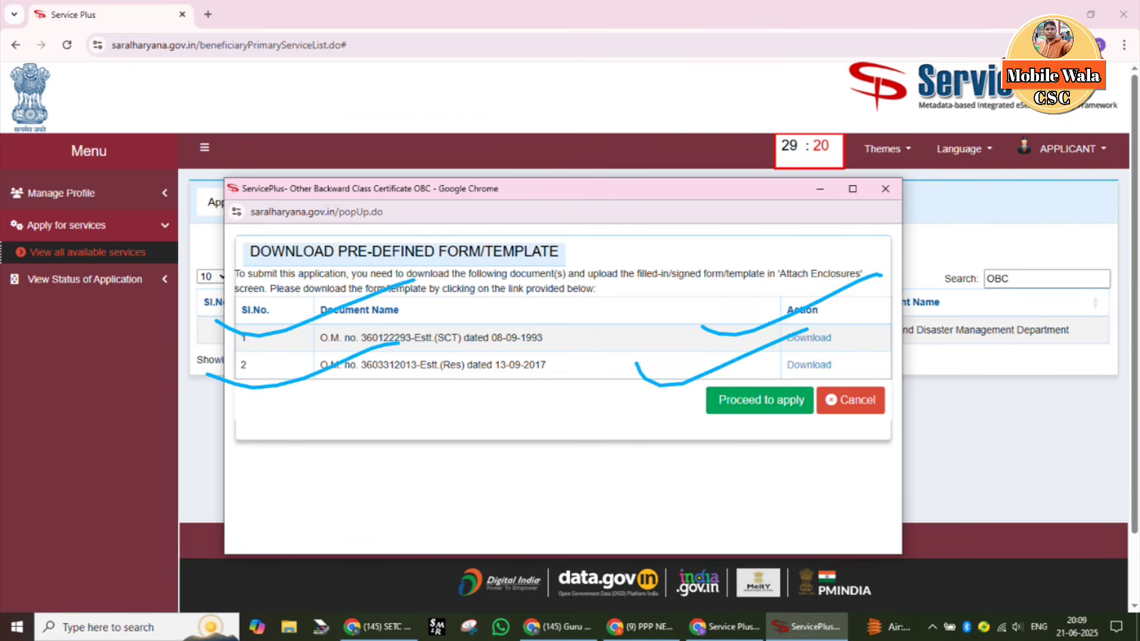
Cross out the document names and Download links, and circle and tick Proceed to apply with the pen.
left_click_drag(662, 261, 820, 350)
left_click_drag(788, 268, 676, 389)
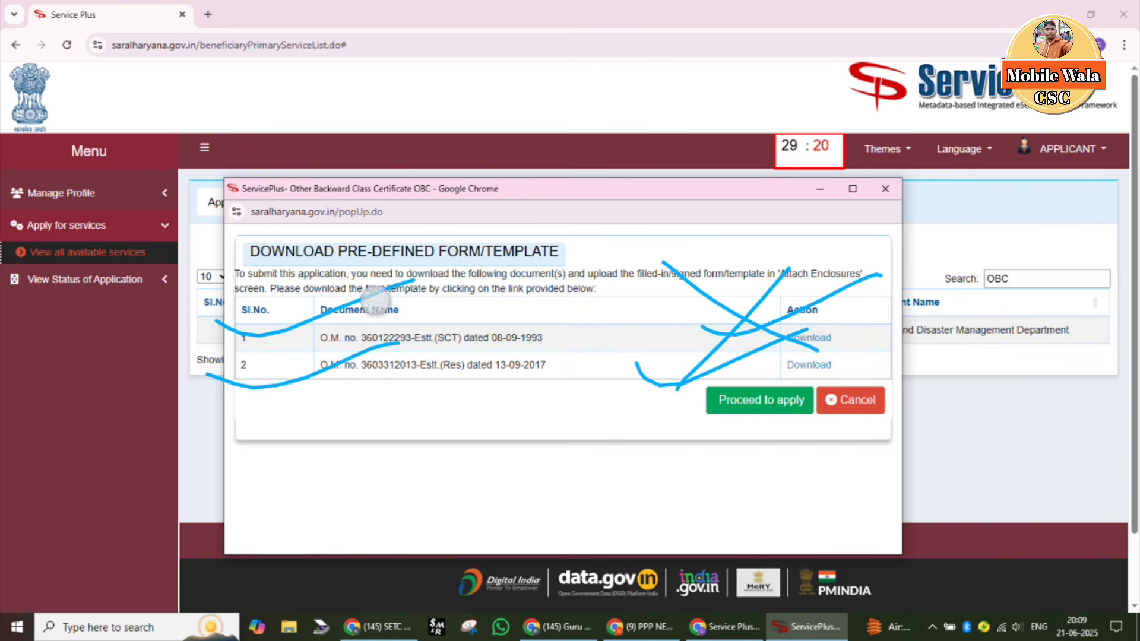
left_click_drag(391, 303, 541, 383)
left_click_drag(487, 270, 368, 450)
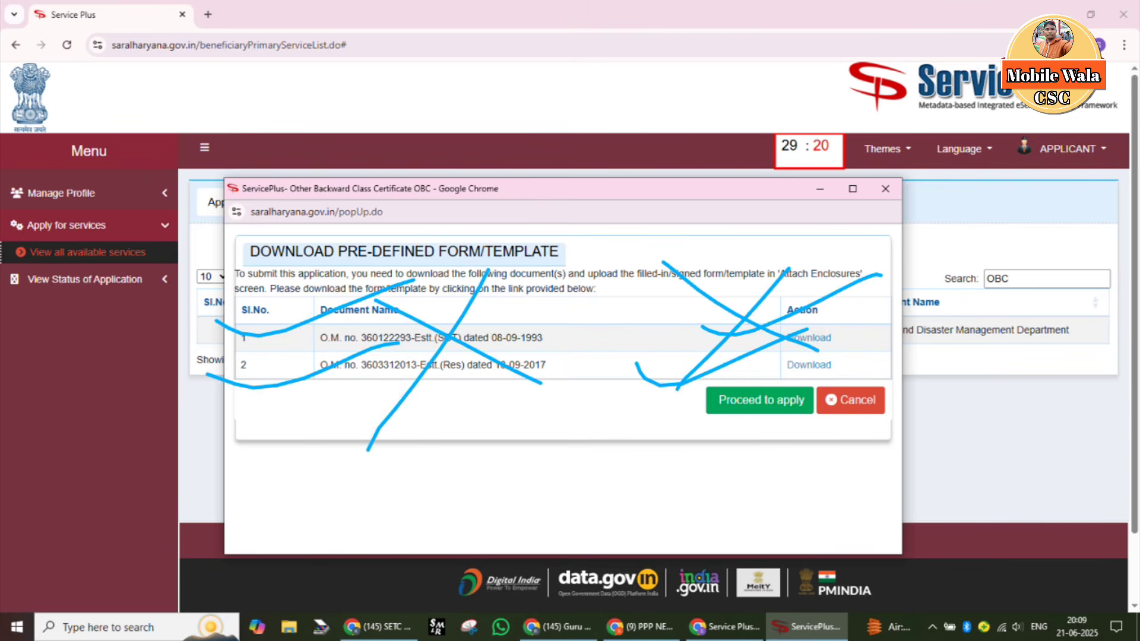
mouse_move(828, 353)
left_mouse_down()
mouse_move(695, 386)
mouse_move(849, 410)
mouse_move(675, 367)
left_mouse_up()
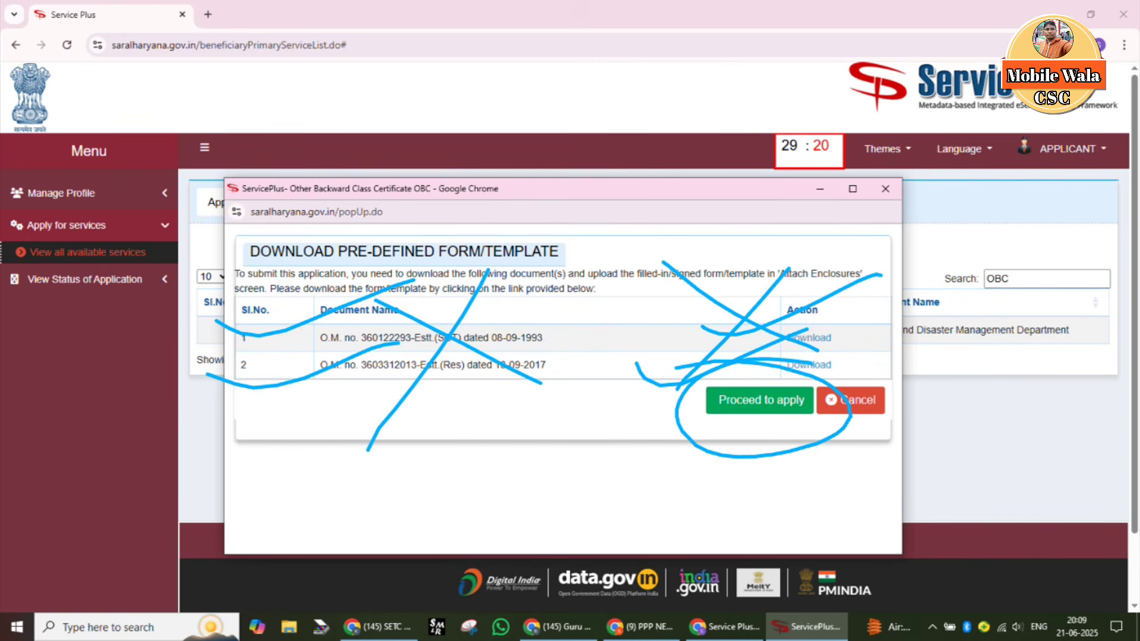
mouse_move(619, 407)
left_mouse_down()
mouse_move(635, 427)
mouse_move(882, 336)
left_mouse_up()
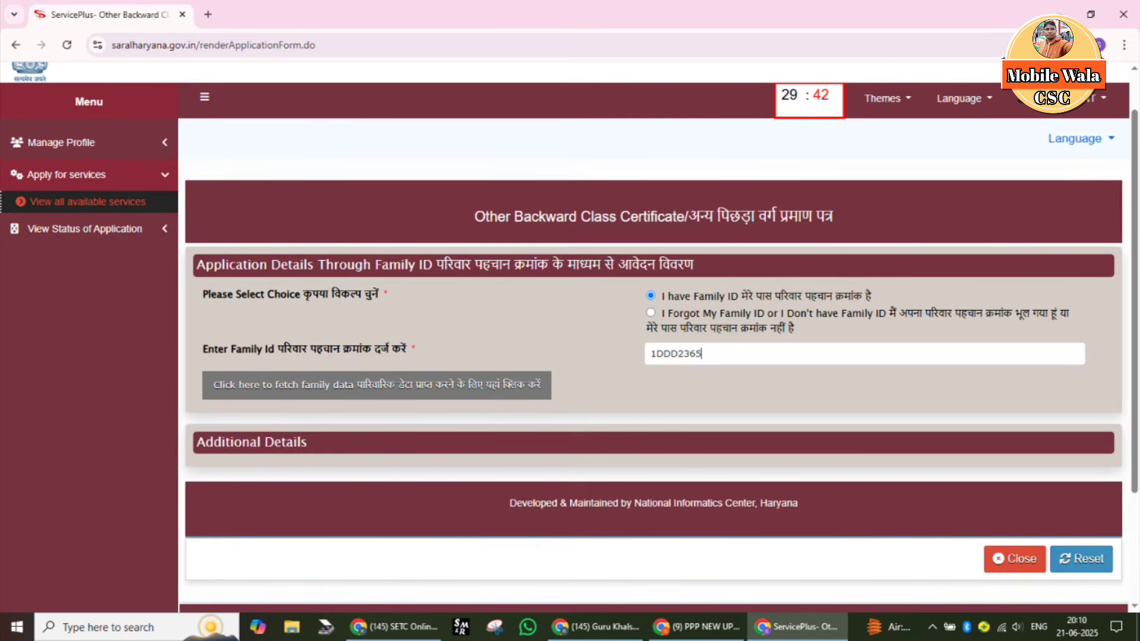
Tick the Other Backward Class Certificate title and the Application Details Through Family ID heading with the pen.
left_click_drag(382, 191, 605, 159)
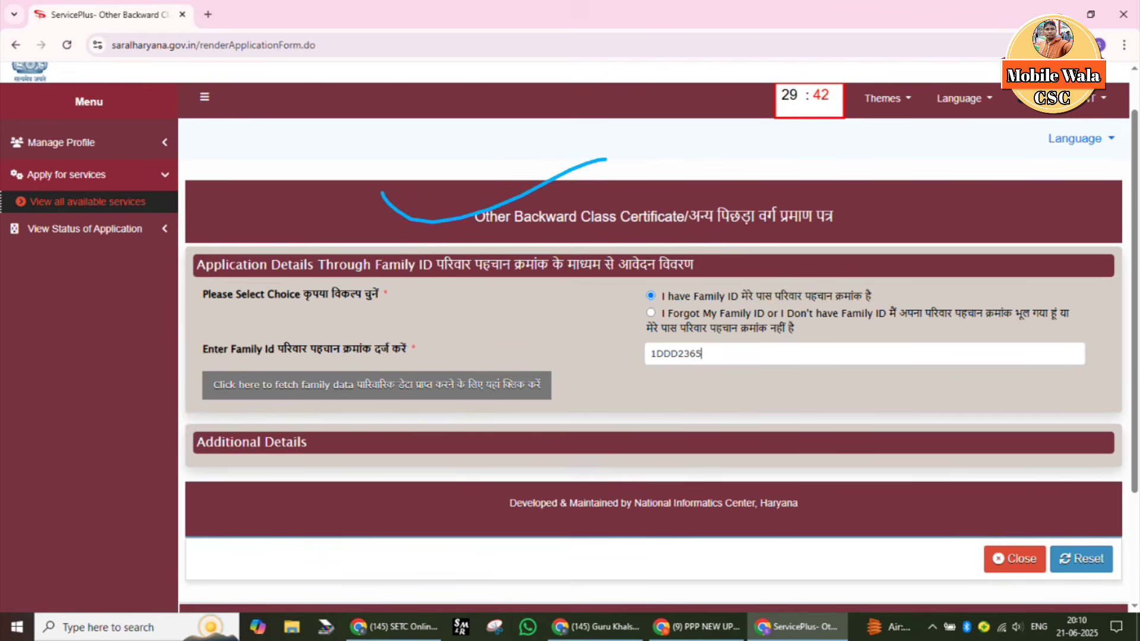
left_click_drag(704, 218, 870, 185)
mouse_move(540, 288)
left_mouse_down()
mouse_move(552, 297)
mouse_move(682, 262)
mouse_move(723, 238)
left_mouse_up()
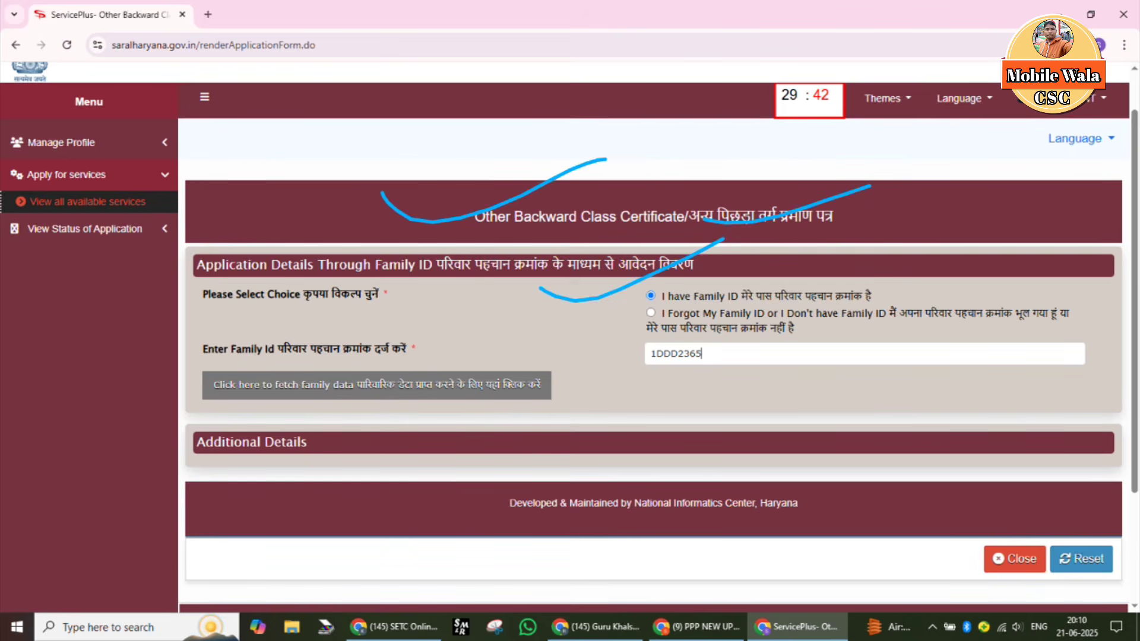
Circle and tick the Family ID field with the pen, and circle the option to fetch family data.
mouse_move(636, 377)
left_mouse_down()
mouse_move(804, 350)
mouse_move(715, 334)
mouse_move(857, 356)
mouse_move(611, 328)
left_mouse_up()
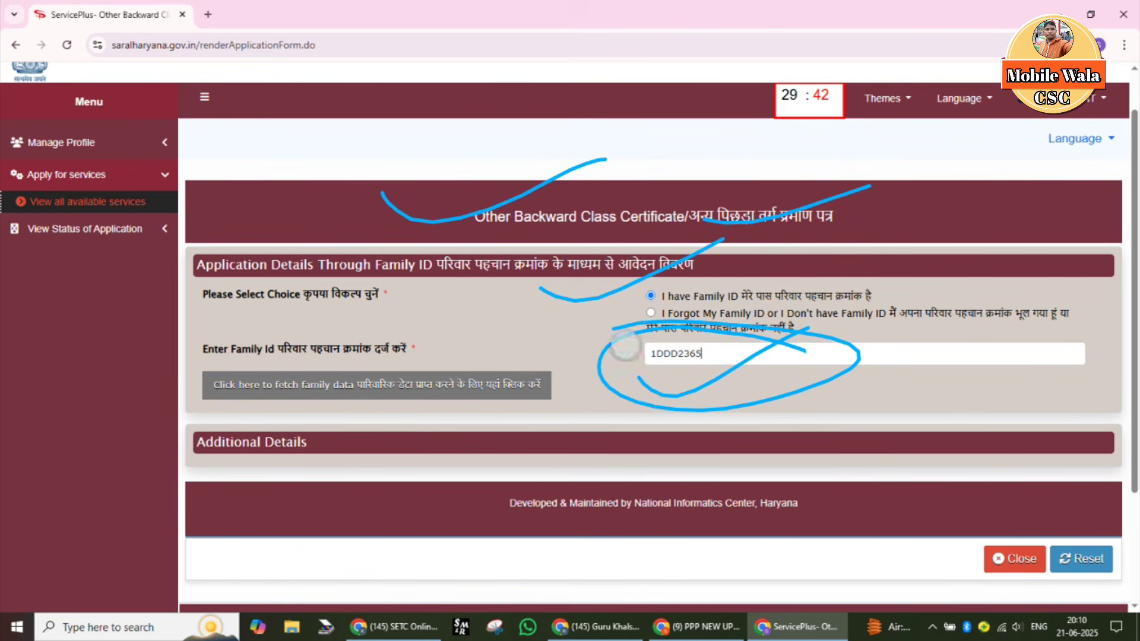
left_click_drag(624, 348, 766, 301)
mouse_move(567, 358)
left_mouse_down()
mouse_move(160, 387)
mouse_move(595, 386)
mouse_move(270, 372)
left_mouse_up()
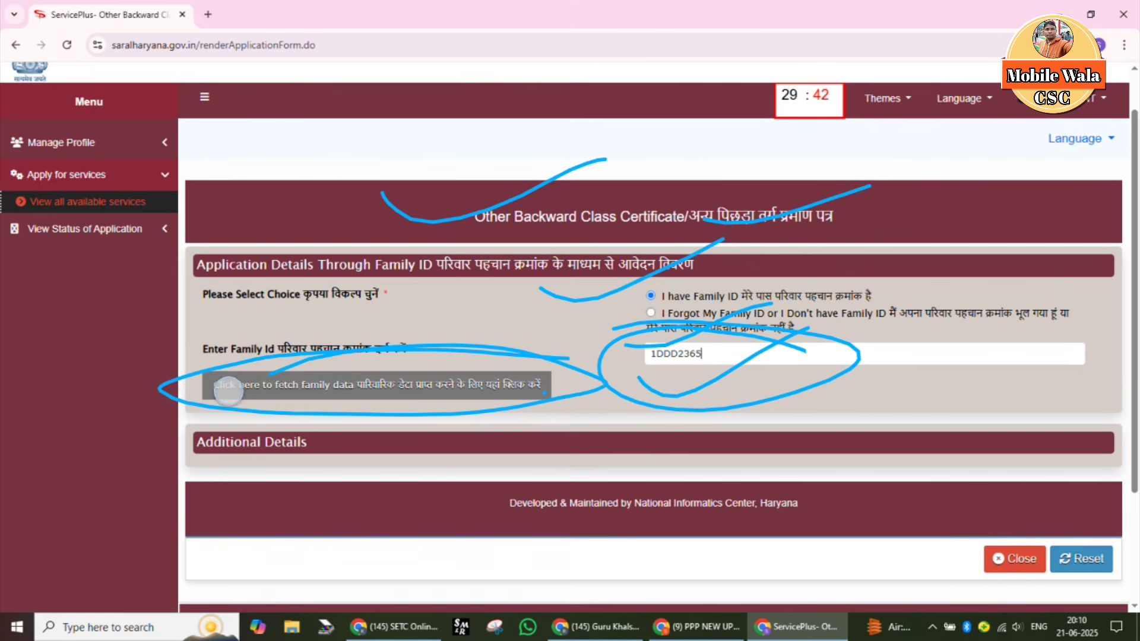
Tick the option to fetch family data and the Family ID field with the pen.
left_click_drag(228, 390, 509, 329)
left_click_drag(626, 362, 772, 324)
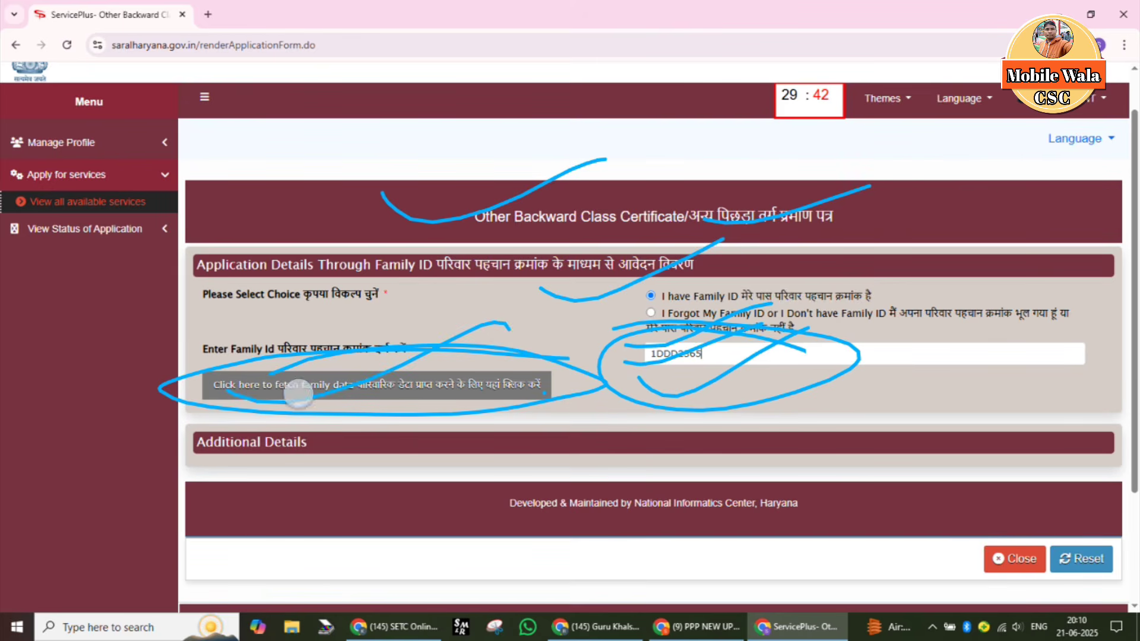
left_click_drag(298, 393, 552, 328)
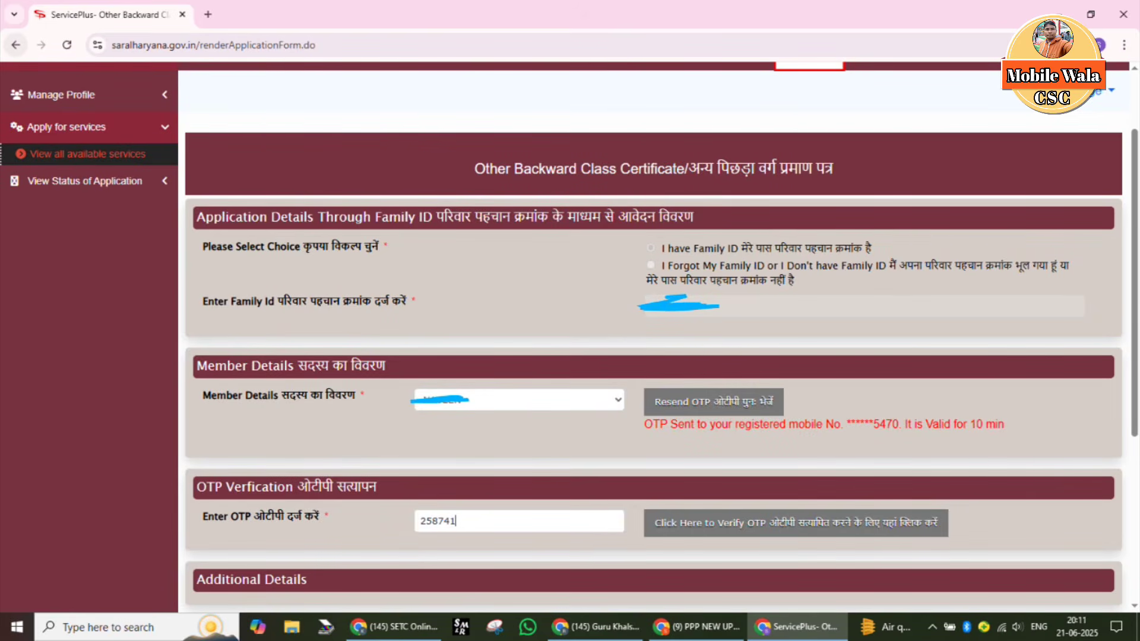
Tick the Member Details heading with the pen.
left_click_drag(109, 366, 344, 309)
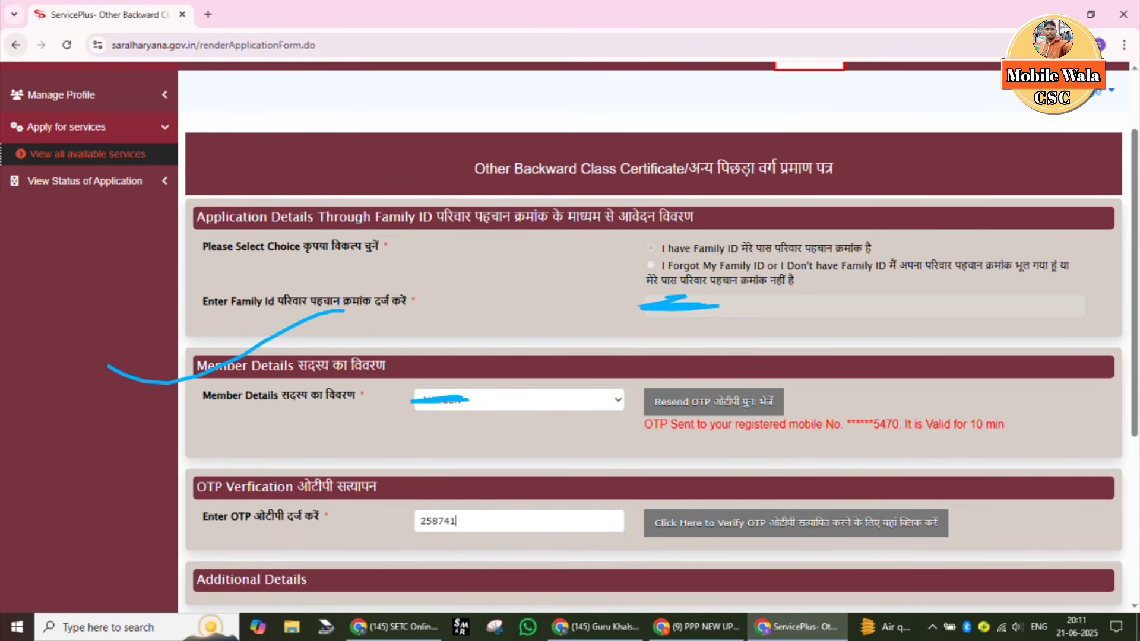
mouse_move(602, 368)
left_mouse_down()
mouse_move(539, 402)
mouse_move(621, 410)
mouse_move(561, 375)
left_mouse_up()
left_click_drag(402, 456, 557, 447)
left_click_drag(393, 493, 551, 487)
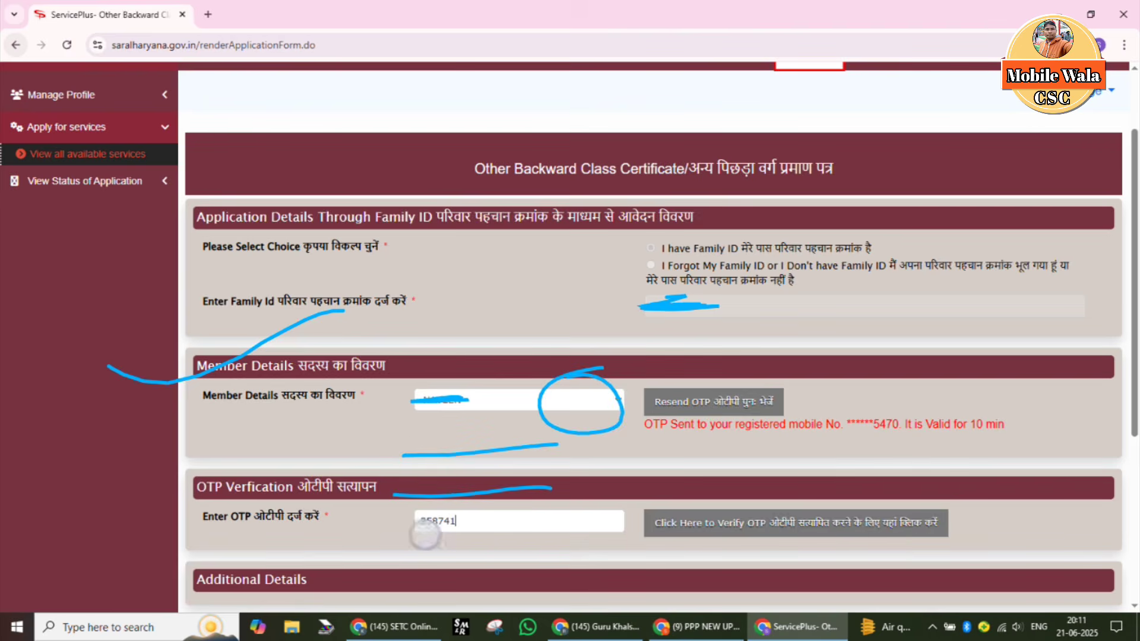
left_click_drag(424, 533, 557, 529)
left_click_drag(409, 581, 571, 567)
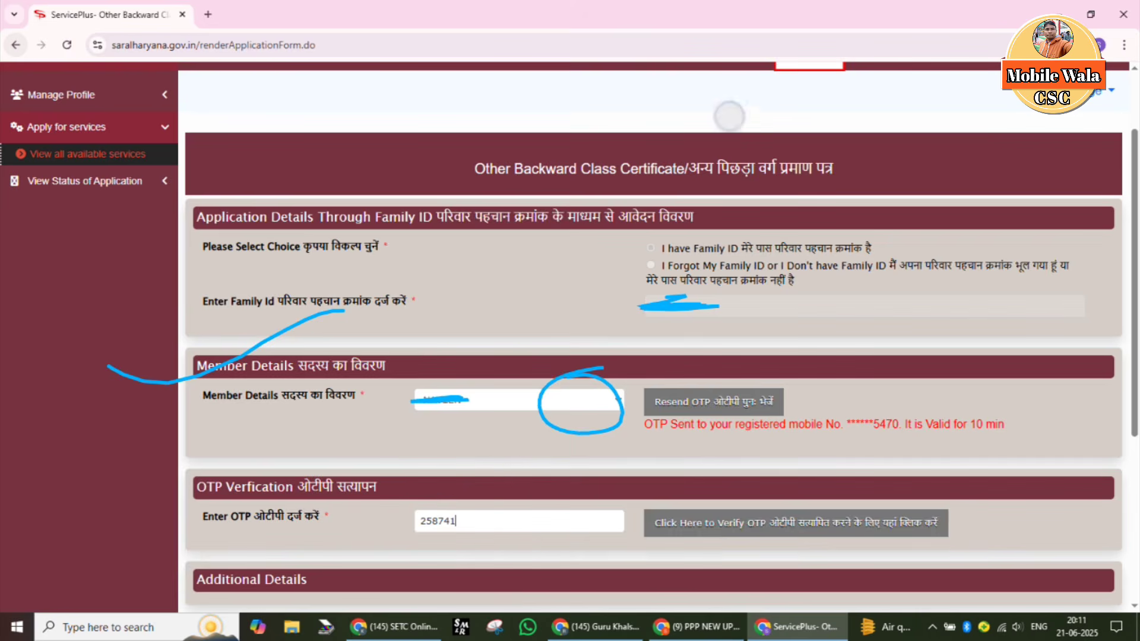
Tick the member selection field twice, and circle and tick the Resend OTP option with its registered mobile number message, using the pen.
left_click_drag(363, 409, 572, 336)
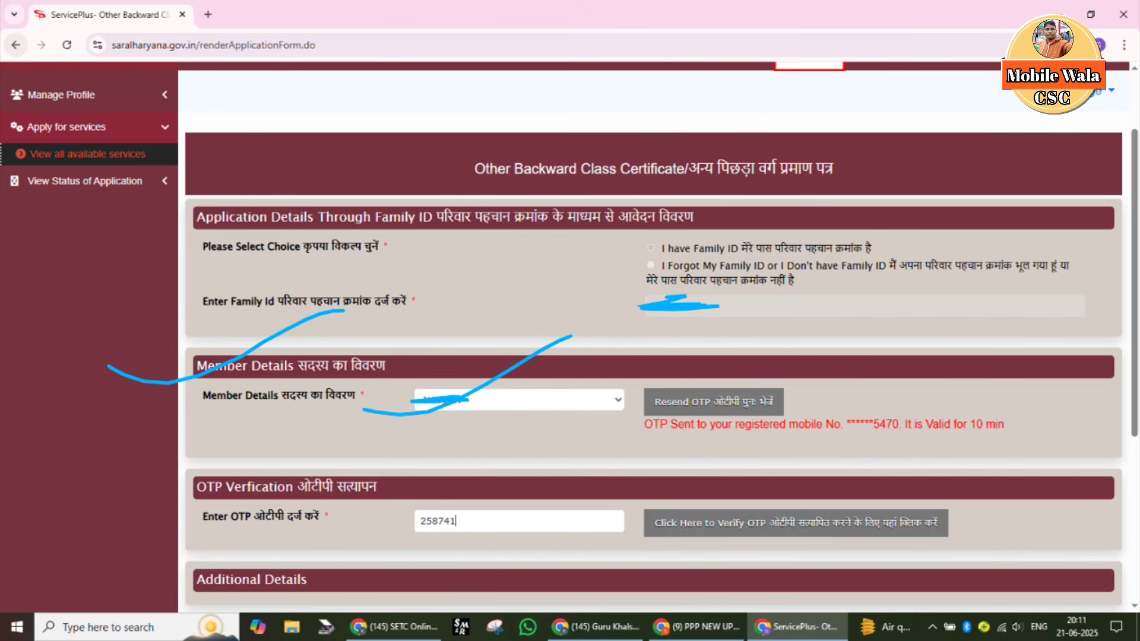
mouse_move(407, 423)
left_mouse_down()
mouse_move(443, 422)
mouse_move(547, 371)
left_mouse_up()
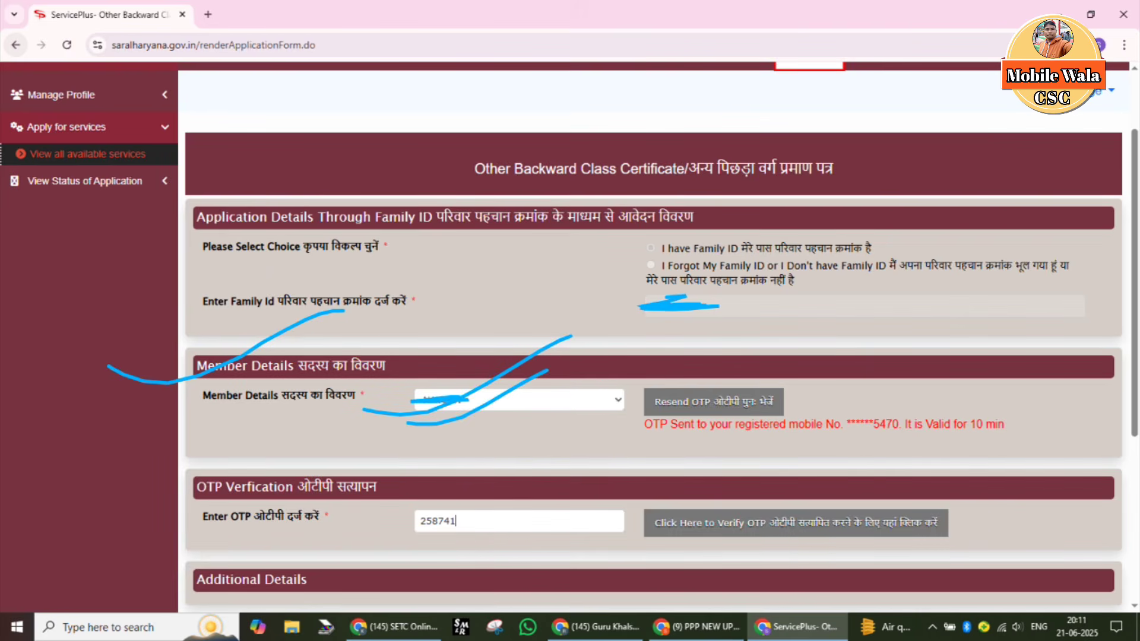
mouse_move(807, 392)
left_mouse_down()
mouse_move(618, 400)
mouse_move(1063, 427)
mouse_move(662, 390)
left_mouse_up()
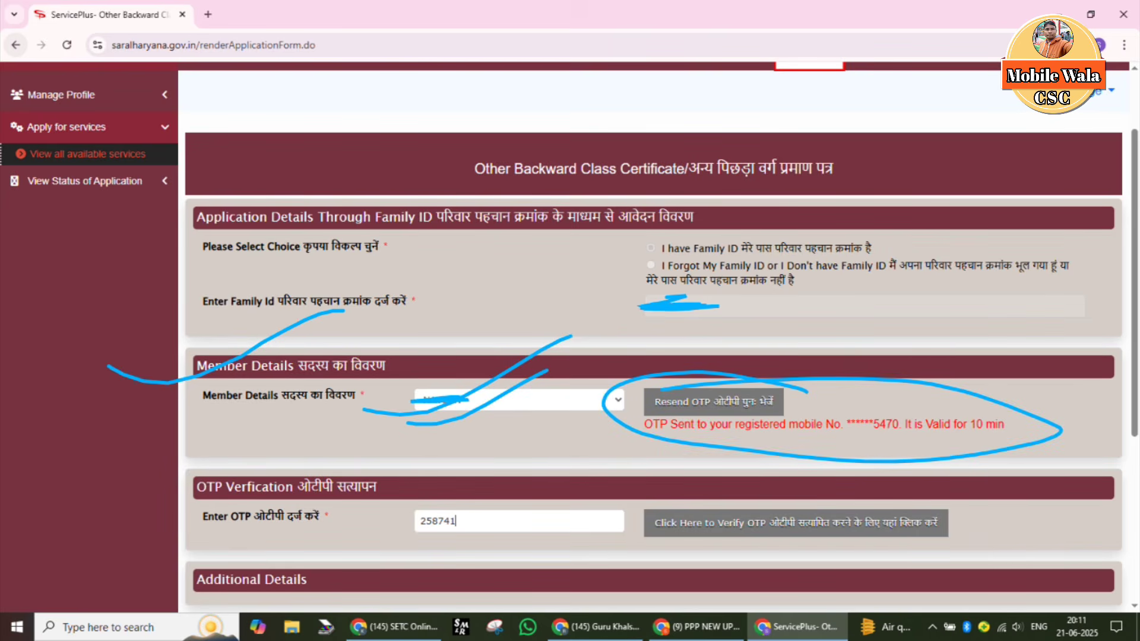
mouse_move(604, 399)
left_mouse_down()
mouse_move(823, 343)
mouse_move(824, 354)
left_mouse_up()
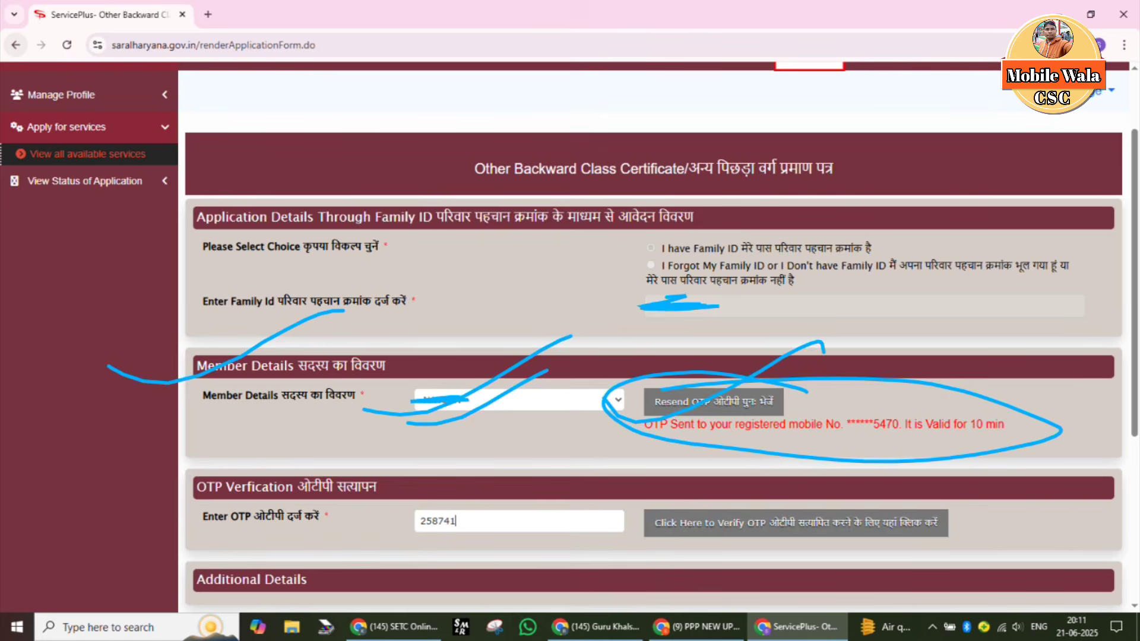
mouse_move(931, 410)
left_mouse_down()
mouse_move(918, 394)
mouse_move(957, 411)
mouse_move(858, 398)
left_mouse_up()
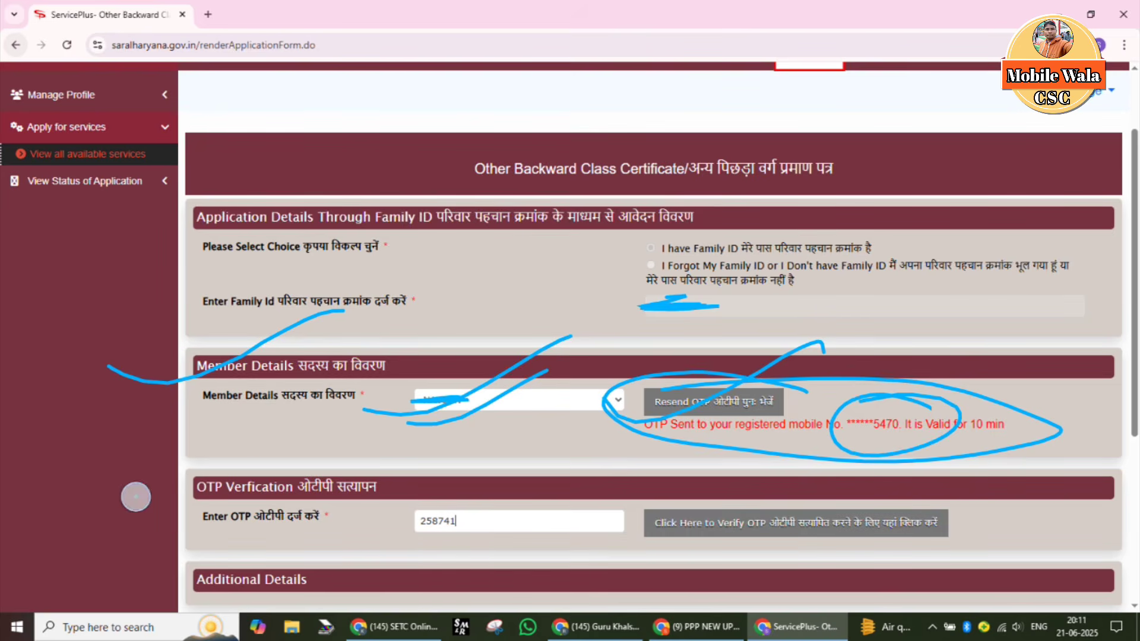
Tick the OTP verification heading and the Enter OTP label, and circle the OTP field with the pen.
left_click_drag(136, 496, 319, 433)
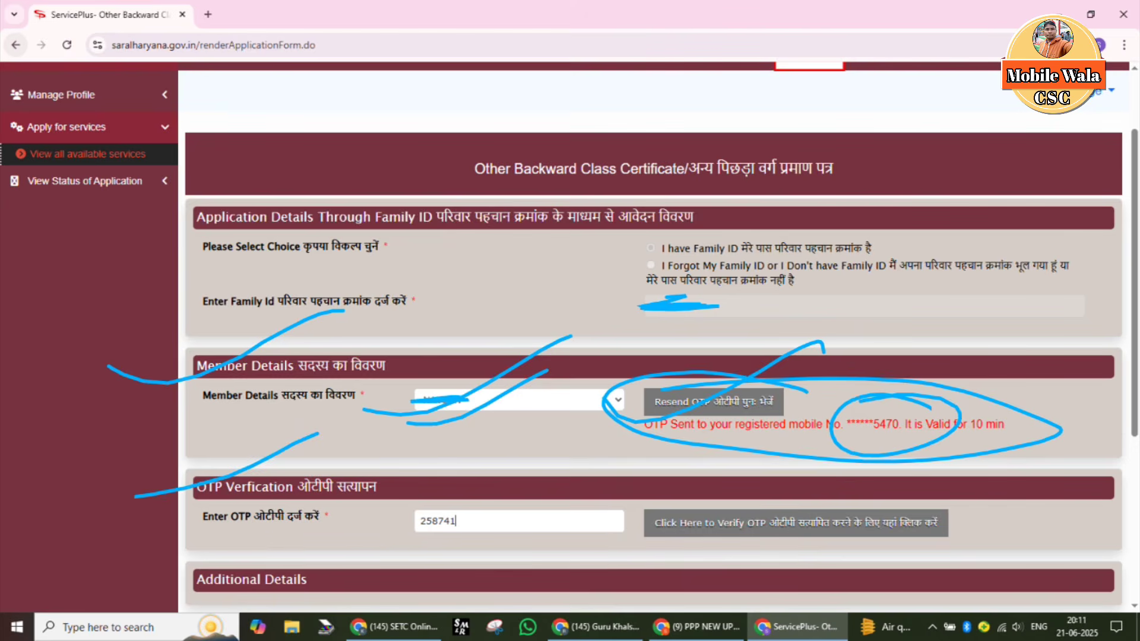
left_click_drag(181, 541, 347, 502)
mouse_move(547, 504)
left_mouse_down()
mouse_move(380, 516)
mouse_move(425, 485)
mouse_move(383, 492)
left_mouse_up()
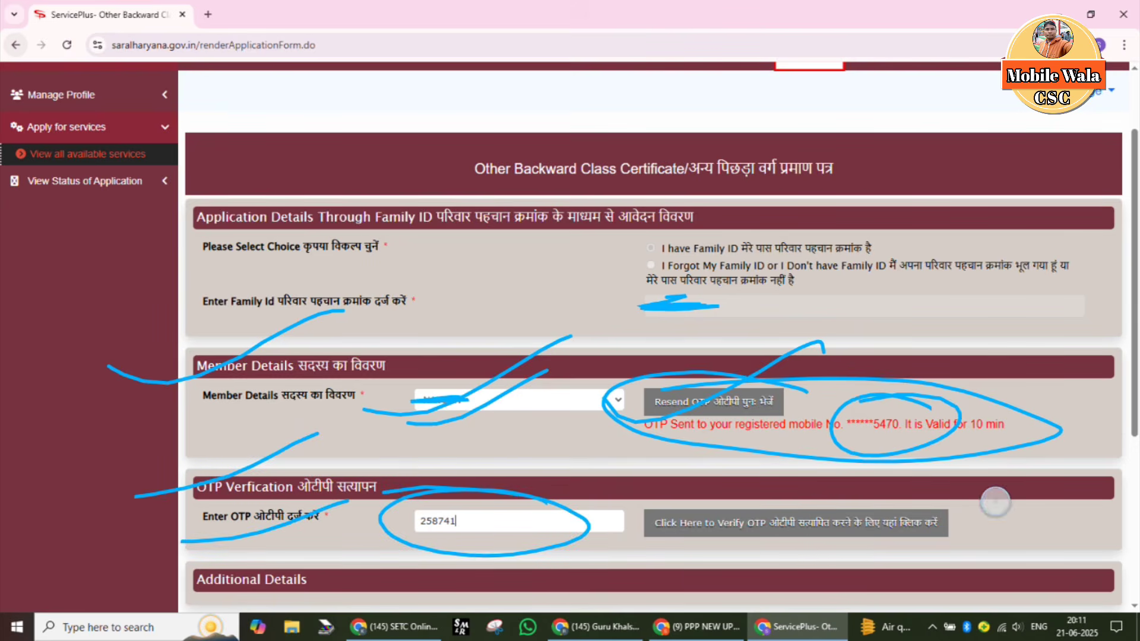
Circle the option to verify the OTP, and tick both it and the OTP field with the pen.
mouse_move(995, 502)
left_mouse_down()
mouse_move(594, 517)
mouse_move(957, 542)
mouse_move(702, 489)
left_mouse_up()
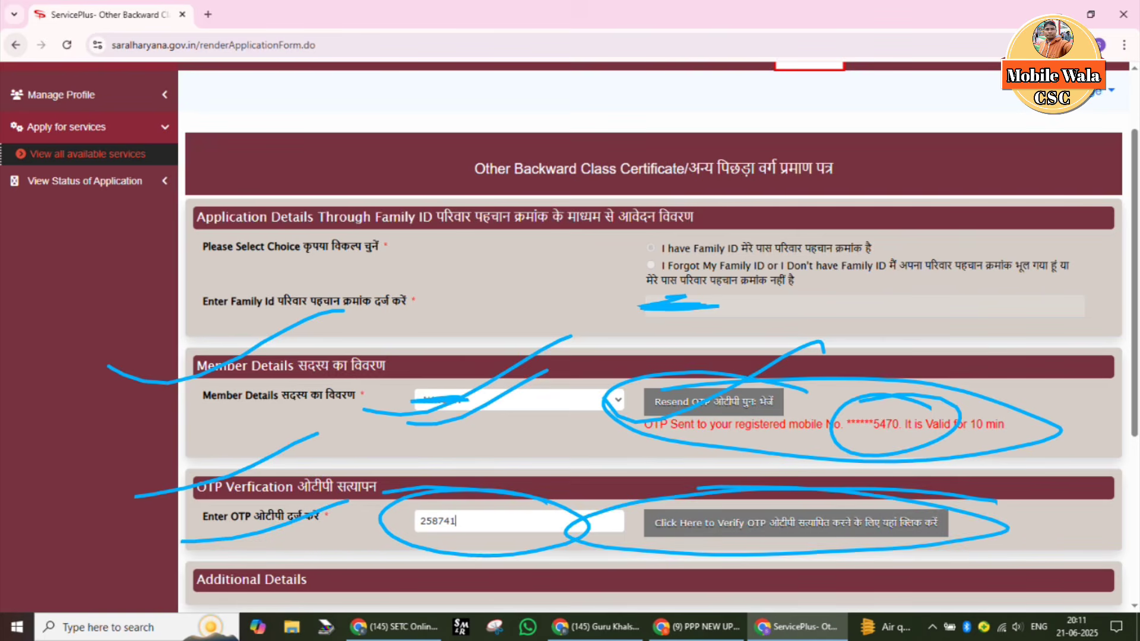
mouse_move(634, 539)
left_mouse_down()
mouse_move(731, 521)
mouse_move(834, 478)
left_mouse_up()
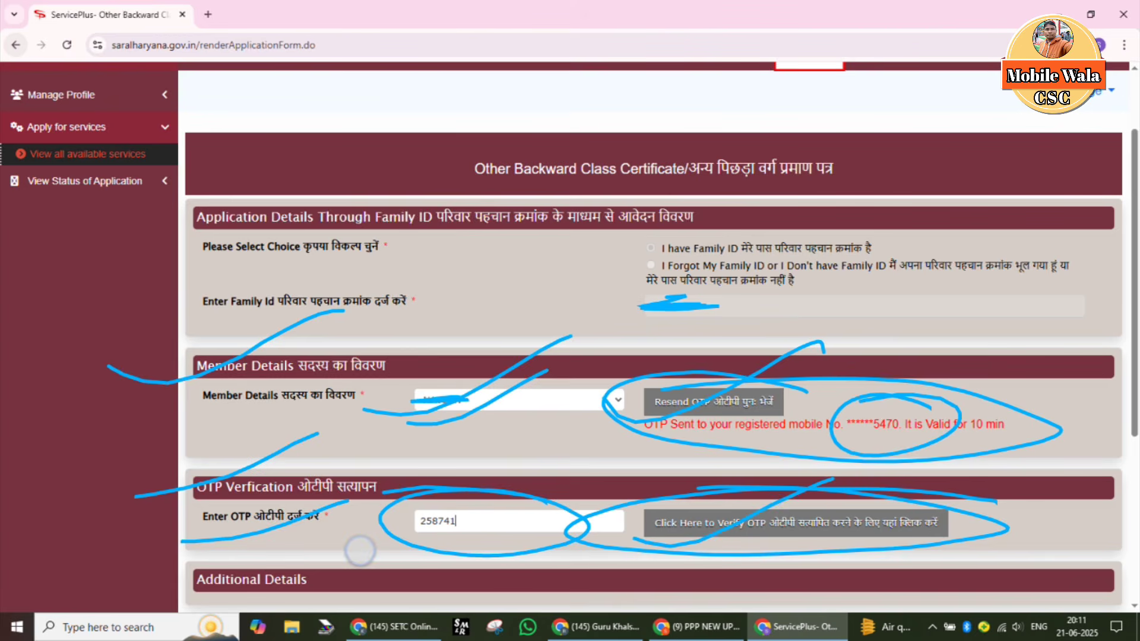
left_click_drag(360, 551, 558, 462)
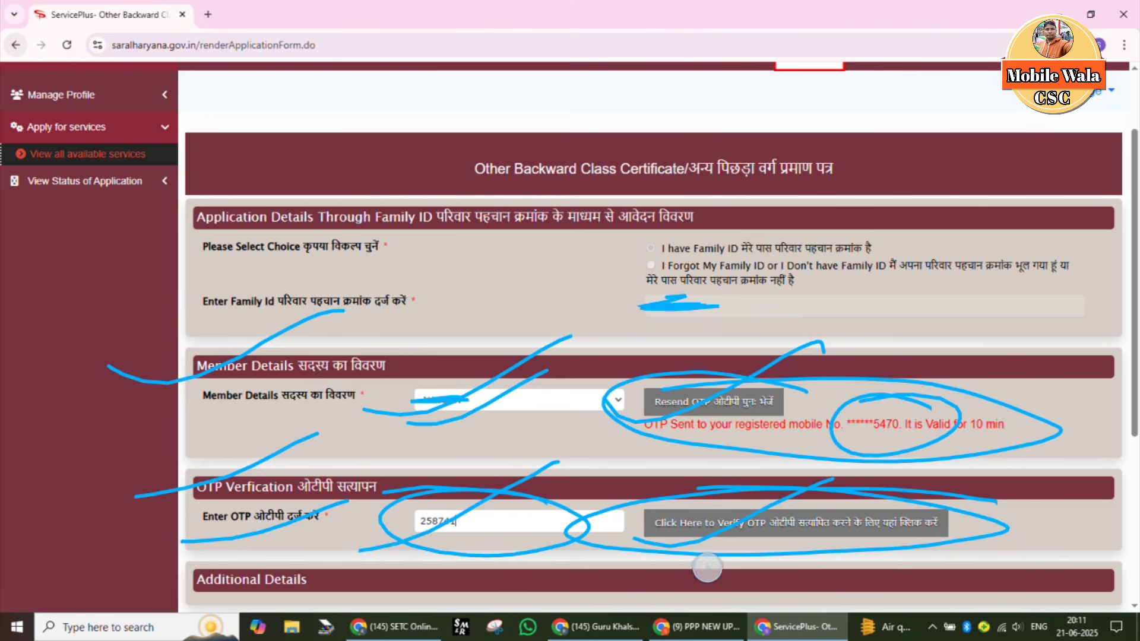
left_click_drag(707, 567, 932, 479)
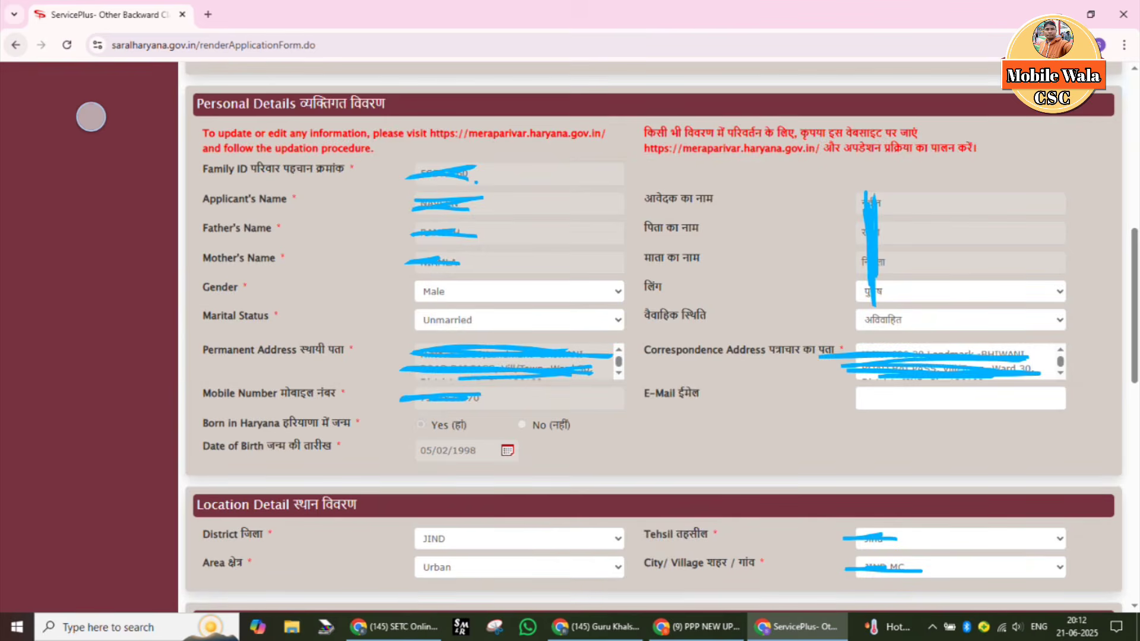
Tick the Personal Details heading and the English field labels from Applicant's Name down to Date of Birth with the pen.
left_click_drag(91, 117, 324, 72)
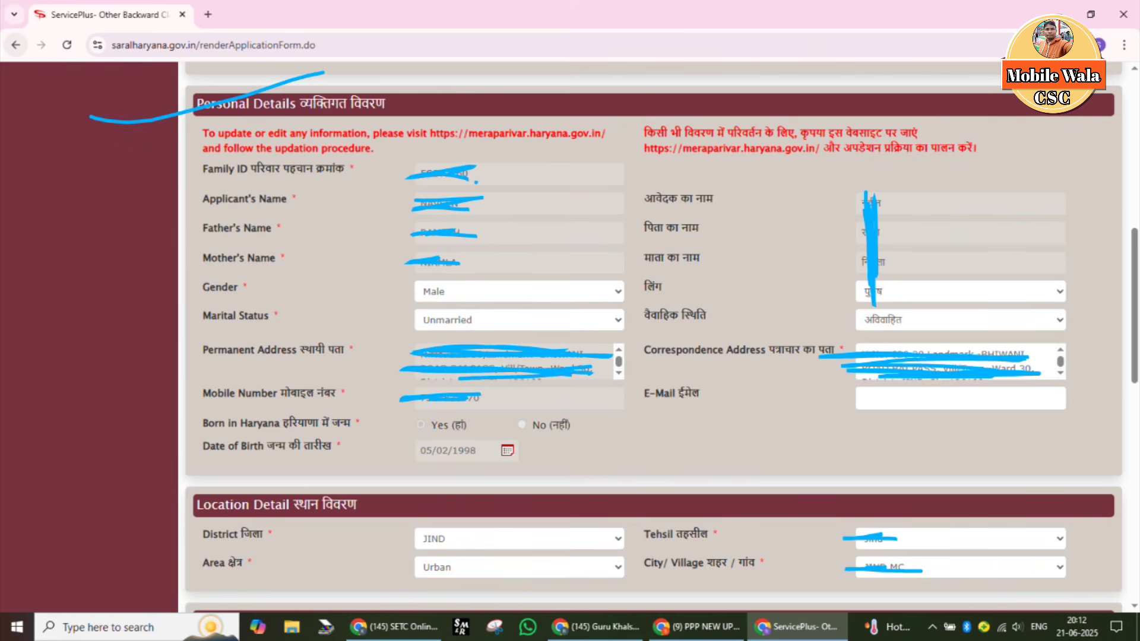
left_click_drag(136, 193, 332, 144)
left_click_drag(139, 251, 330, 198)
left_click_drag(136, 318, 325, 259)
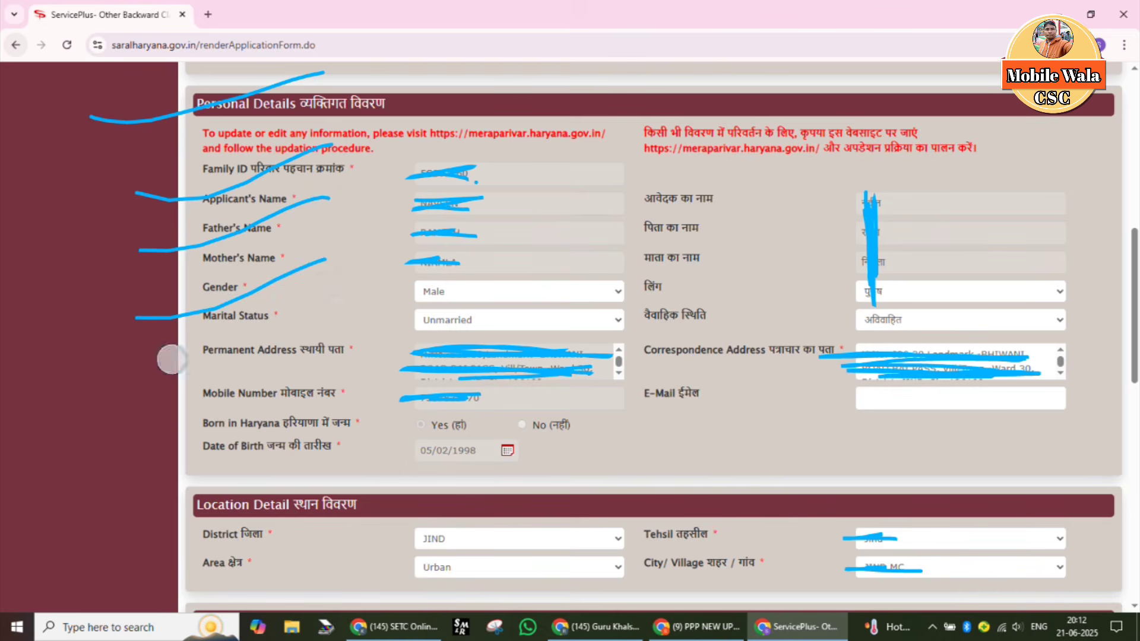
left_click_drag(171, 359, 347, 305)
left_click_drag(188, 410, 327, 360)
left_click_drag(219, 456, 390, 430)
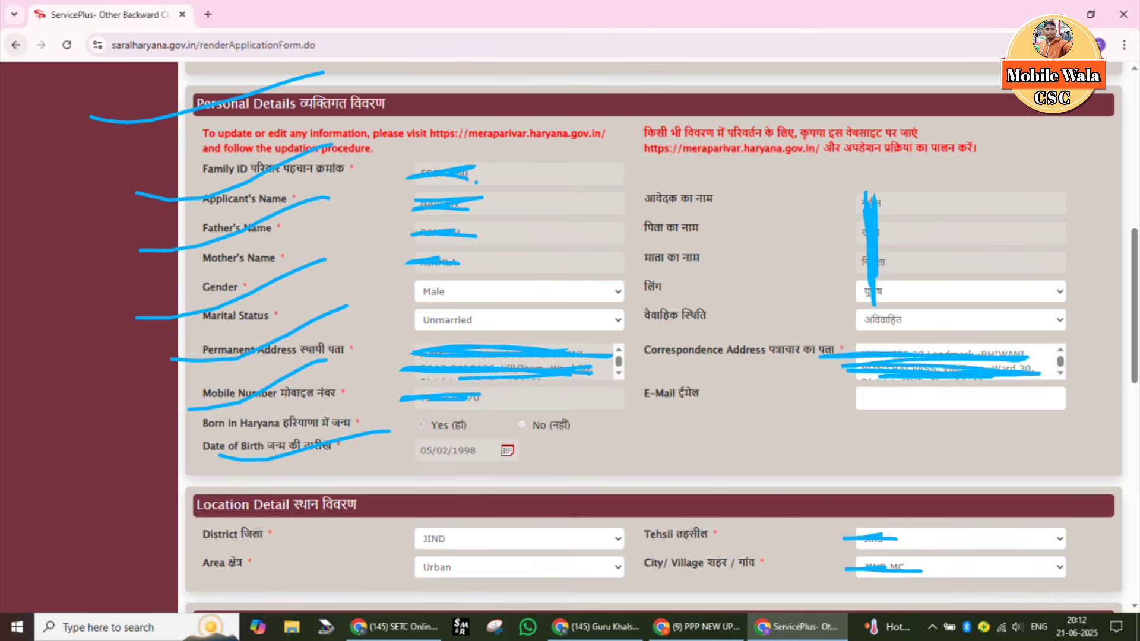
Tick the Hindi name and marital status labels and the E-Mail field with the pen.
left_click_drag(702, 245, 842, 195)
left_click_drag(682, 315, 834, 288)
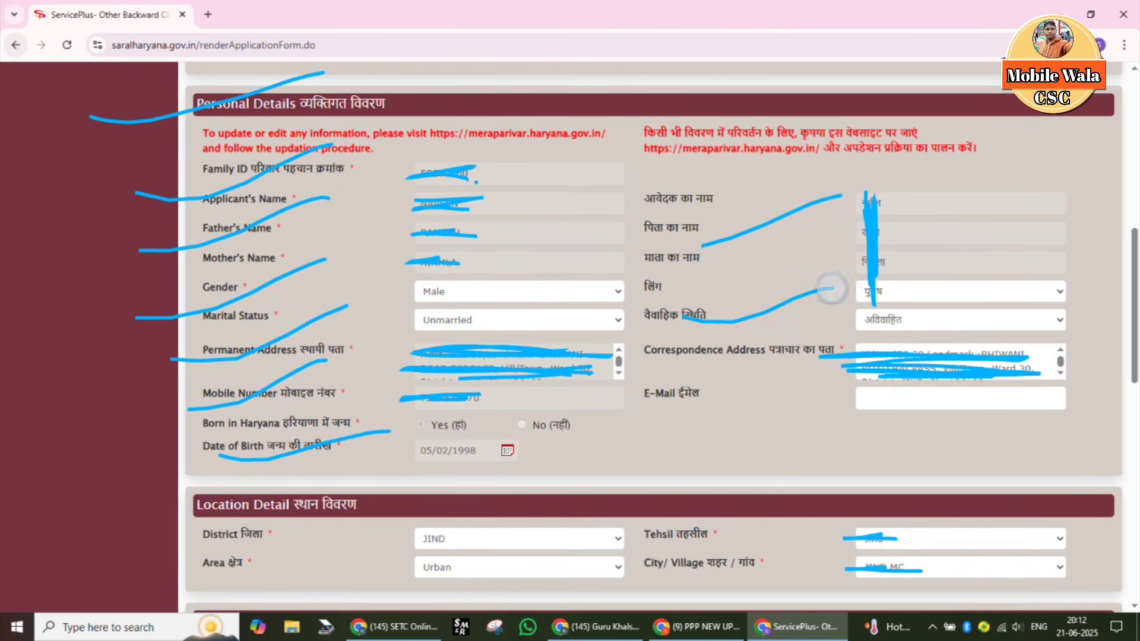
left_click_drag(703, 412, 845, 389)
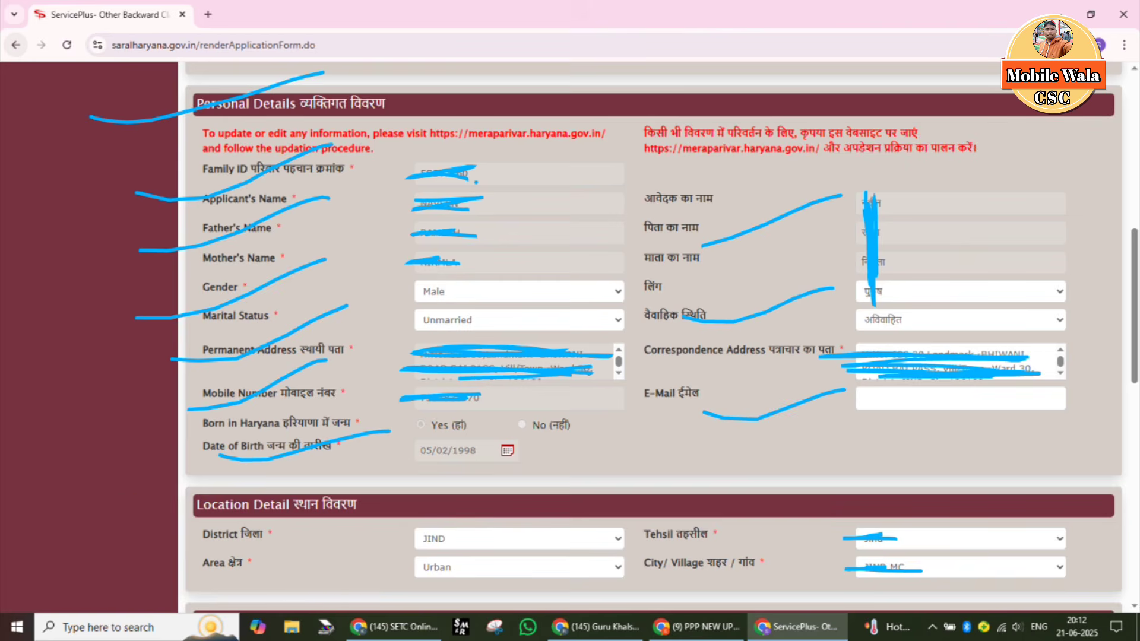
Tick the Location Detail heading and the district, area, tehsil and city/village fields with the pen.
left_click_drag(91, 502, 356, 435)
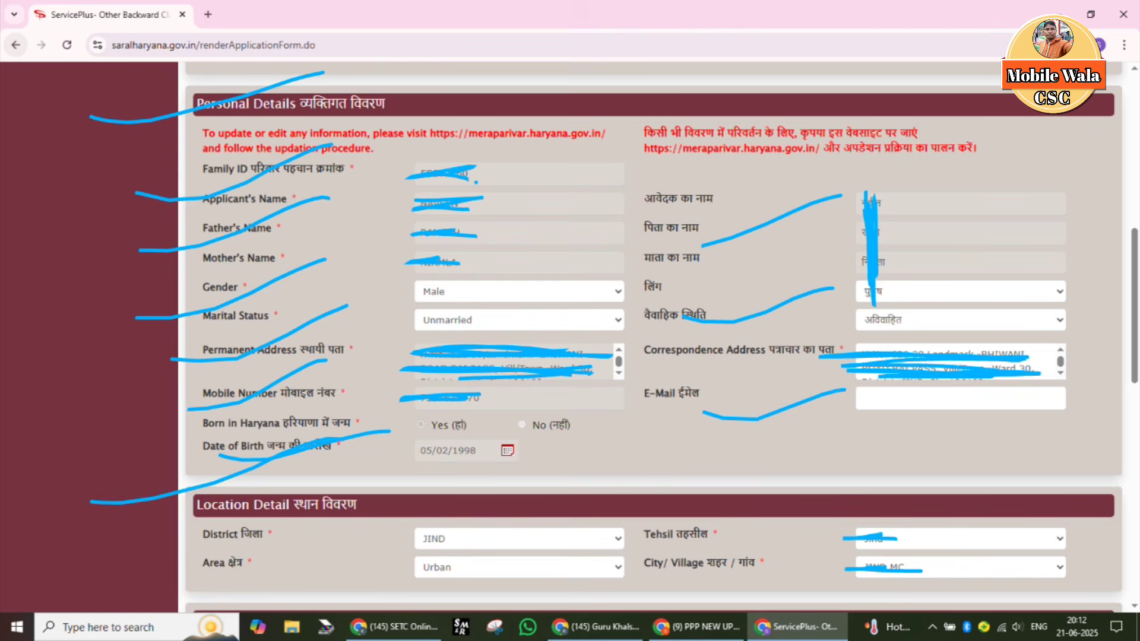
left_click_drag(304, 522, 480, 485)
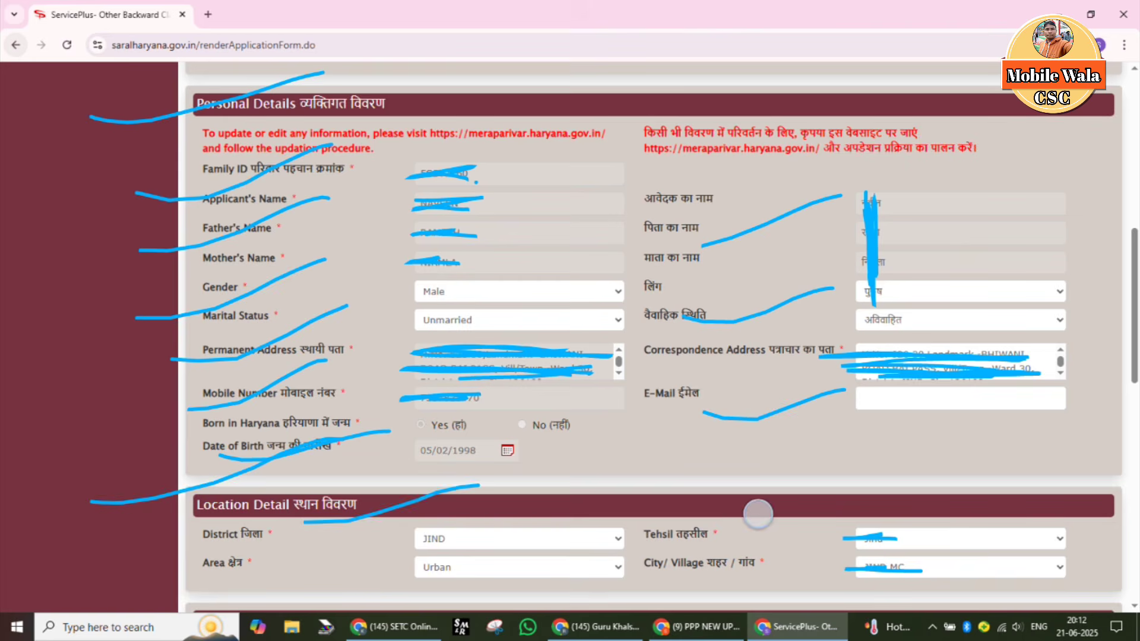
mouse_move(757, 514)
left_mouse_down()
mouse_move(843, 514)
mouse_move(965, 473)
left_mouse_up()
left_click_drag(277, 591, 521, 537)
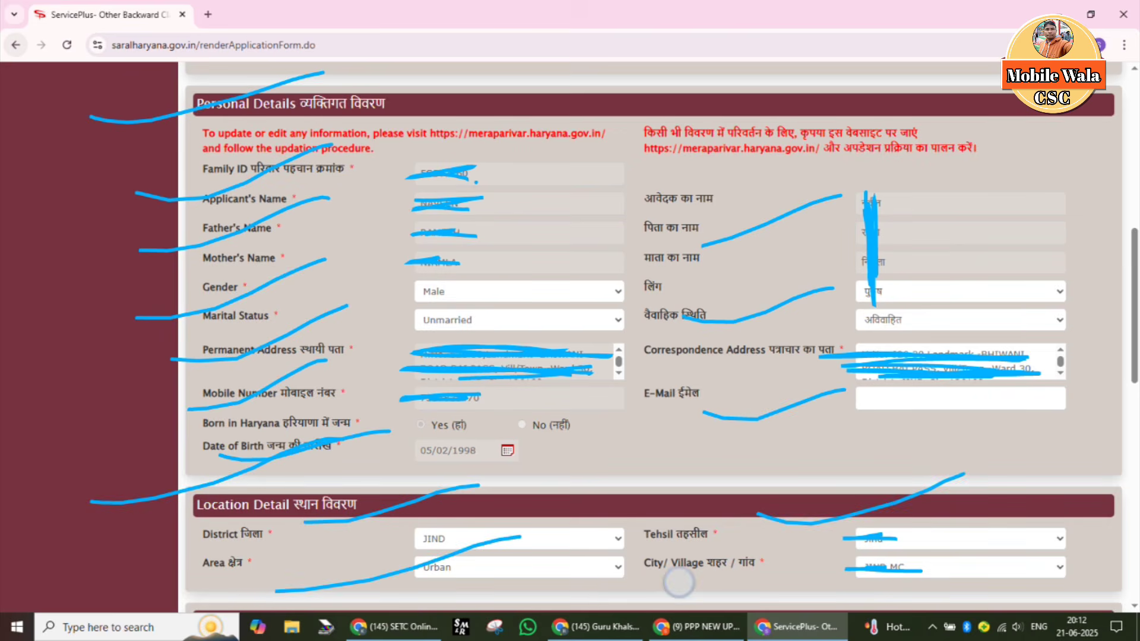
left_click_drag(678, 582, 825, 564)
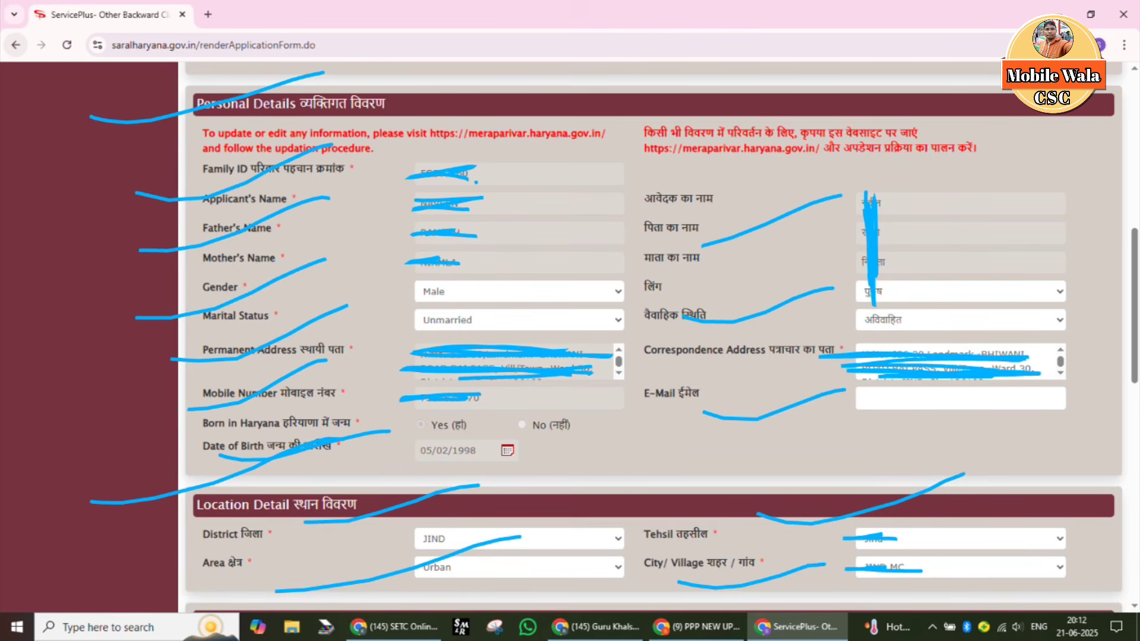
Cross out the personal details in both columns with the pen, and draw a line with a tick beside the form.
left_click_drag(430, 121, 775, 460)
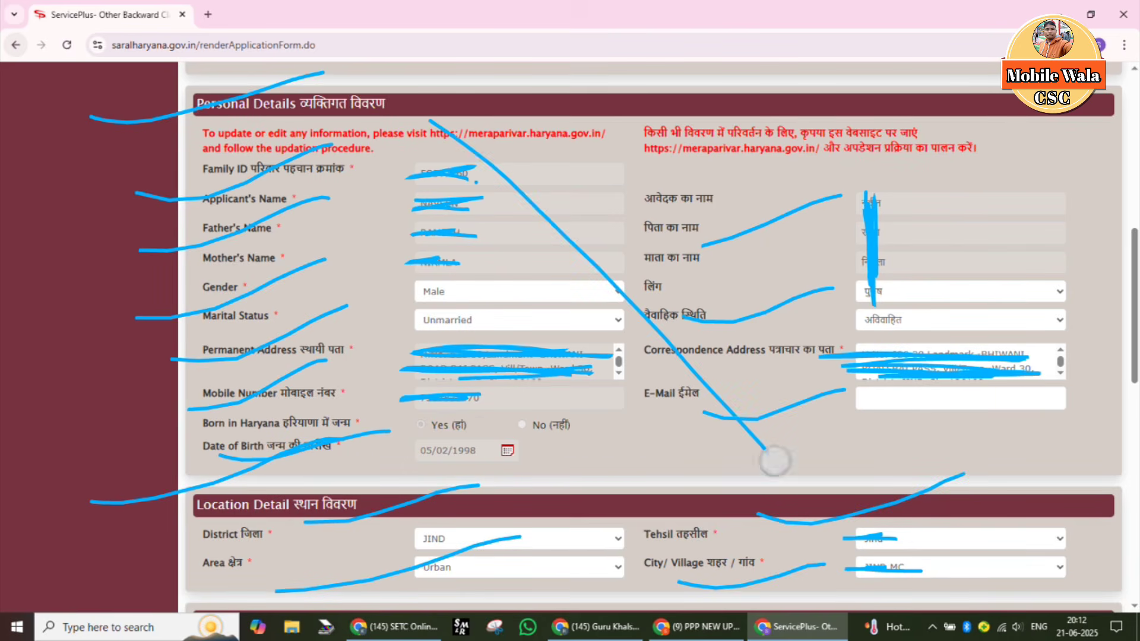
left_click_drag(592, 95, 446, 505)
left_click_drag(764, 286, 1000, 470)
left_click_drag(973, 256, 749, 523)
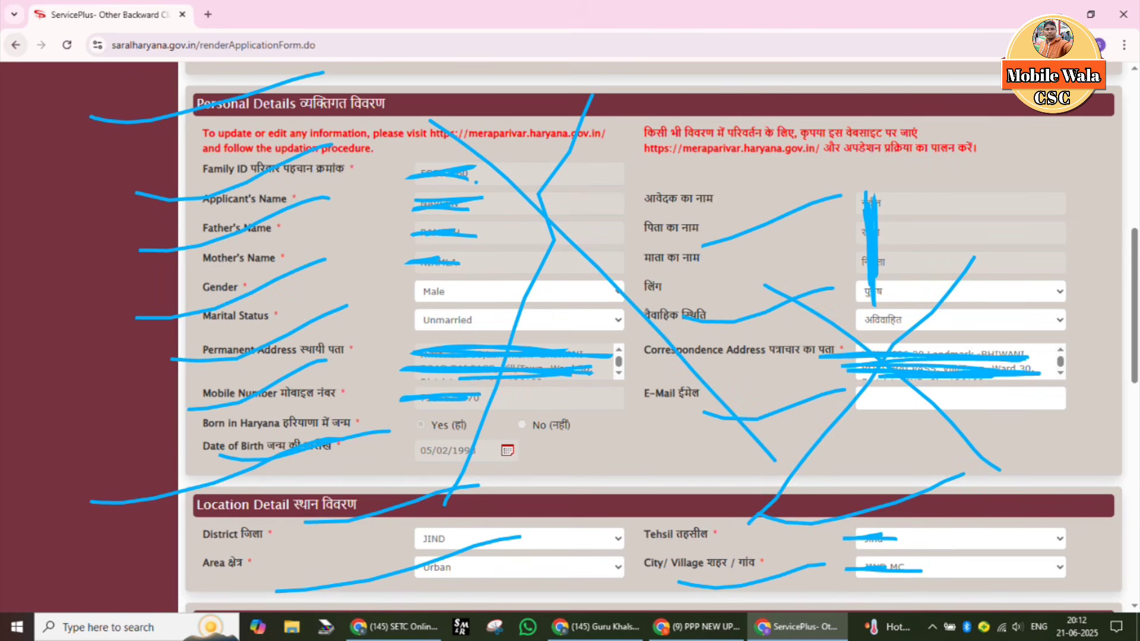
left_click_drag(83, 126, 90, 515)
mouse_move(31, 291)
left_mouse_down()
mouse_move(97, 527)
mouse_move(198, 236)
left_mouse_up()
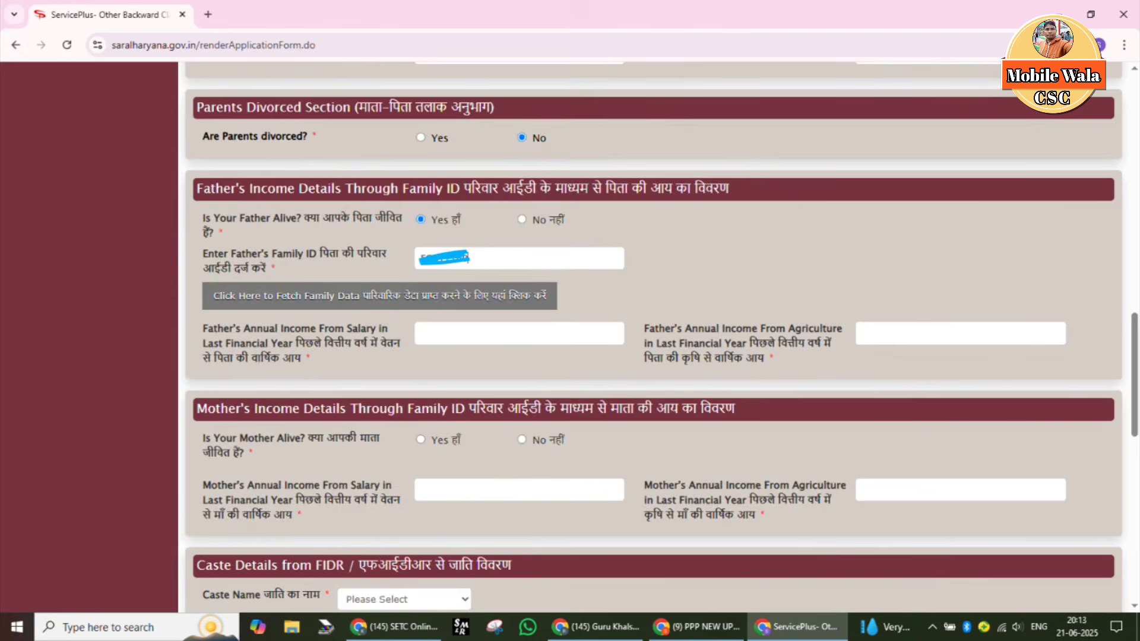
Tick the Parents Divorced heading and question, circle its No answer, and tick the Father's Income Details heading with the pen.
left_click_drag(97, 124, 259, 73)
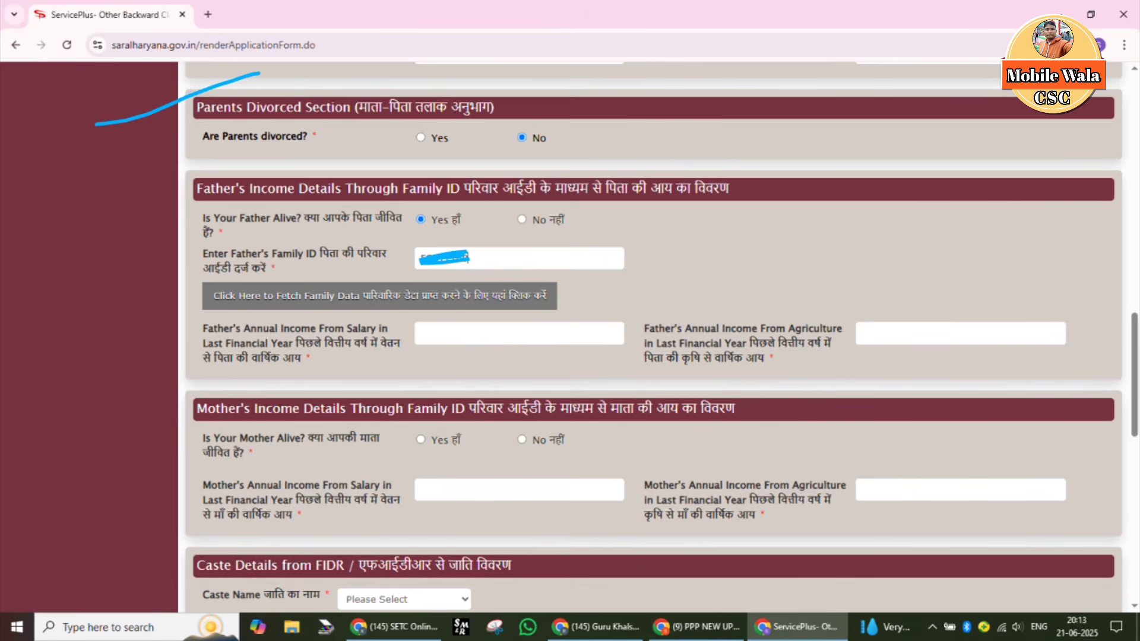
left_click_drag(326, 149, 469, 112)
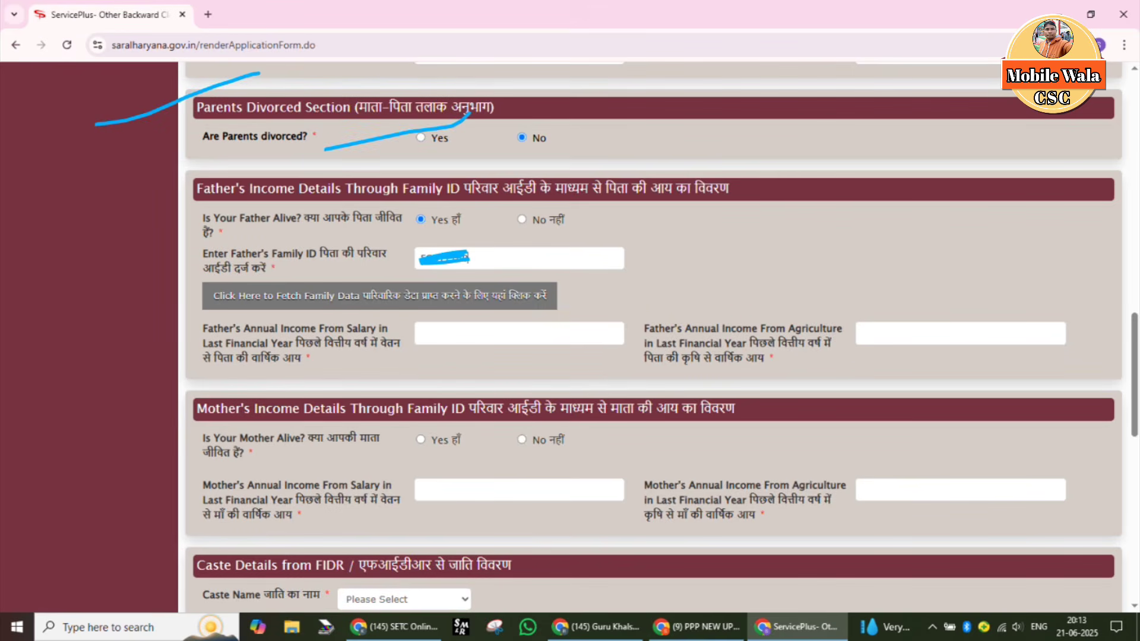
mouse_move(547, 109)
left_mouse_down()
mouse_move(602, 130)
mouse_move(561, 111)
left_mouse_up()
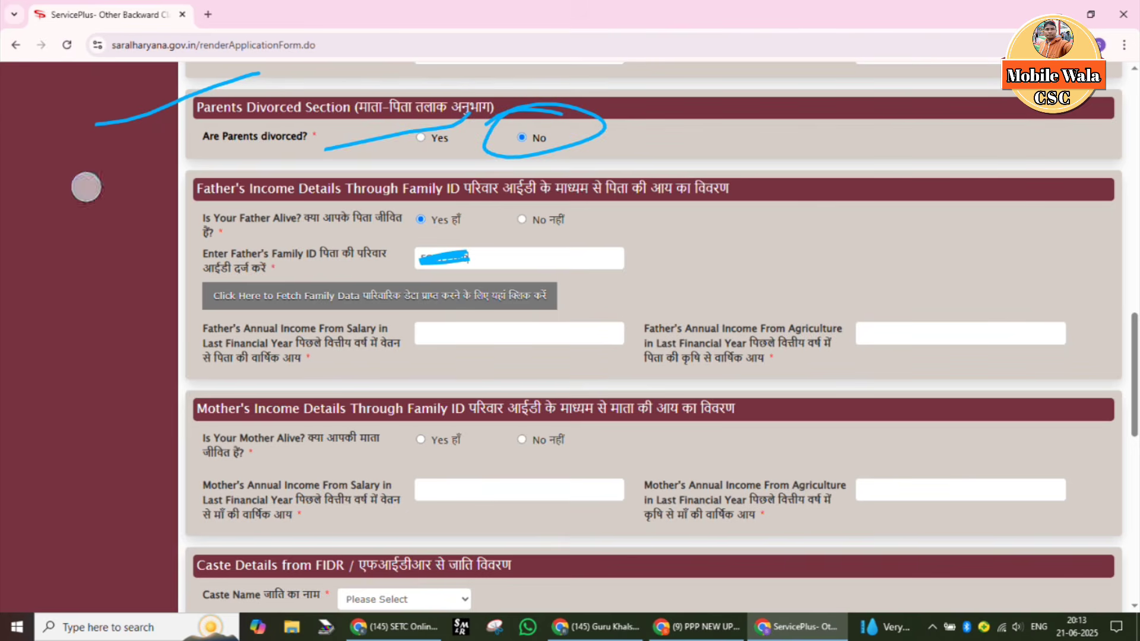
left_click_drag(86, 187, 255, 151)
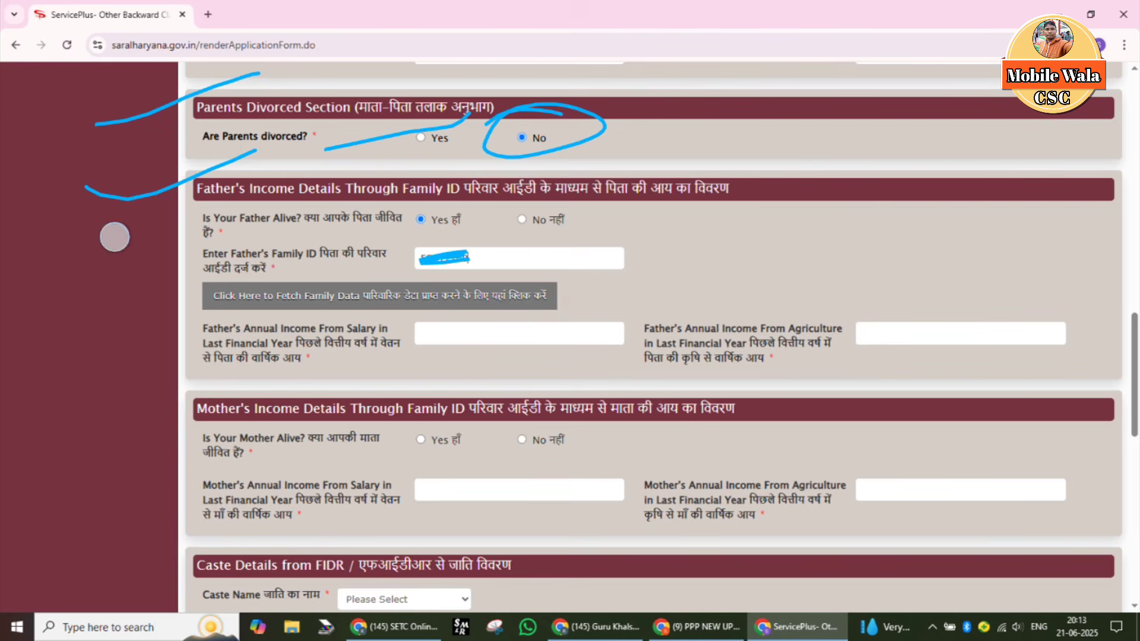
left_click_drag(113, 237, 253, 193)
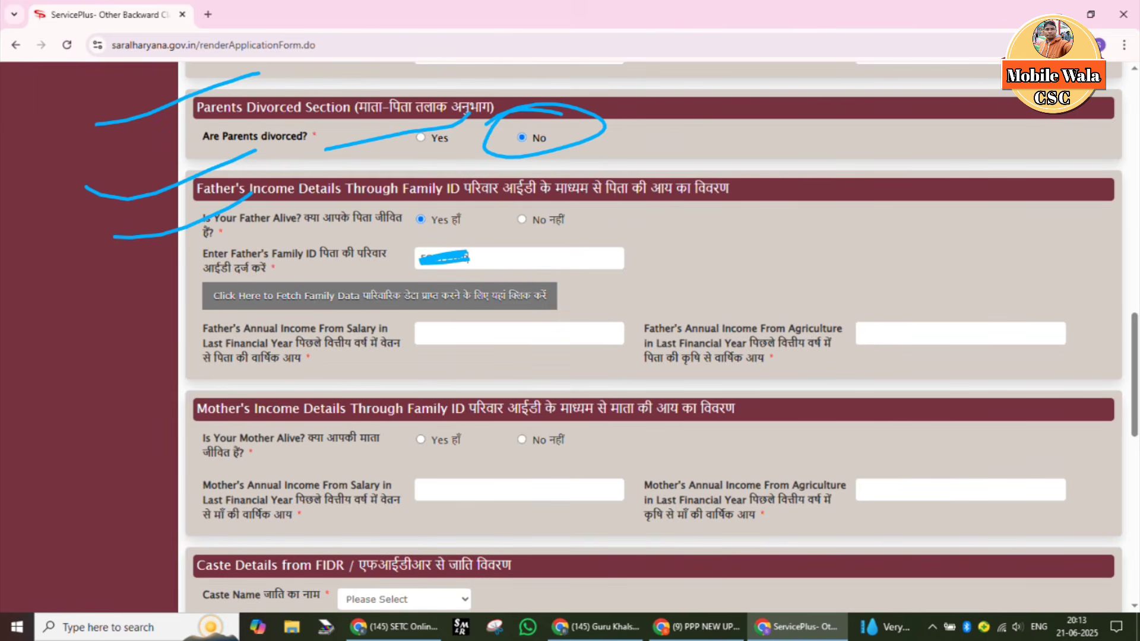
mouse_move(474, 206)
left_mouse_down()
mouse_move(405, 216)
mouse_move(430, 221)
left_mouse_up()
mouse_move(521, 186)
left_mouse_down()
mouse_move(517, 236)
mouse_move(603, 214)
left_mouse_up()
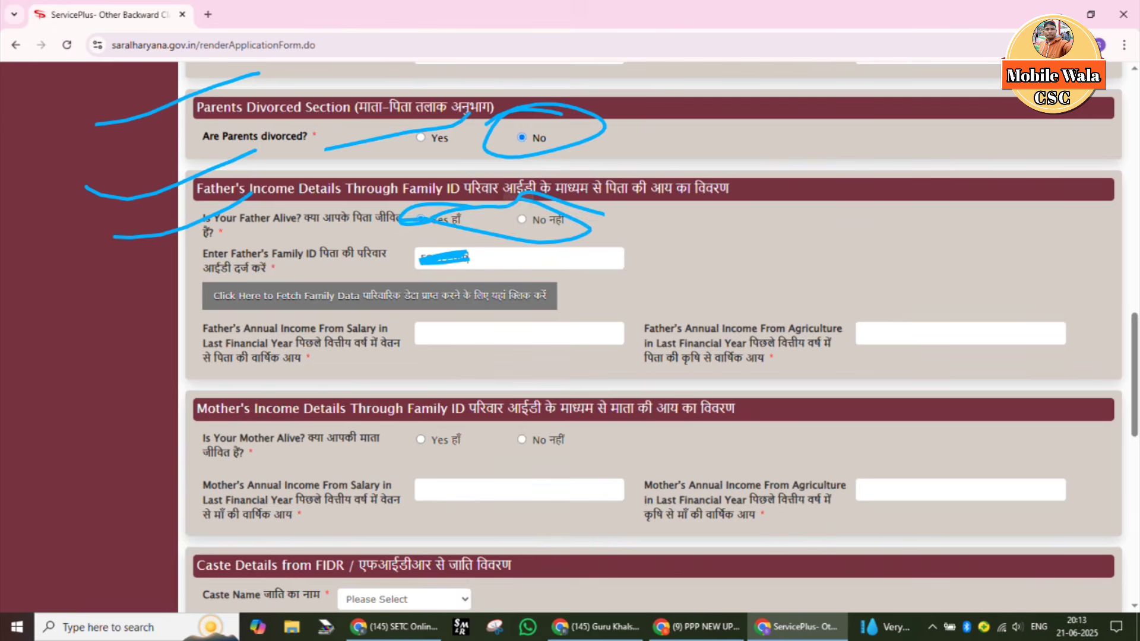
left_click(740, 450)
left_click(741, 450)
left_click(745, 448)
Tick the Yes answer to whether the father is alive with the pen.
left_click_drag(387, 219, 485, 178)
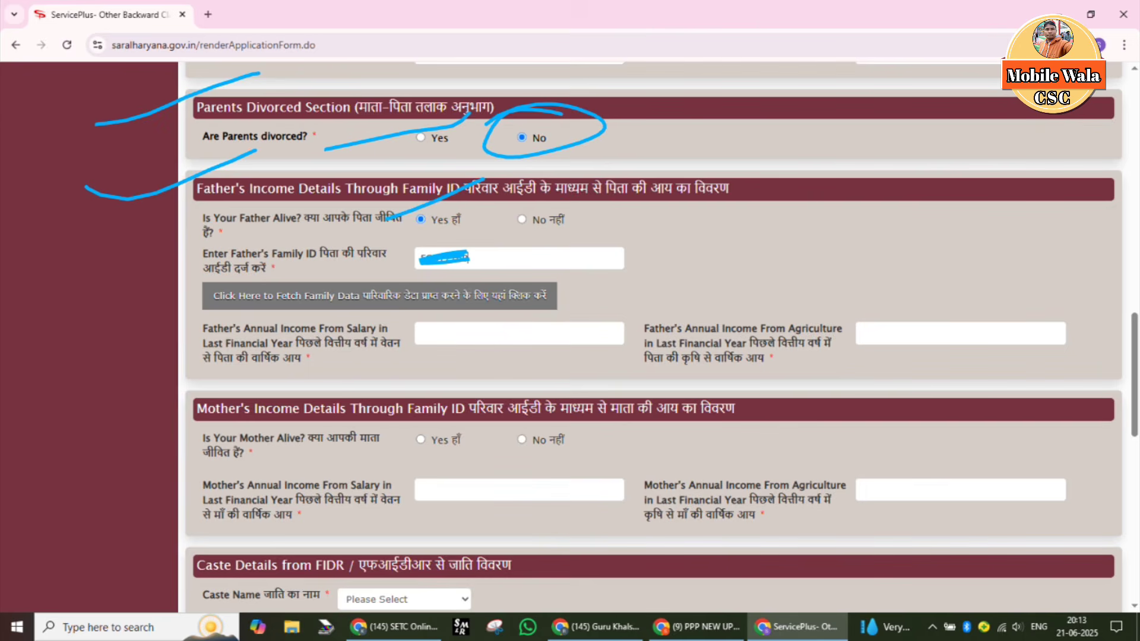
Underline the father's Family ID field and tick the father-alive Yes answer and the fetch family data button with the pen.
left_click_drag(506, 260, 634, 244)
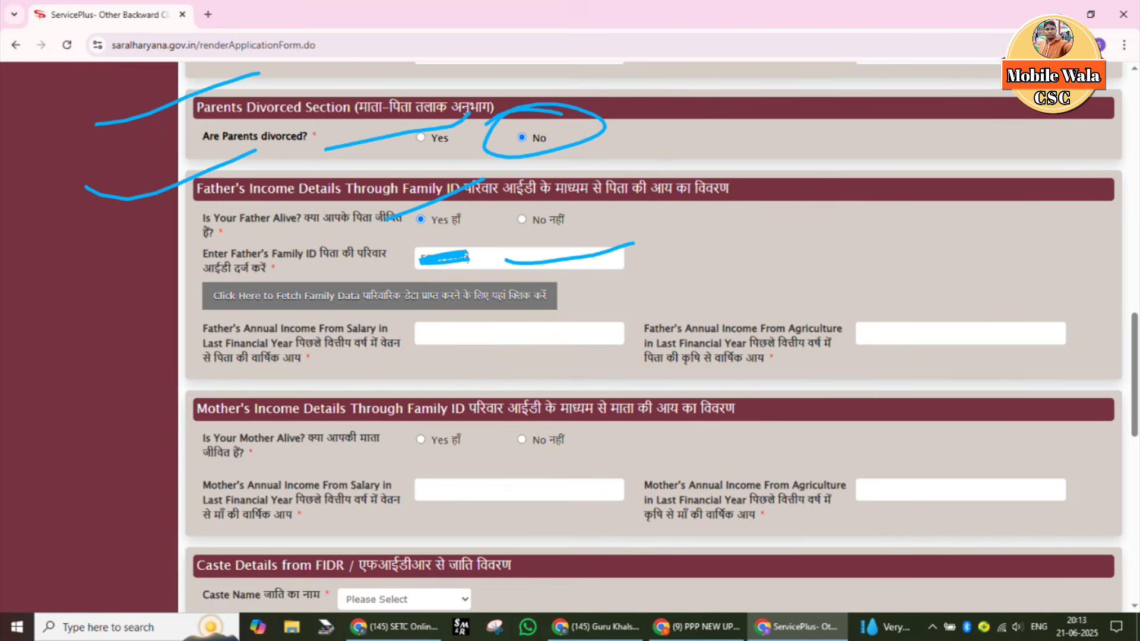
left_click_drag(336, 245, 481, 189)
left_click_drag(103, 302, 273, 272)
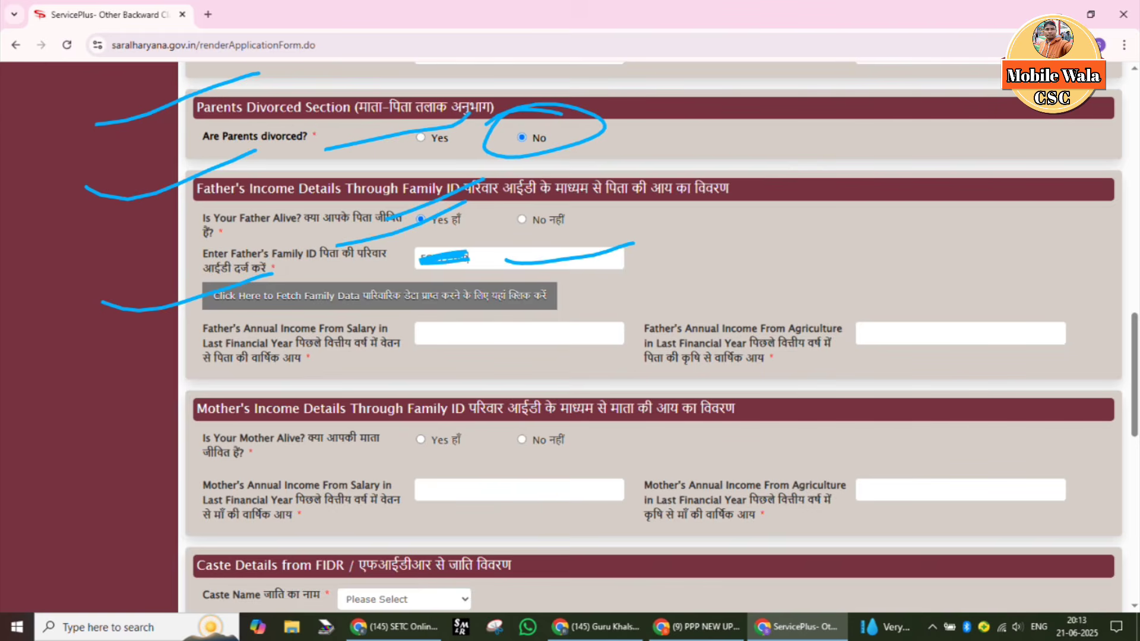
left_click_drag(761, 254, 570, 264)
mouse_move(650, 232)
left_mouse_down()
mouse_move(549, 264)
mouse_move(737, 289)
mouse_move(419, 306)
left_mouse_up()
left_click_drag(419, 306, 626, 319)
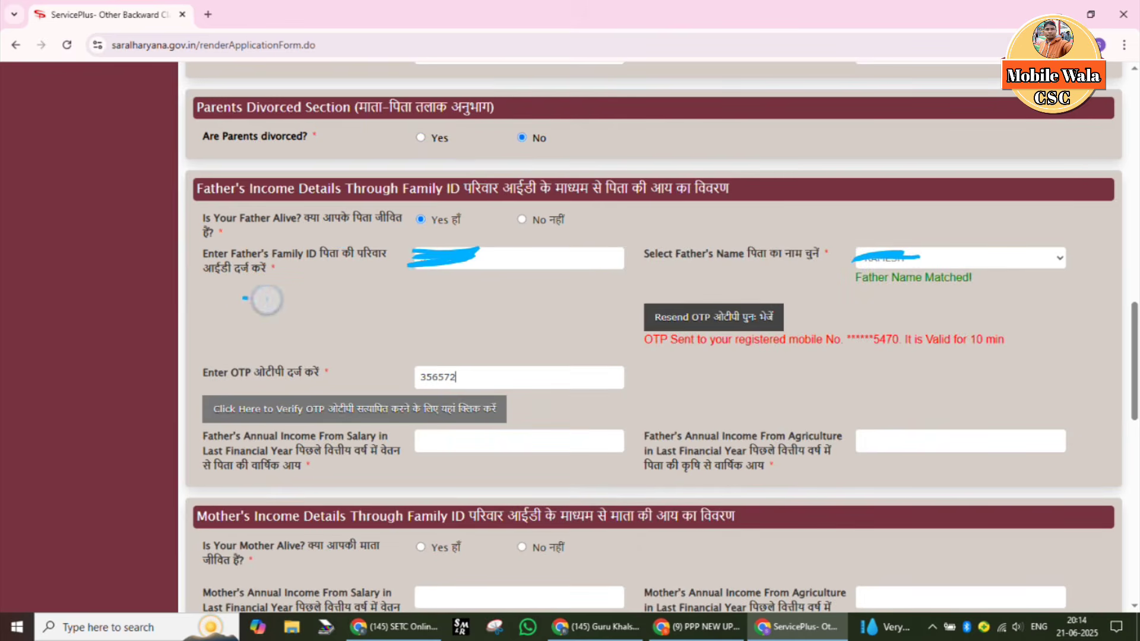
Mark the father's Family ID field and Select Father's Name label with the pen, and circle the name list's arrow.
left_click_drag(266, 299, 398, 303)
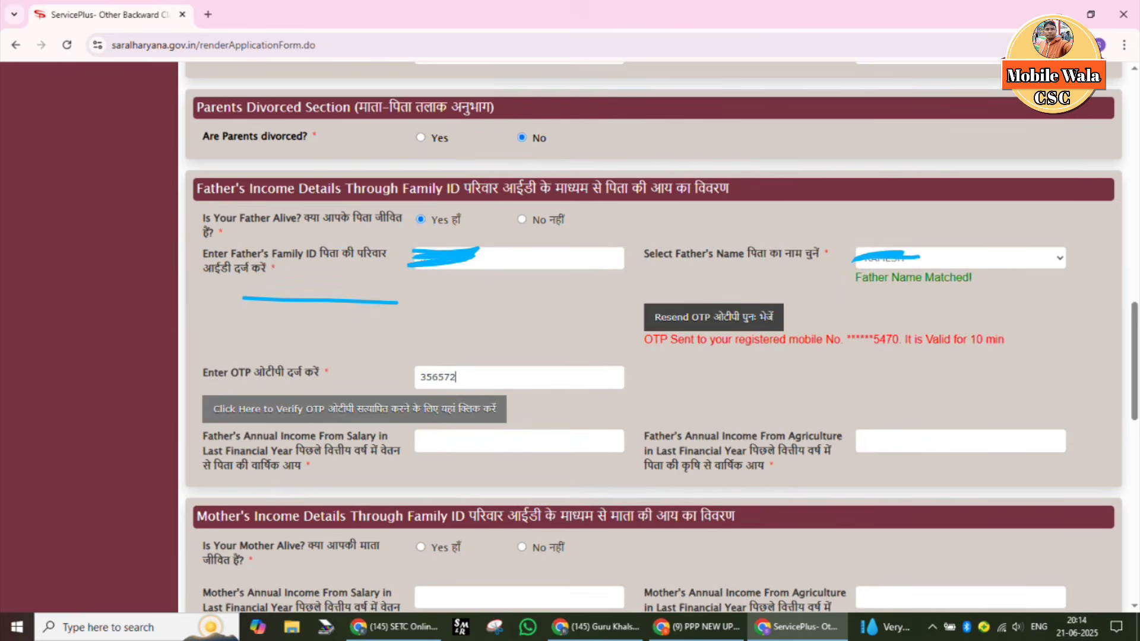
left_click_drag(676, 252, 835, 204)
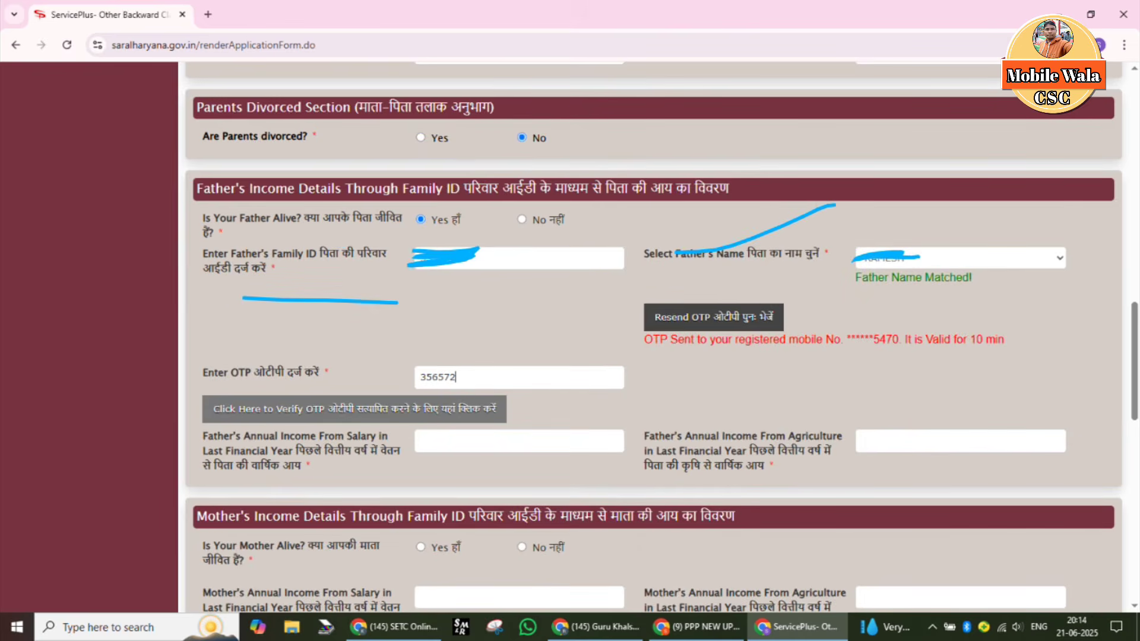
left_click_drag(380, 296, 580, 248)
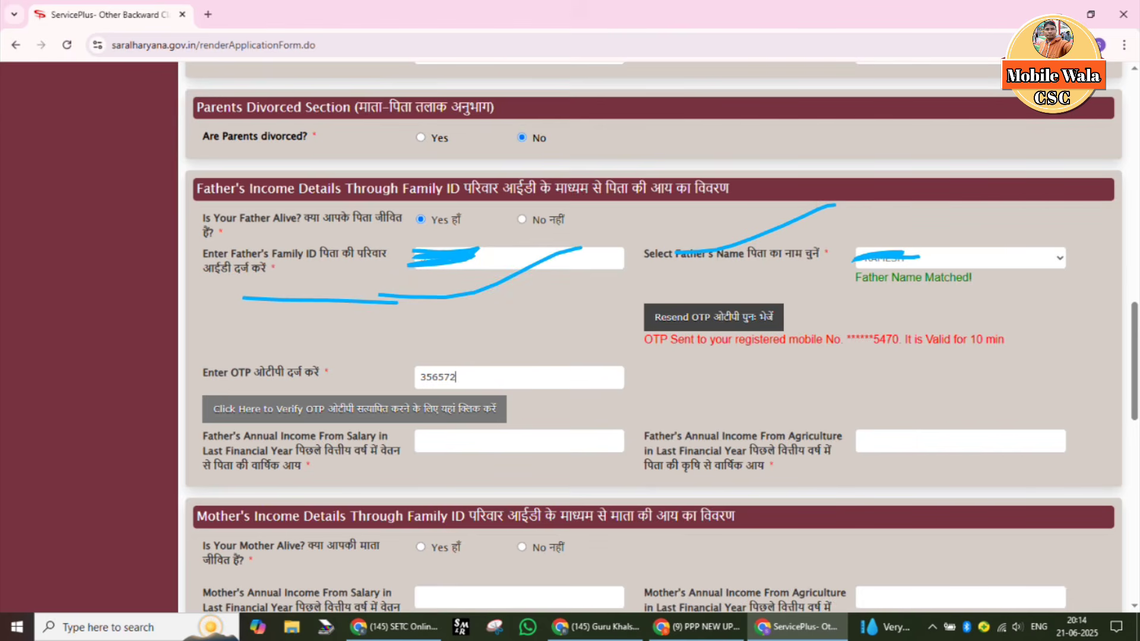
mouse_move(1081, 243)
left_mouse_down()
mouse_move(1030, 229)
mouse_move(1072, 226)
mouse_move(1027, 225)
left_mouse_up()
left_click_drag(847, 308, 1015, 302)
left_click_drag(849, 335, 987, 333)
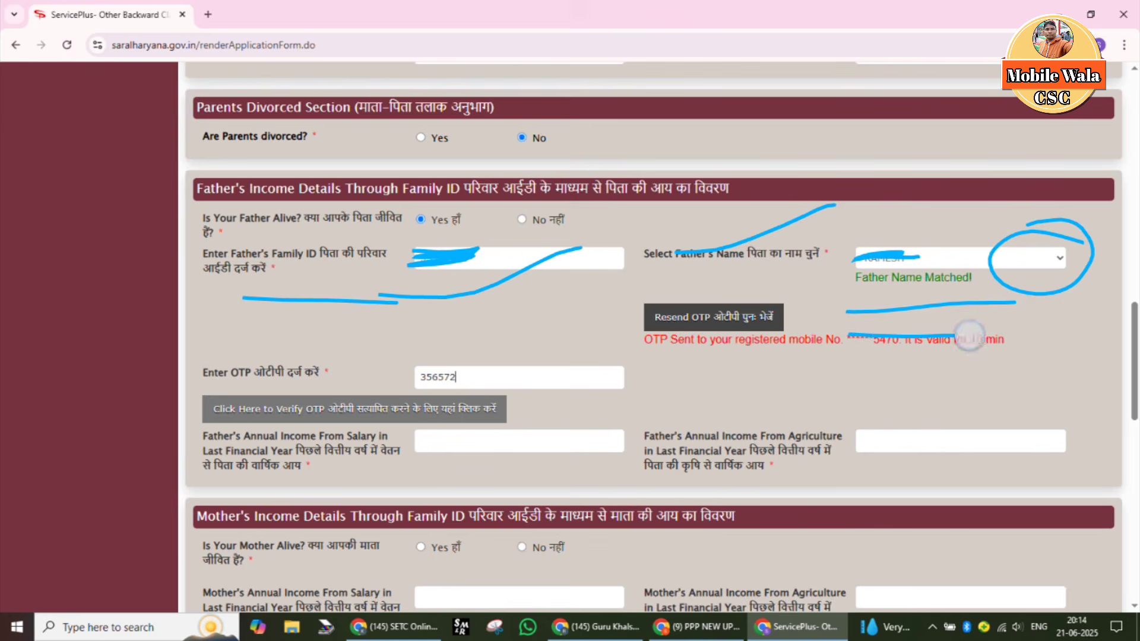
left_click_drag(850, 371, 997, 352)
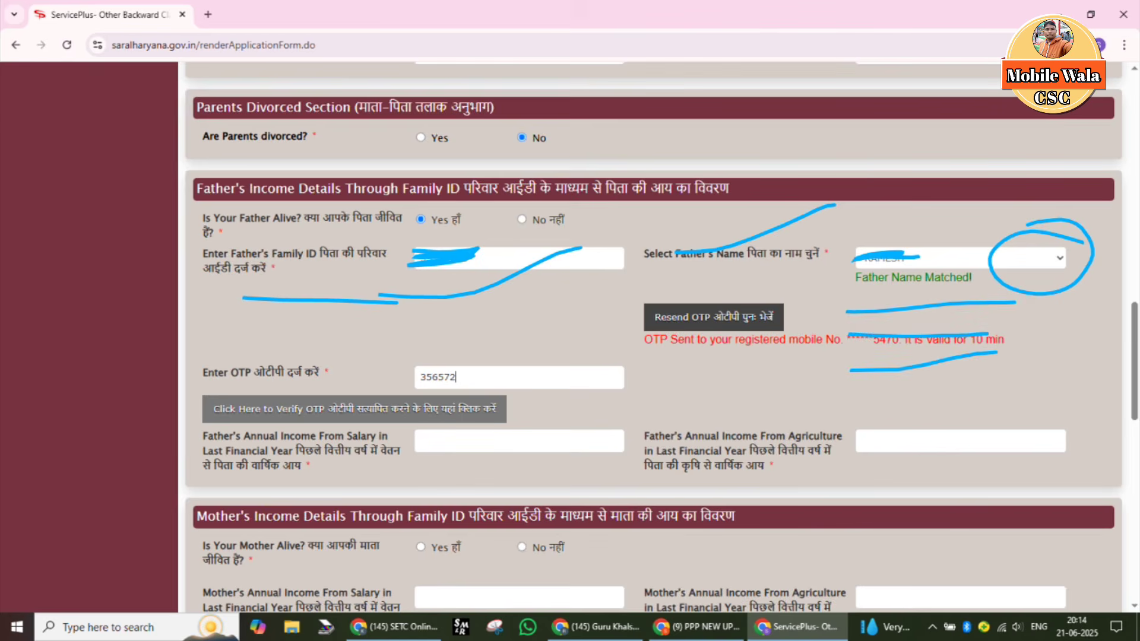
key("ctrl+z")
key("ctrl+z")
key("ctrl+z")
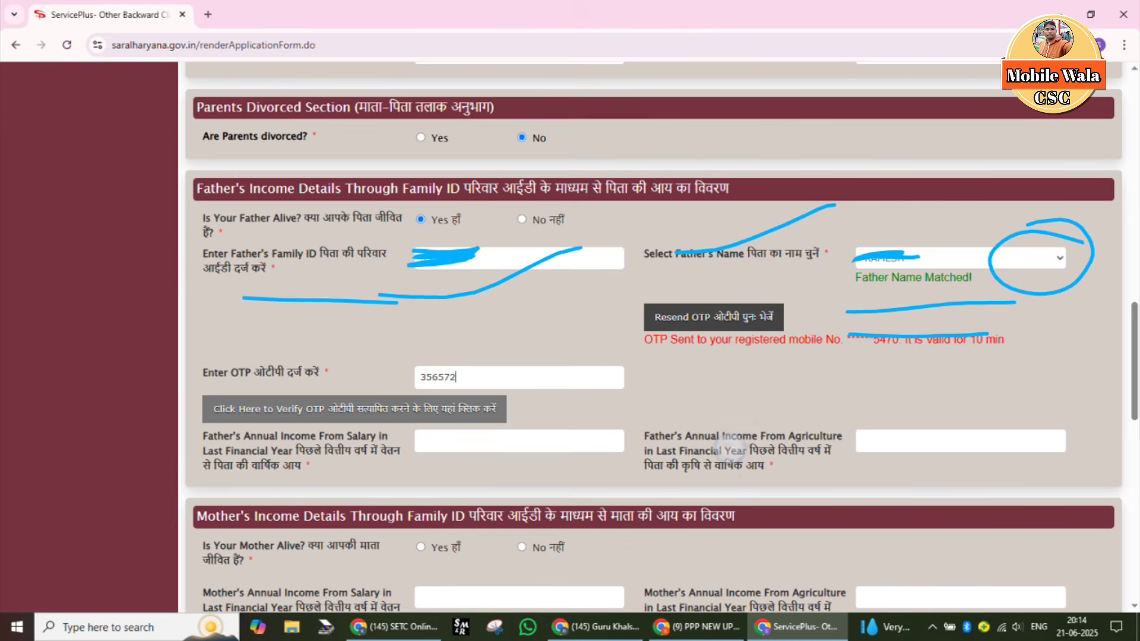
Tick the father's name, Resend OTP button and Family ID field with the pen, and underline the Father Name Matched message.
left_click_drag(819, 261, 947, 229)
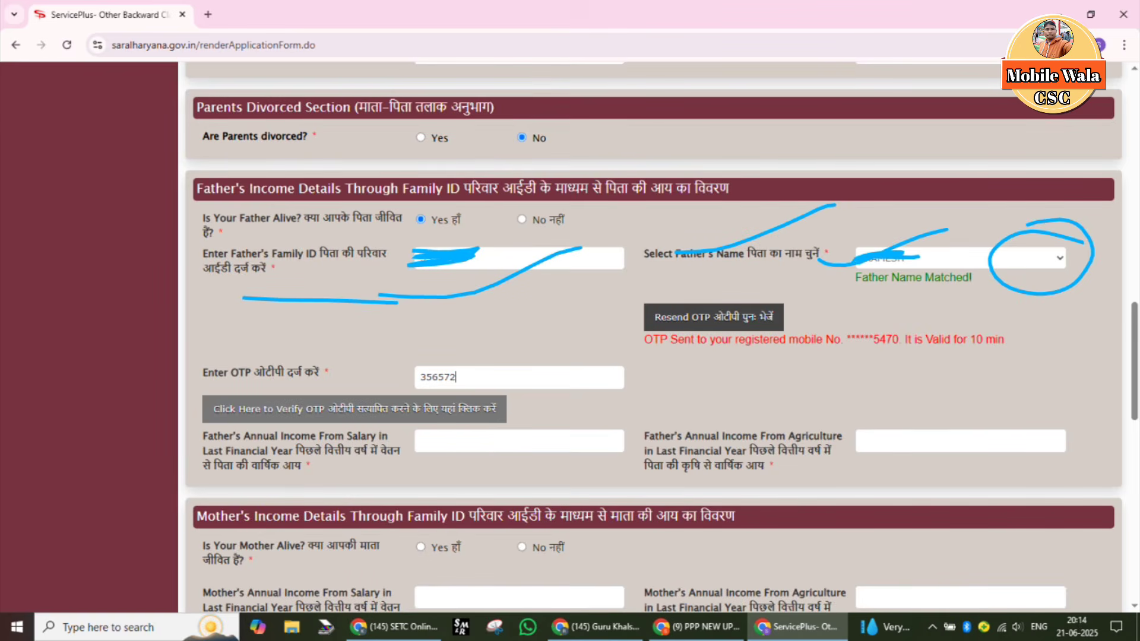
mouse_move(809, 280)
left_mouse_down()
mouse_move(878, 274)
mouse_move(1018, 195)
left_mouse_up()
key("ctrl+z")
left_click_drag(859, 297, 991, 294)
left_click_drag(576, 321, 780, 270)
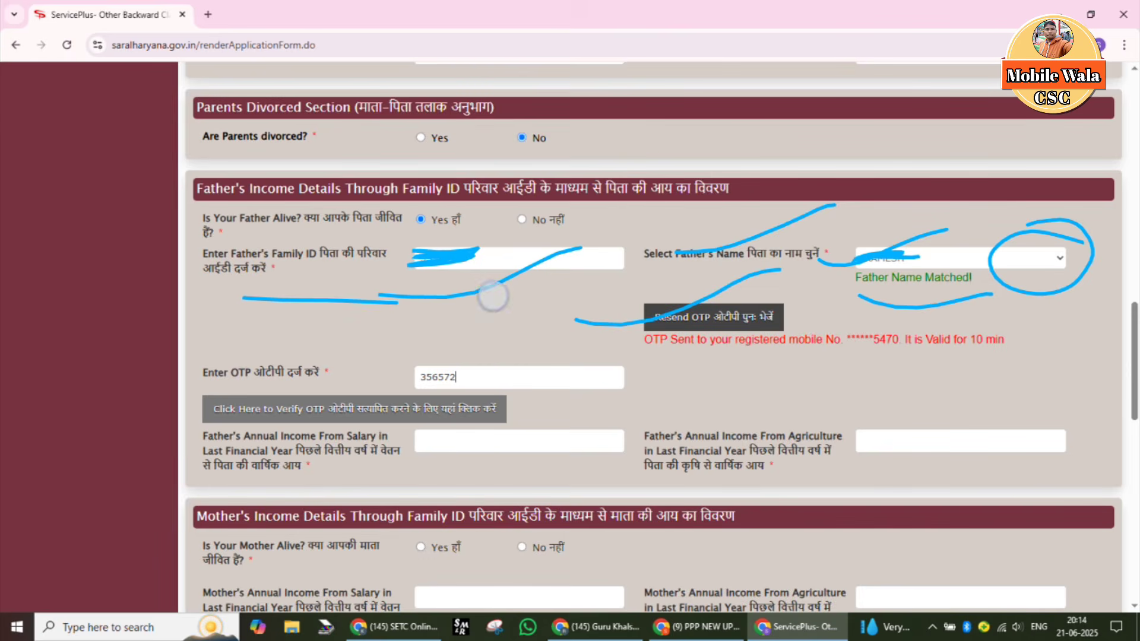
left_click_drag(493, 297, 666, 222)
left_click_drag(828, 293, 987, 233)
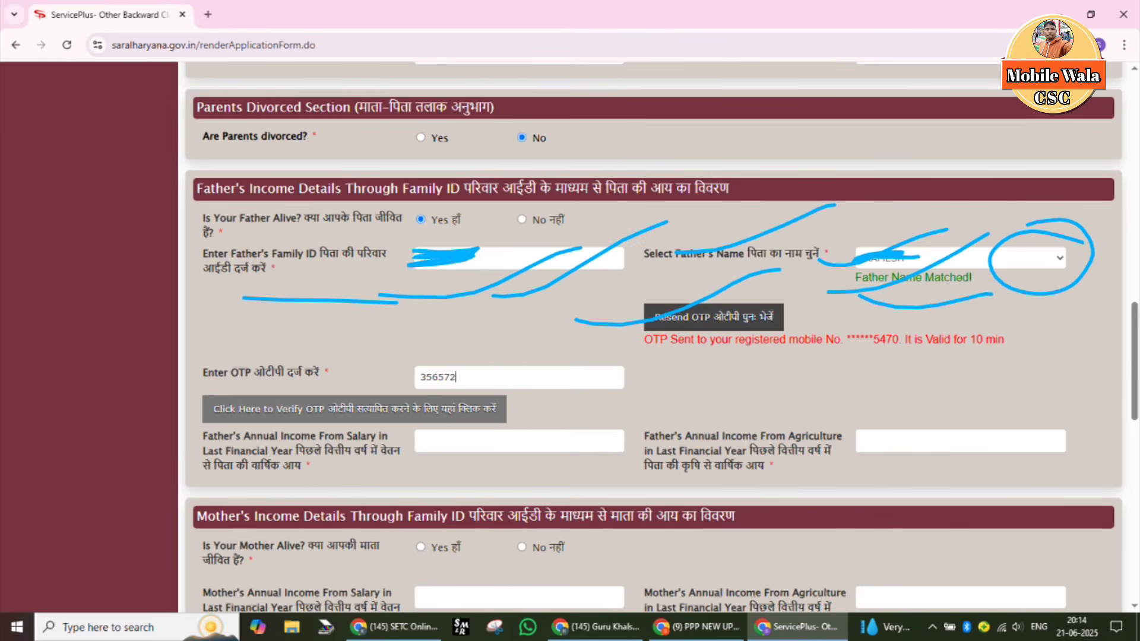
mouse_move(870, 315)
left_mouse_down()
mouse_move(986, 334)
mouse_move(796, 337)
left_mouse_up()
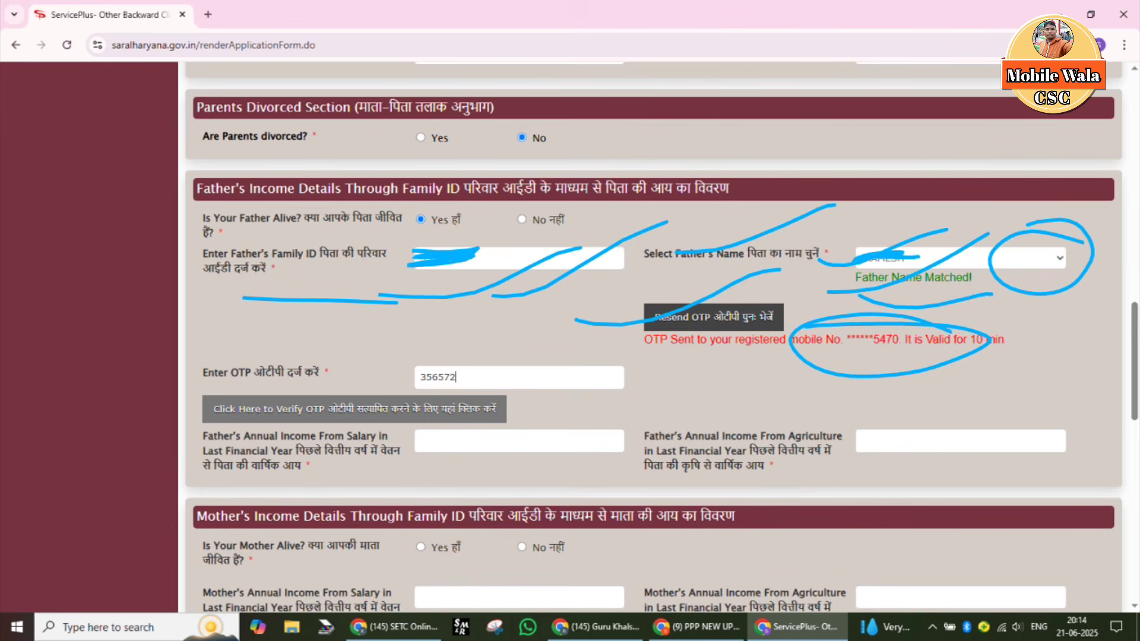
left_click_drag(265, 375, 445, 327)
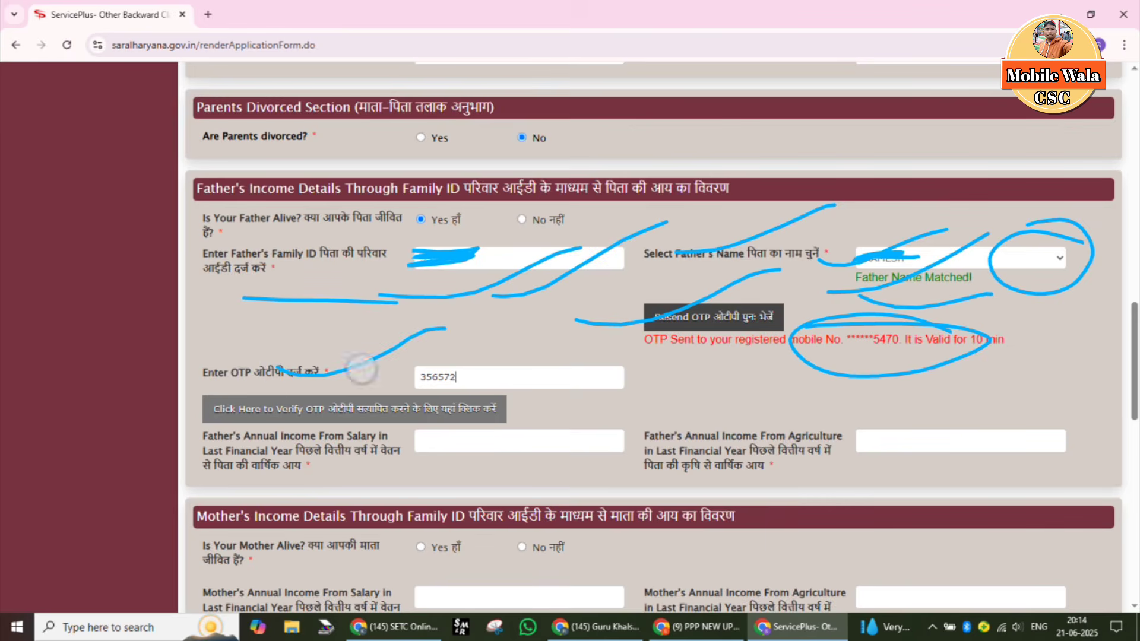
left_click_drag(363, 368, 522, 347)
key("ctrl+z")
key("ctrl+z")
key("ctrl+z")
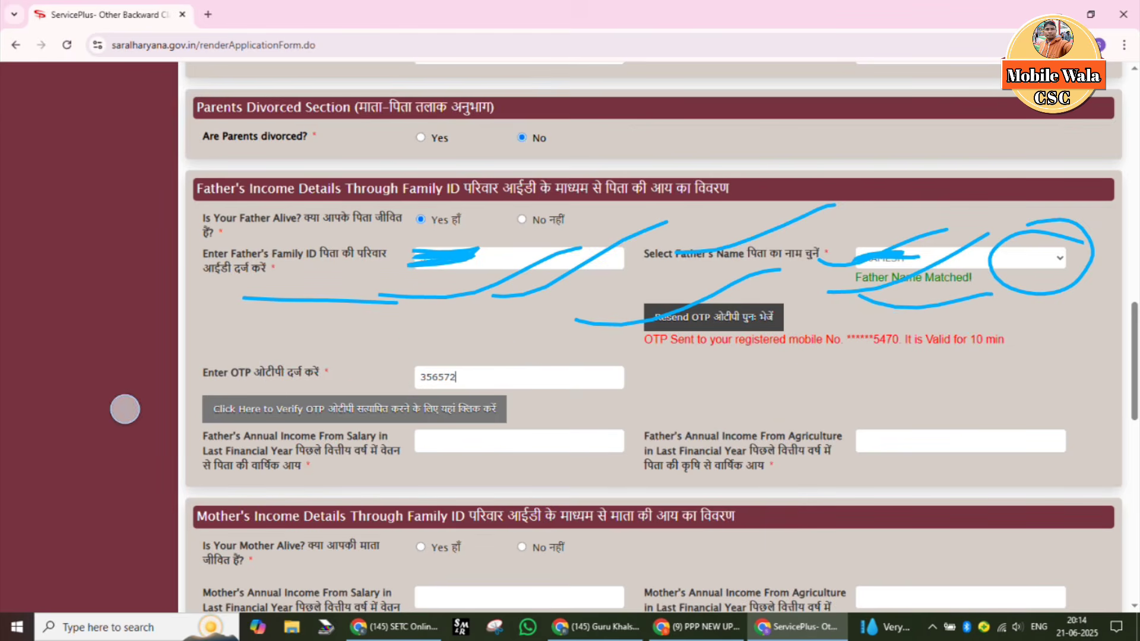
Tick the father's OTP field and the verify OTP button with the pen.
left_click_drag(123, 408, 313, 359)
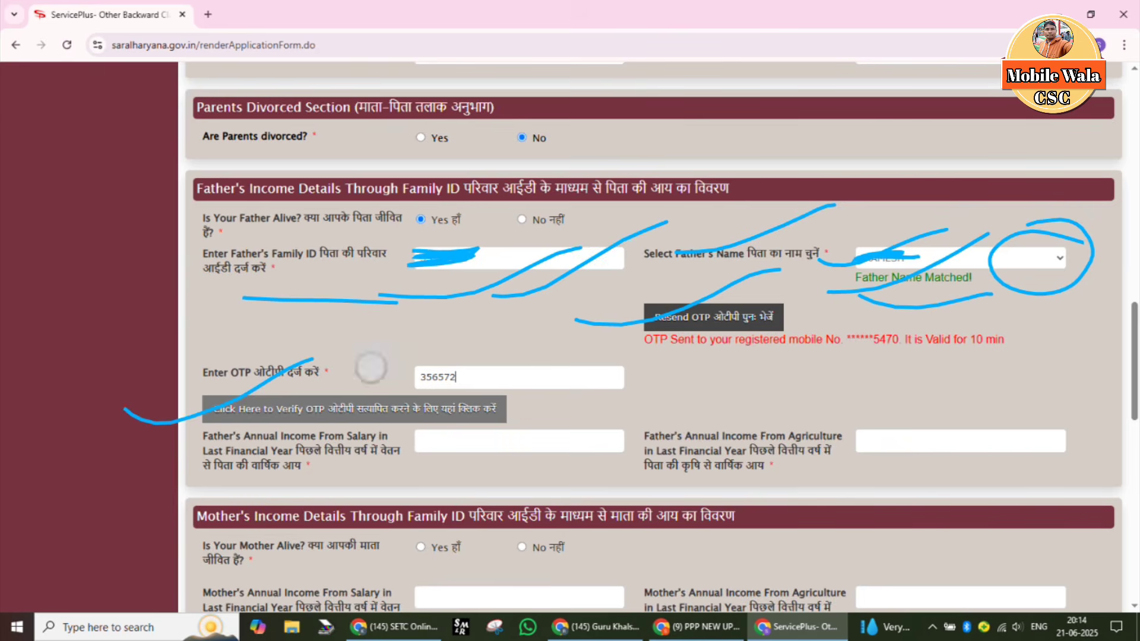
left_click_drag(369, 368, 516, 322)
left_click_drag(265, 410, 377, 388)
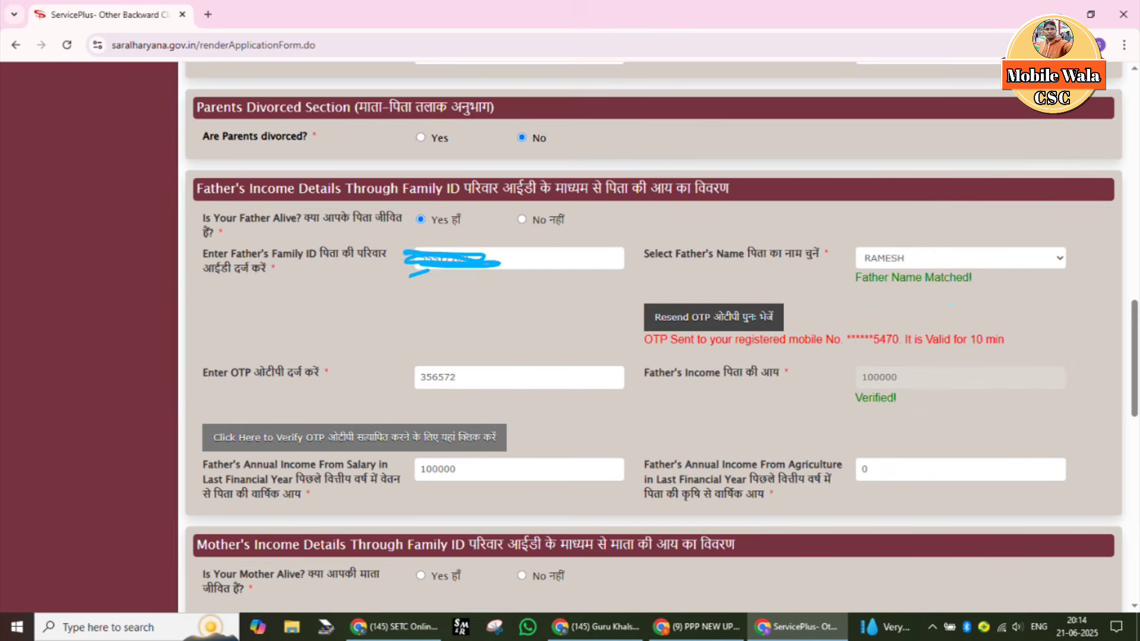
Tick the father's OTP label with the pen, then circle and tick the verified Father's Income value.
left_click_drag(188, 397, 402, 355)
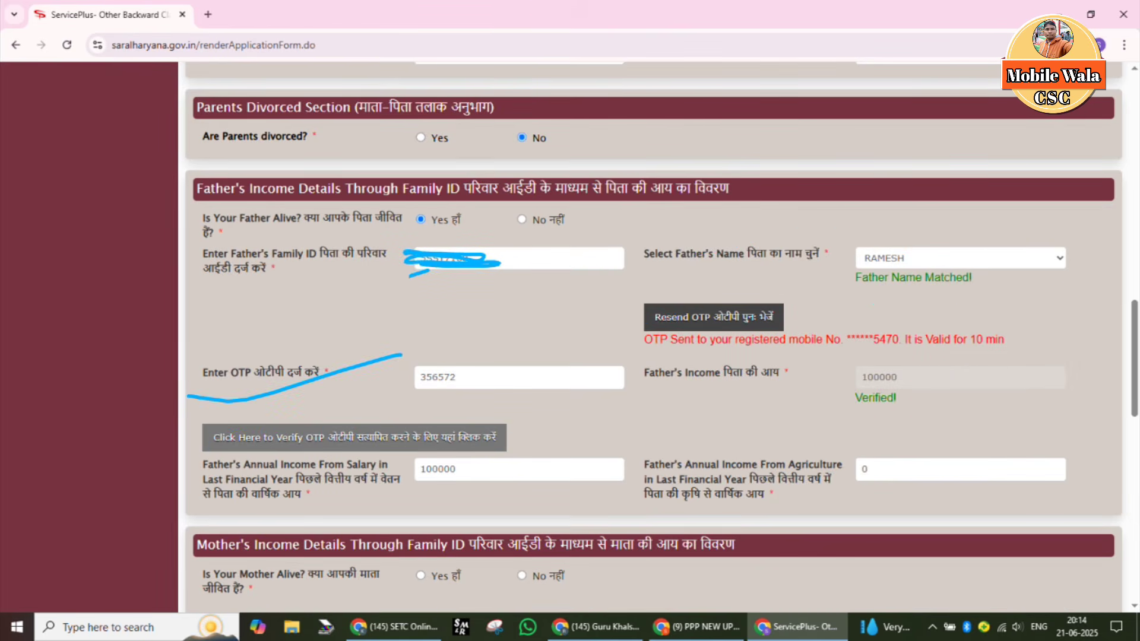
mouse_move(954, 373)
left_mouse_down()
mouse_move(861, 366)
mouse_move(1013, 395)
mouse_move(823, 358)
left_mouse_up()
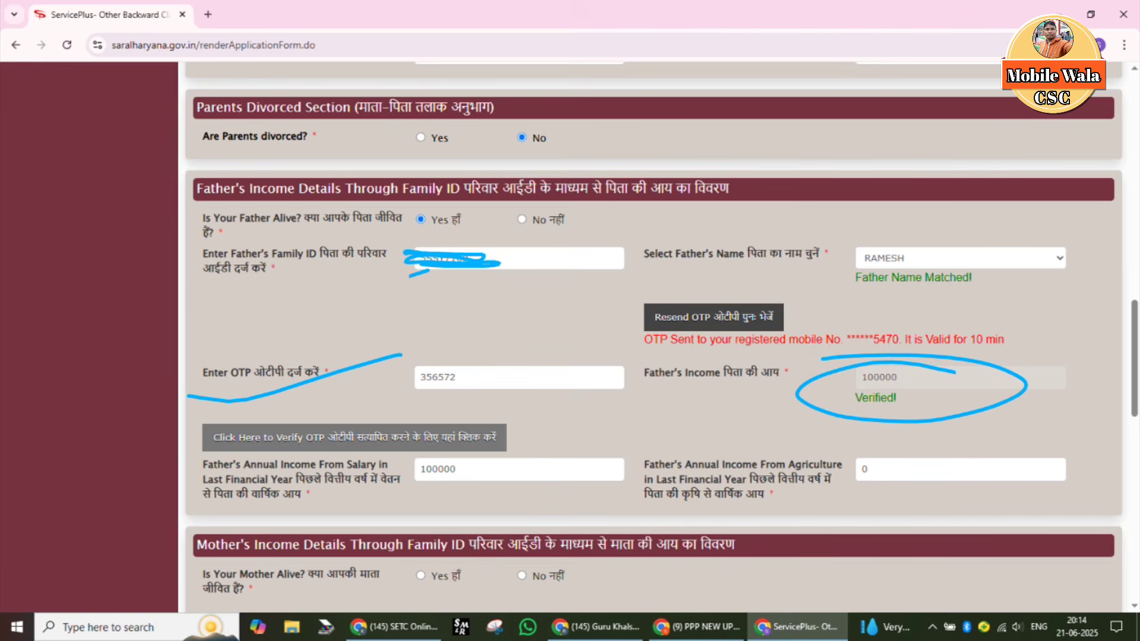
left_click_drag(769, 409, 939, 344)
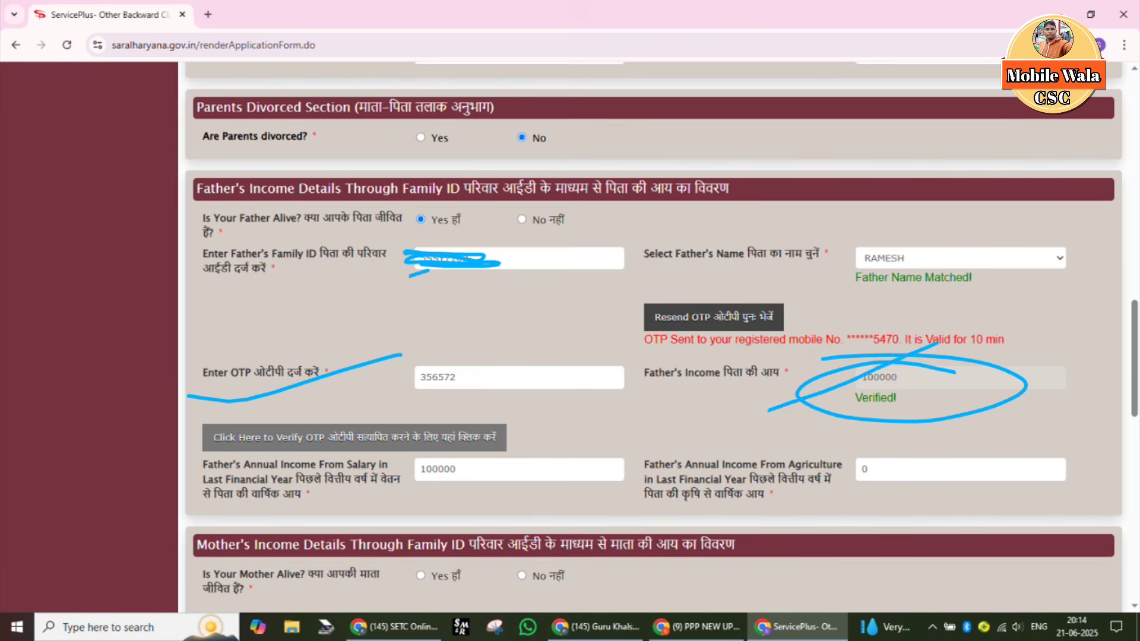
Tick the father's annual salary income label and field, the Verified message and the agriculture income field with the pen.
left_click_drag(112, 491, 284, 425)
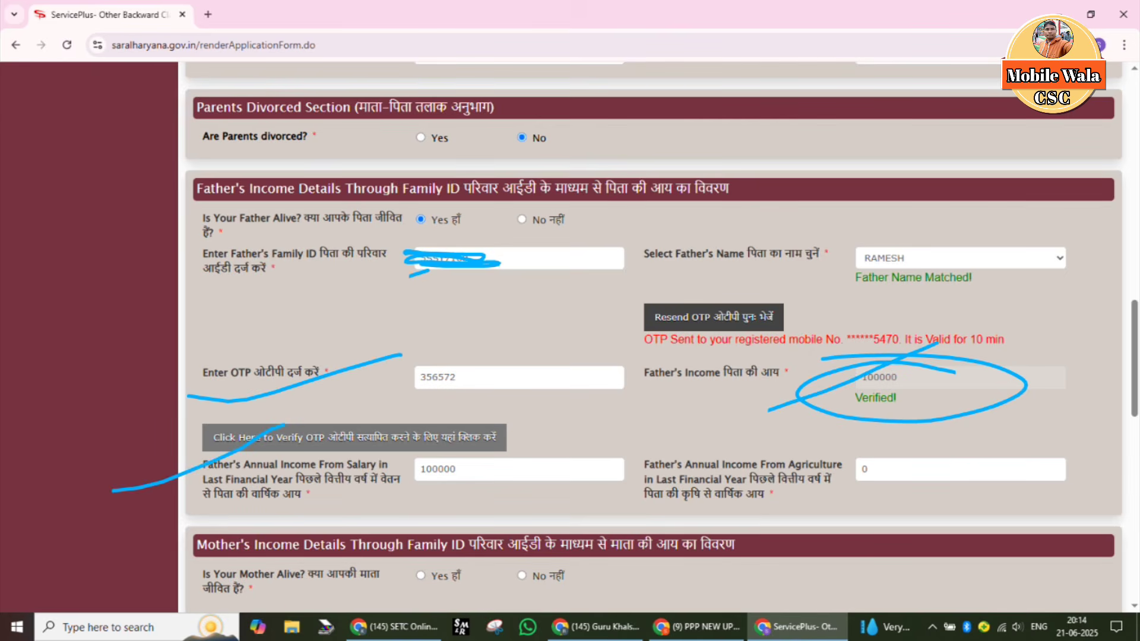
left_click_drag(893, 396, 1038, 352)
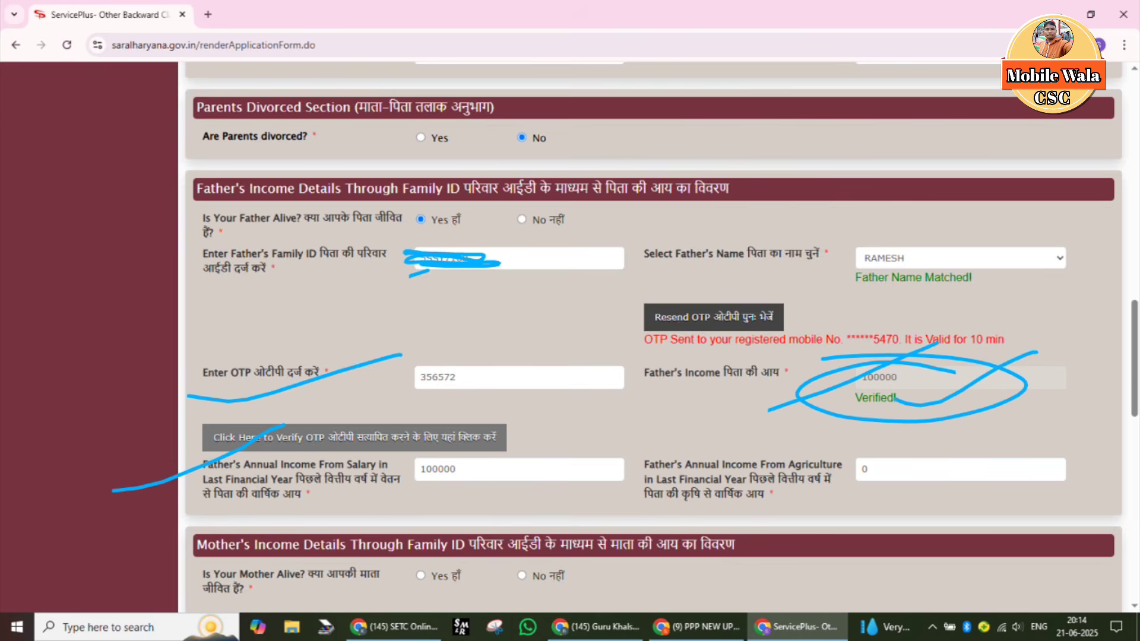
left_click_drag(373, 504, 567, 439)
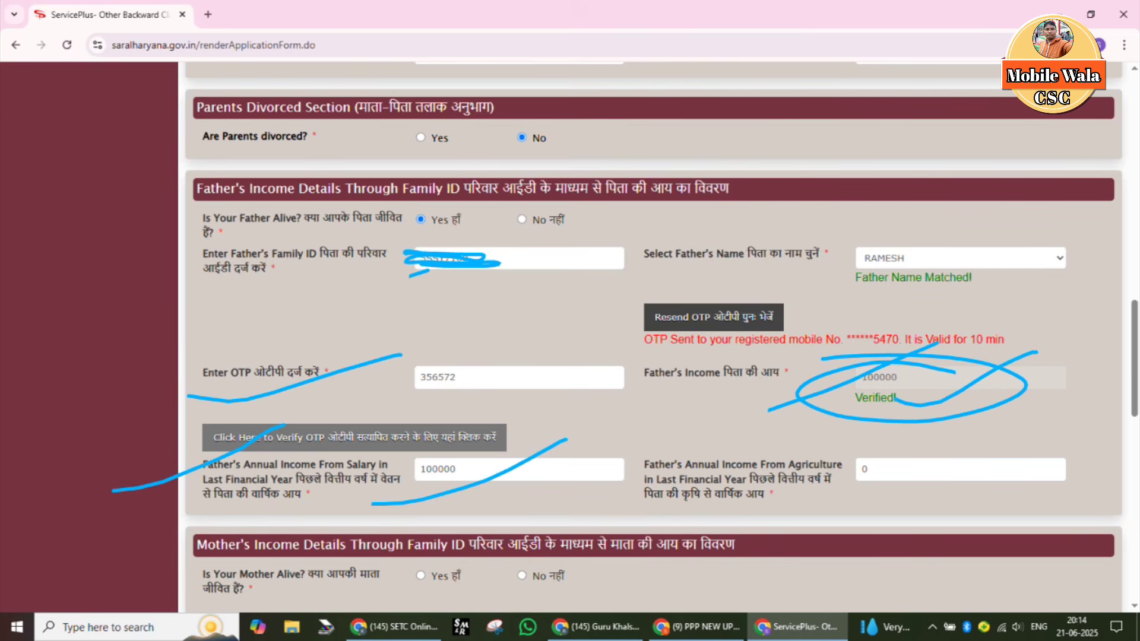
left_click_drag(847, 497, 1067, 427)
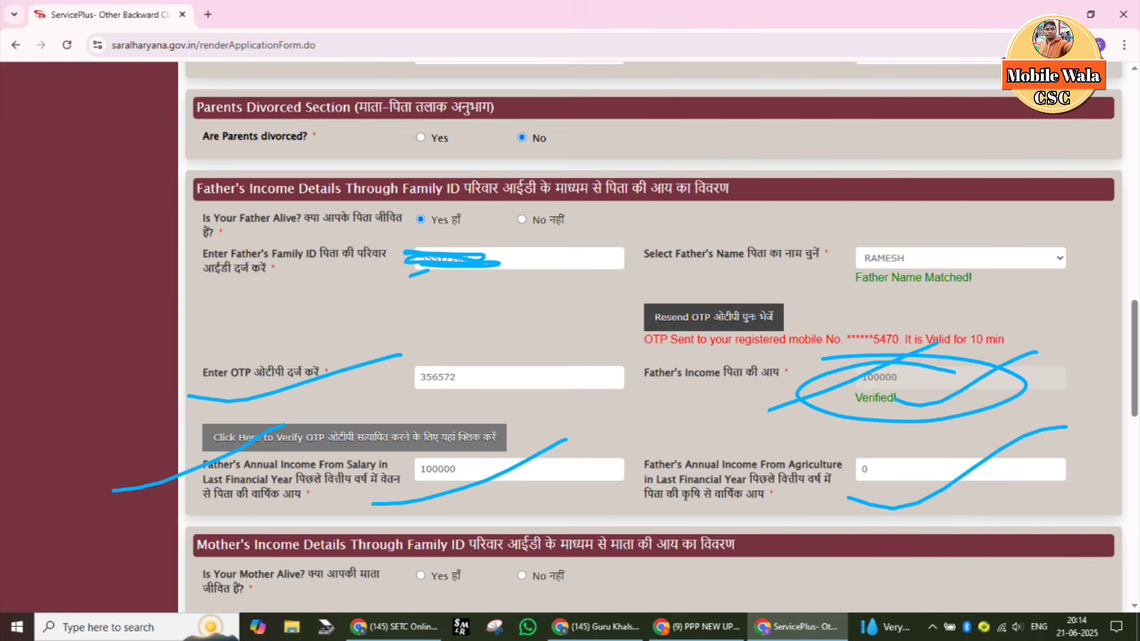
mouse_move(978, 478)
left_mouse_down()
mouse_move(878, 475)
mouse_move(940, 478)
left_mouse_up()
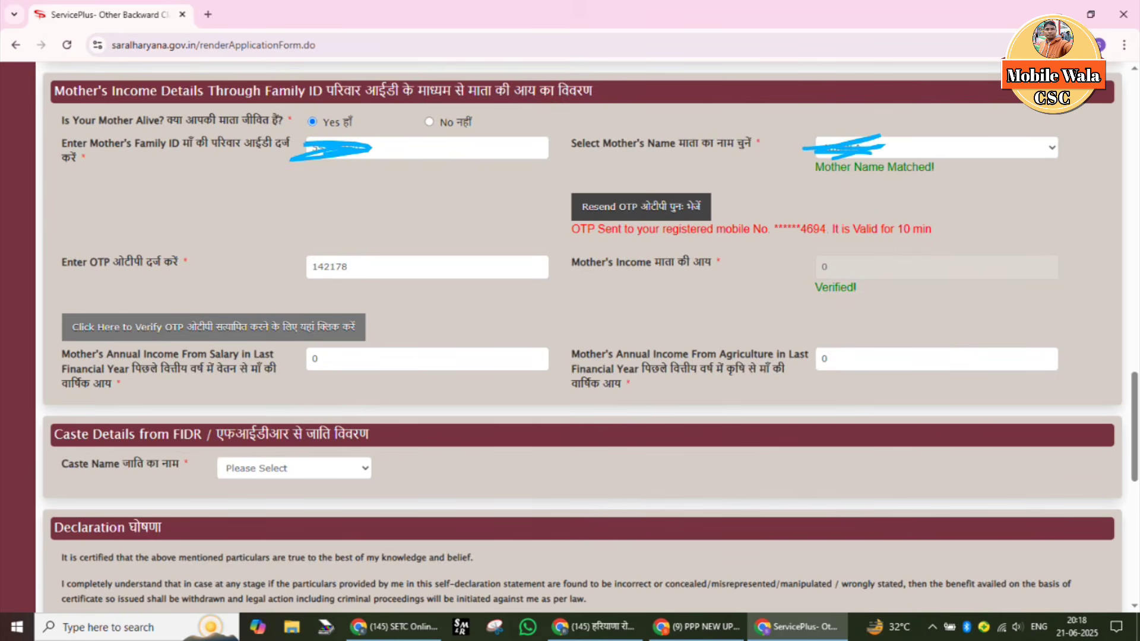
Tick the Mother's Income Details heading, the mother-alive question and its No option with the pen.
left_click_drag(3, 100, 142, 52)
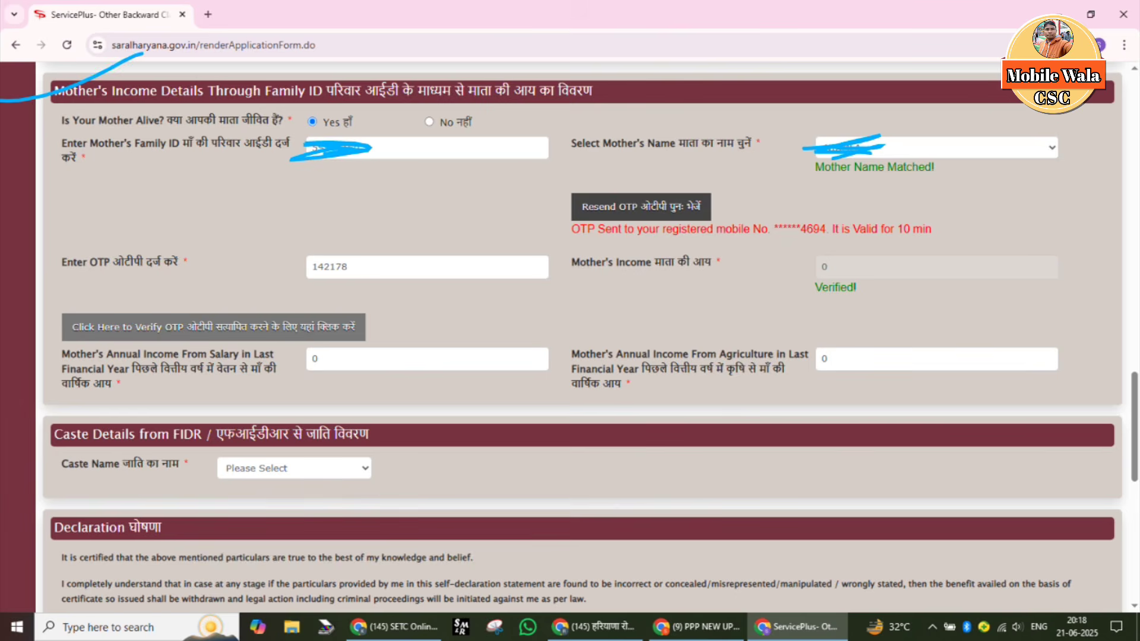
left_click_drag(254, 110, 378, 76)
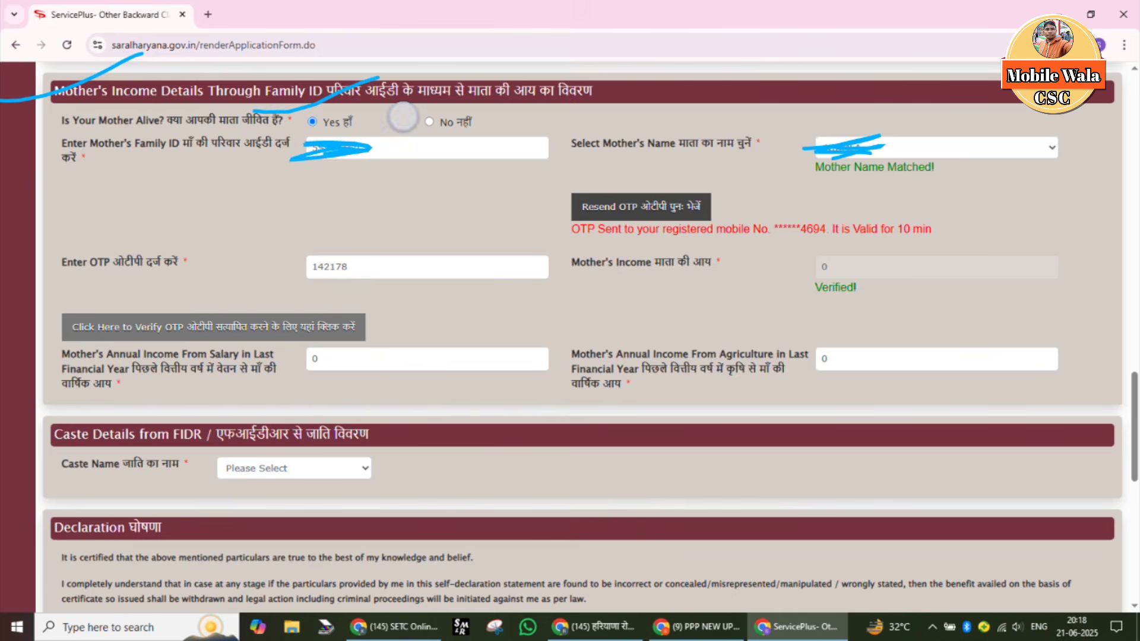
left_click_drag(402, 117, 515, 96)
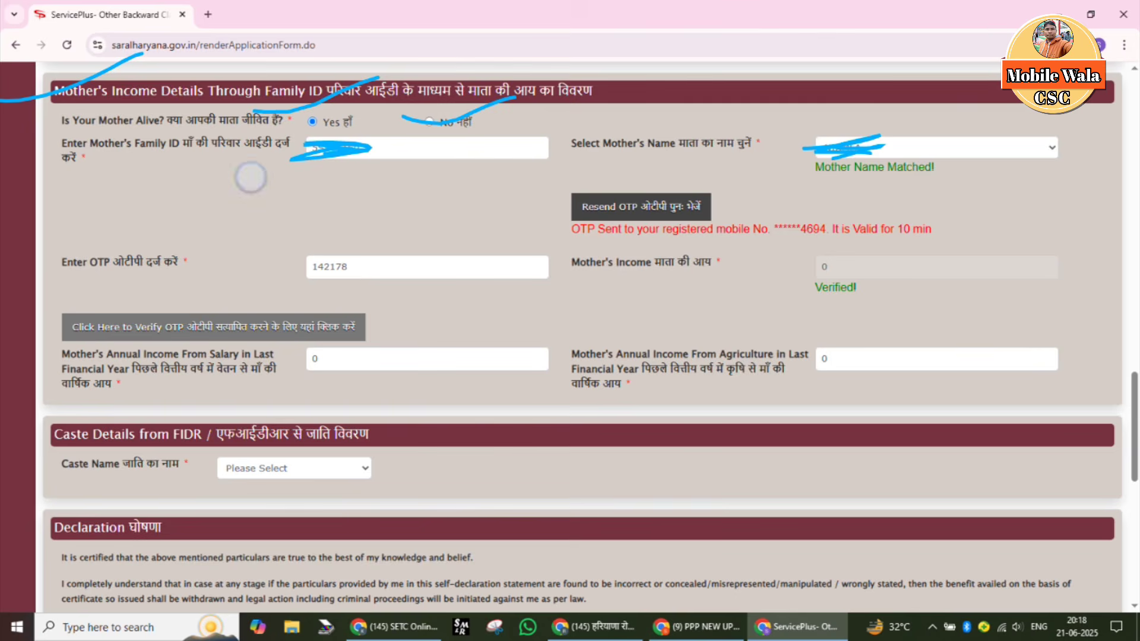
Tick the mother's Family ID field and name field, and underline the Mother Name Matched message with the pen.
left_click_drag(251, 177, 412, 142)
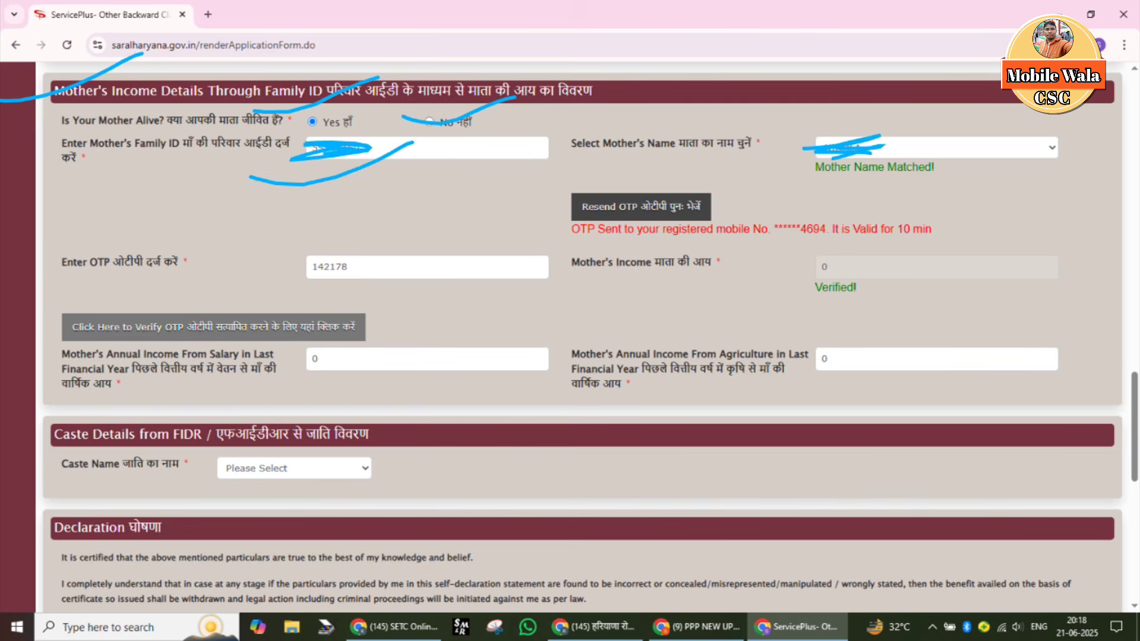
left_click_drag(838, 186, 1022, 130)
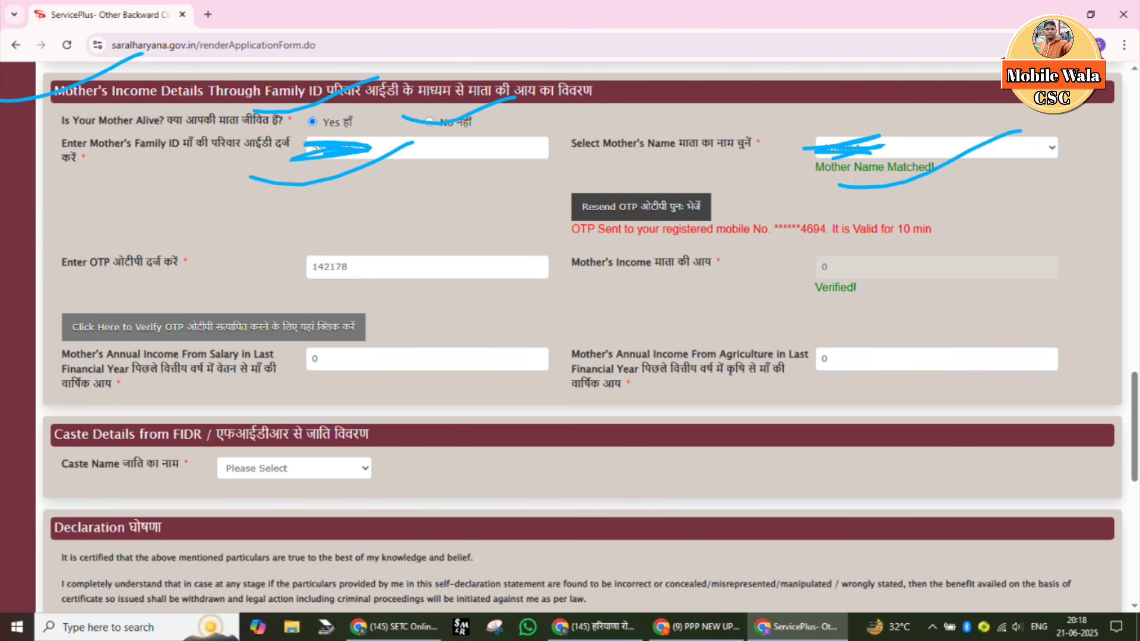
left_click_drag(826, 190, 999, 170)
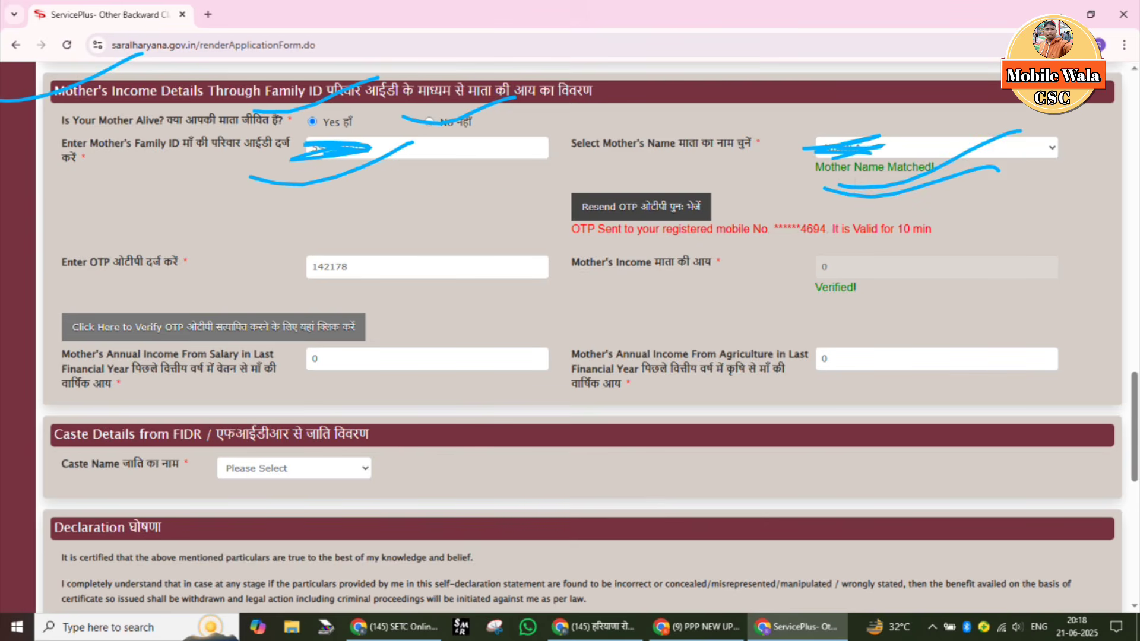
Tick the mother's Resend OTP button, OTP sent message, OTP field and verify OTP button with the pen.
left_click_drag(504, 196, 720, 164)
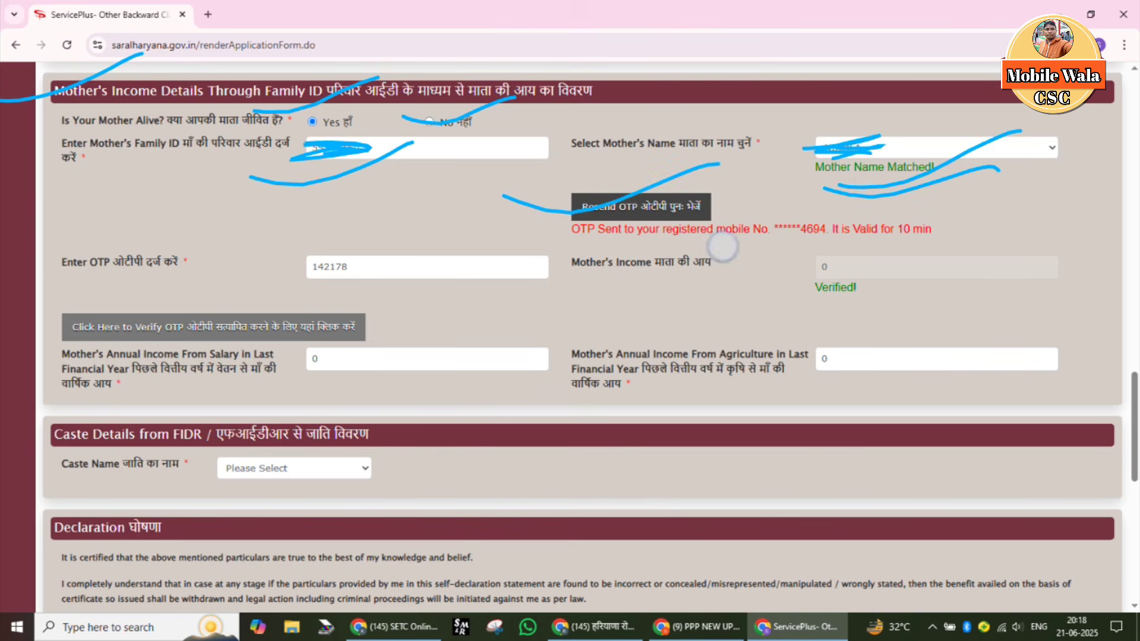
left_click_drag(722, 247, 879, 211)
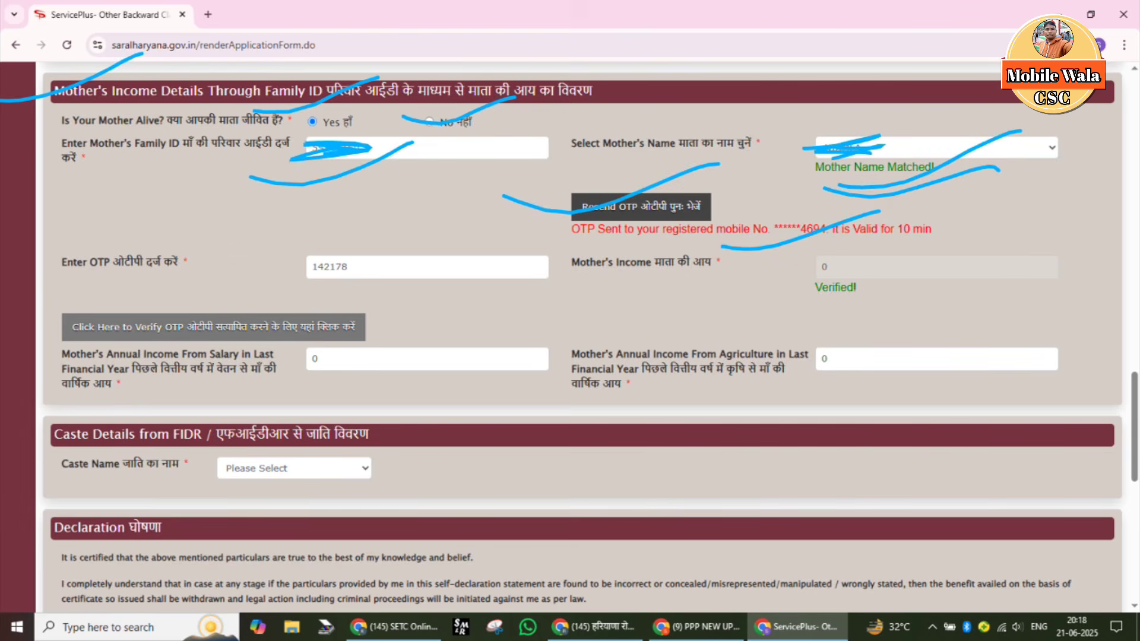
left_click_drag(236, 280, 402, 226)
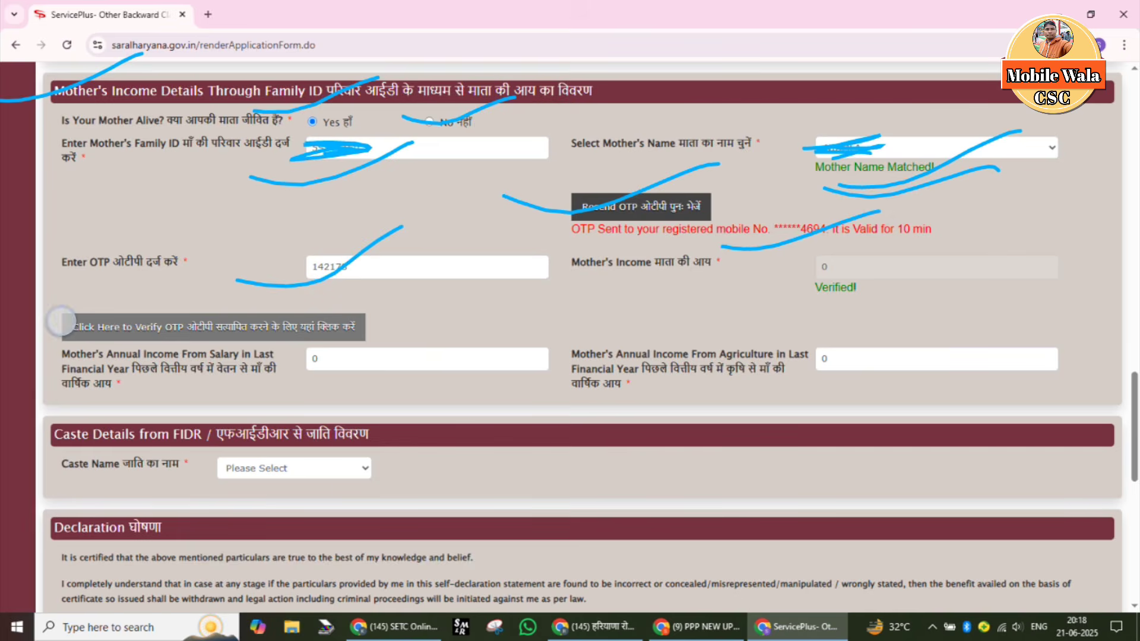
left_click_drag(60, 321, 279, 276)
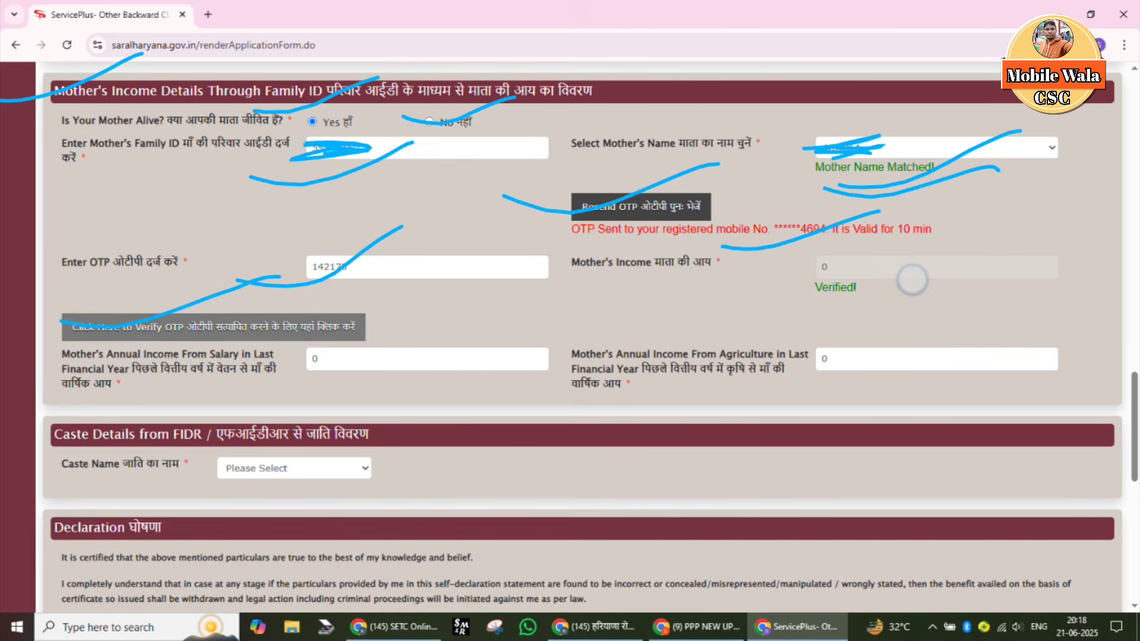
Circle and tick the mother's income field and its Verified message, and tick her annual salary and agriculture income fields with the pen.
mouse_move(912, 280)
left_mouse_down()
mouse_move(763, 262)
mouse_move(942, 273)
mouse_move(772, 249)
left_mouse_up()
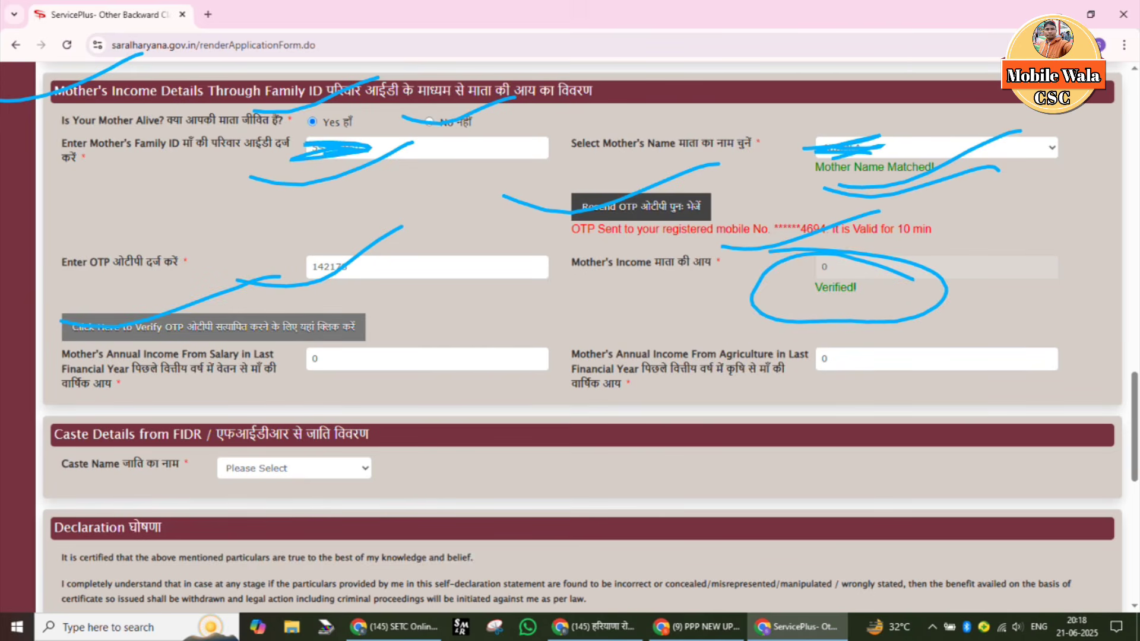
left_click_drag(752, 297, 937, 231)
left_click_drag(83, 386, 243, 337)
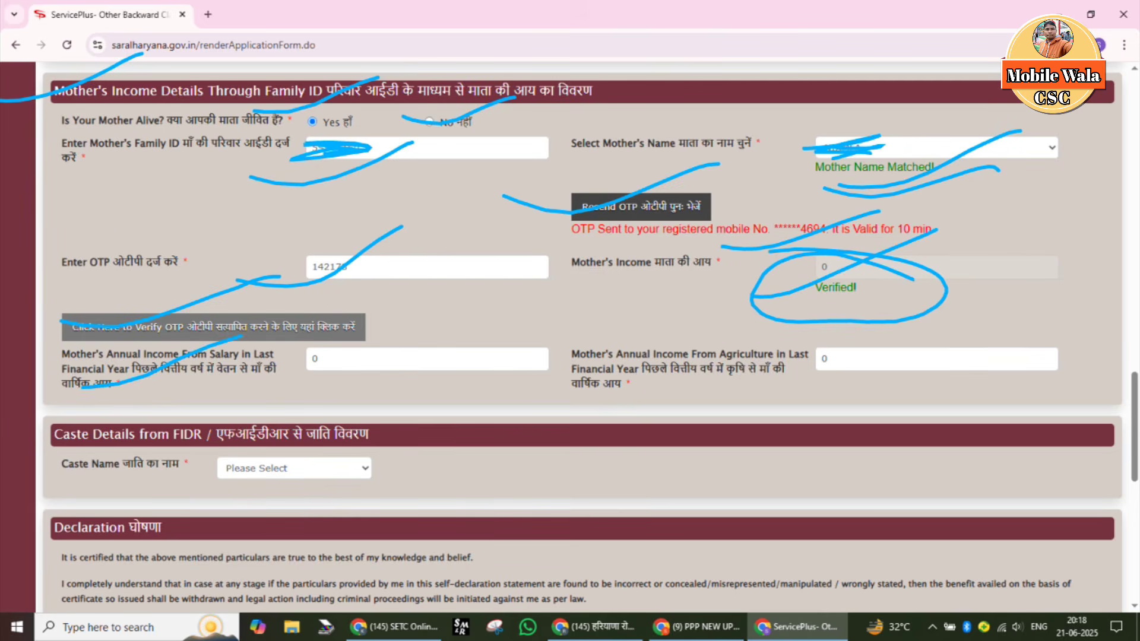
left_click_drag(258, 387, 445, 328)
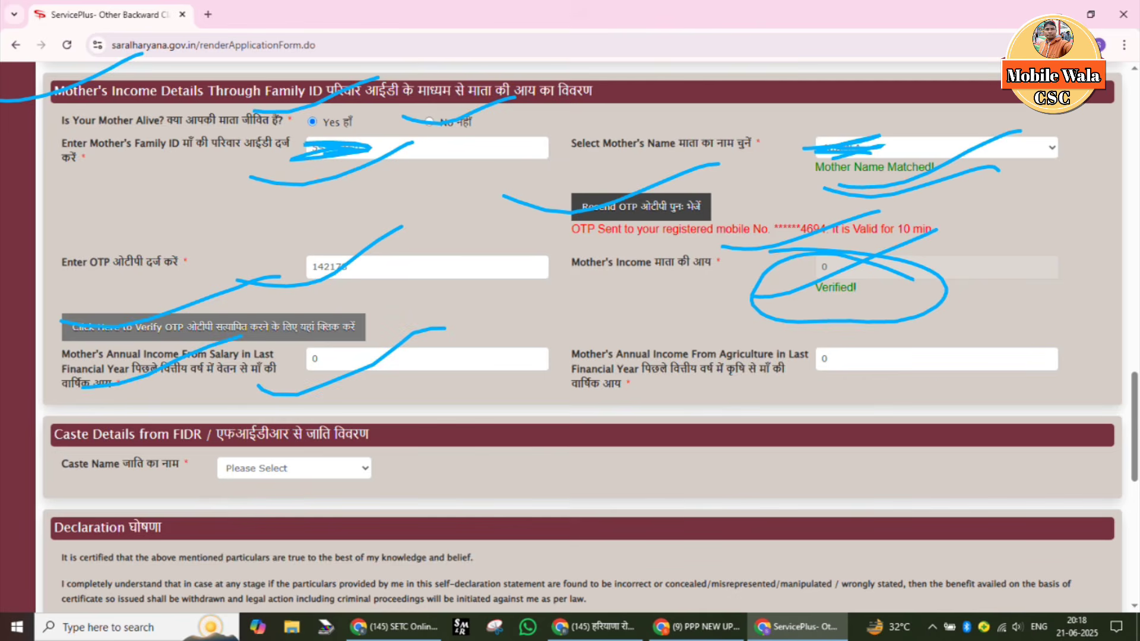
left_click_drag(797, 388, 990, 317)
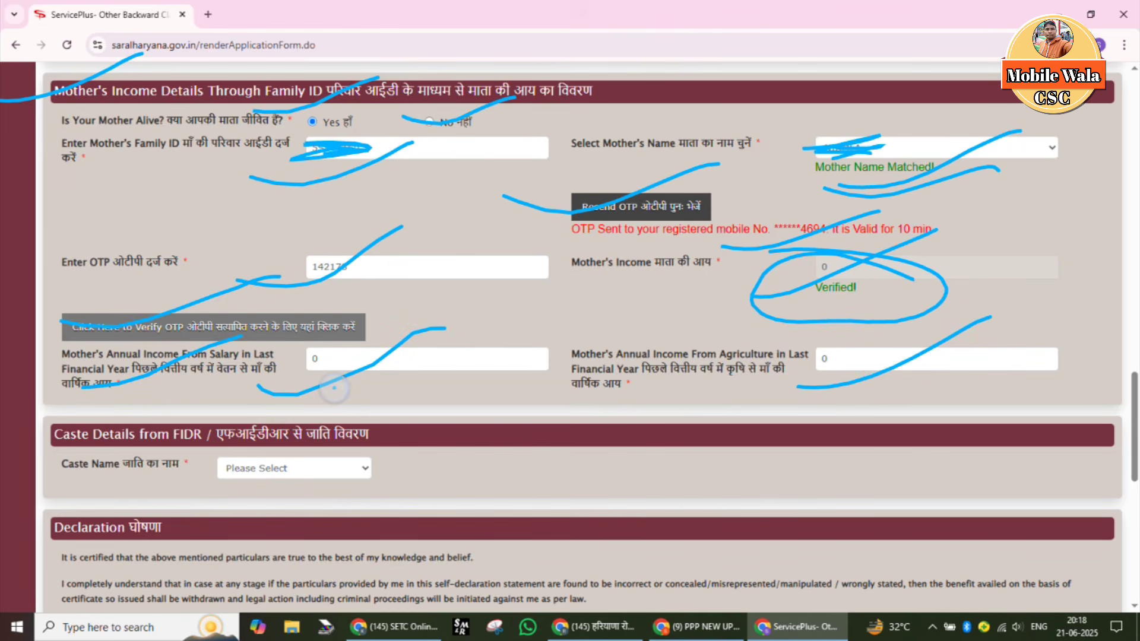
left_click_drag(372, 380, 552, 303)
left_click_drag(896, 385, 1038, 331)
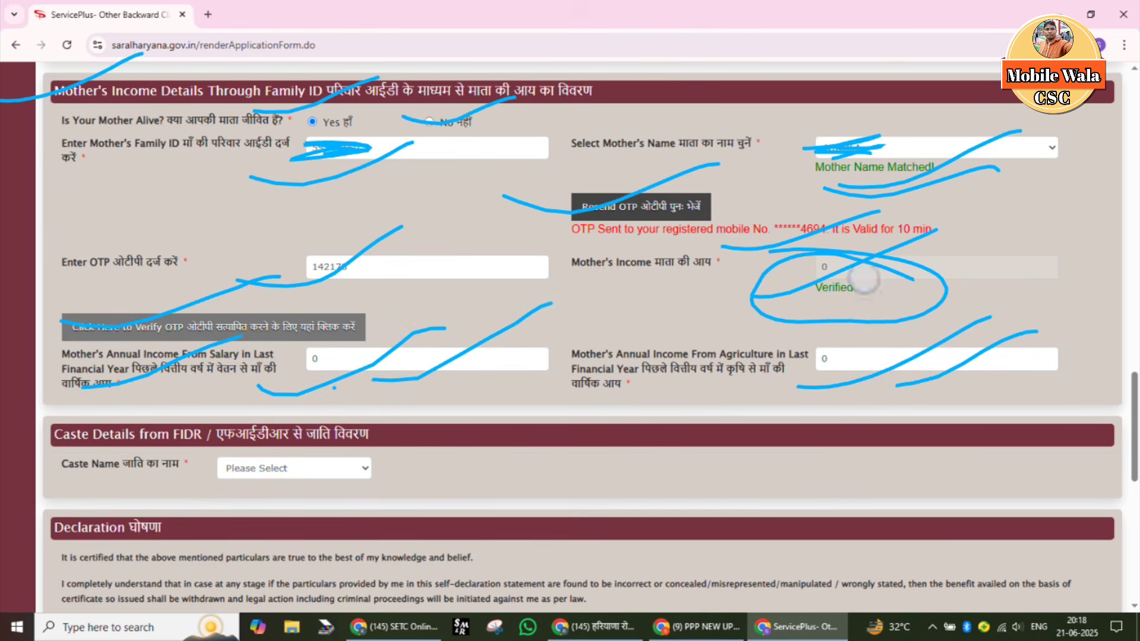
left_click_drag(864, 279, 1052, 231)
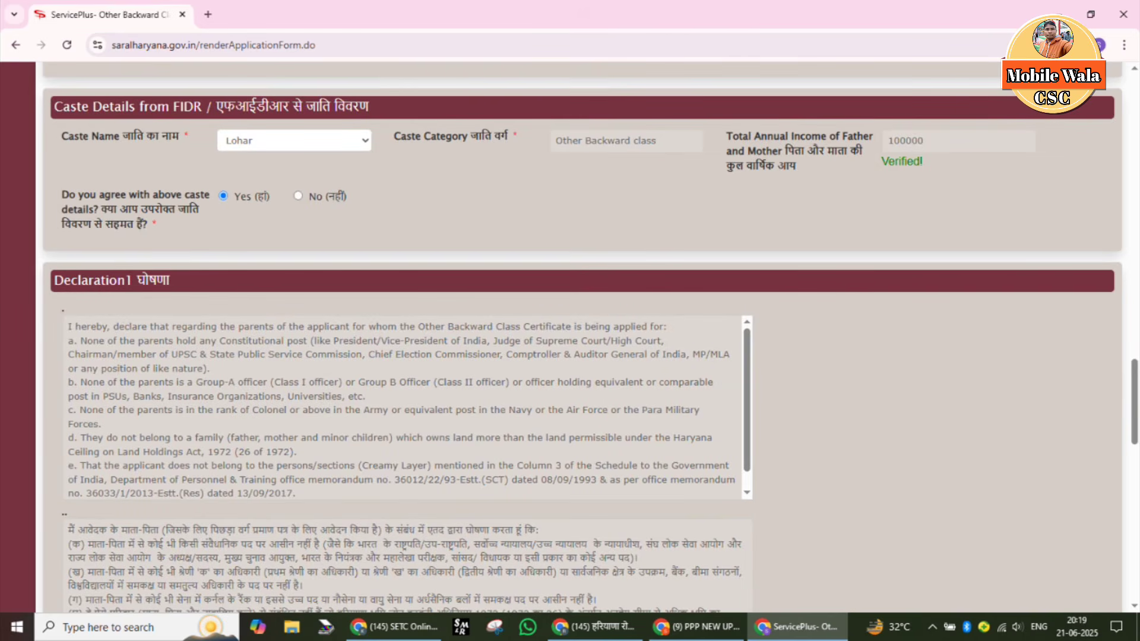
Tick the Caste Details heading and Caste Name label, and circle and tick the selected caste Lohar with the pen.
left_click_drag(1, 117, 156, 50)
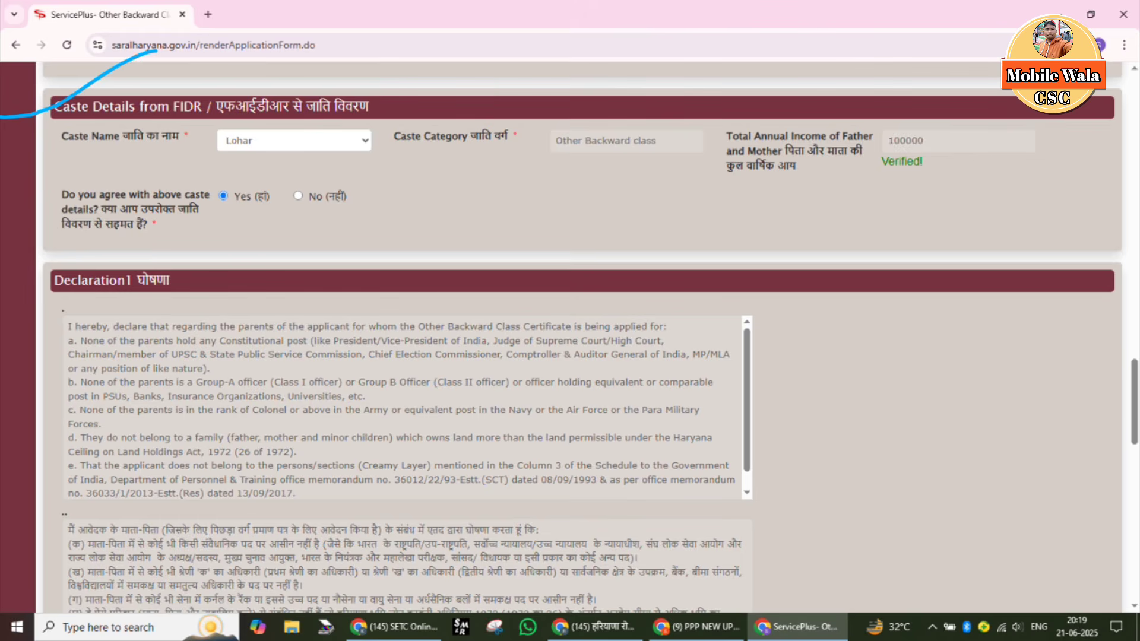
left_click_drag(69, 162, 253, 95)
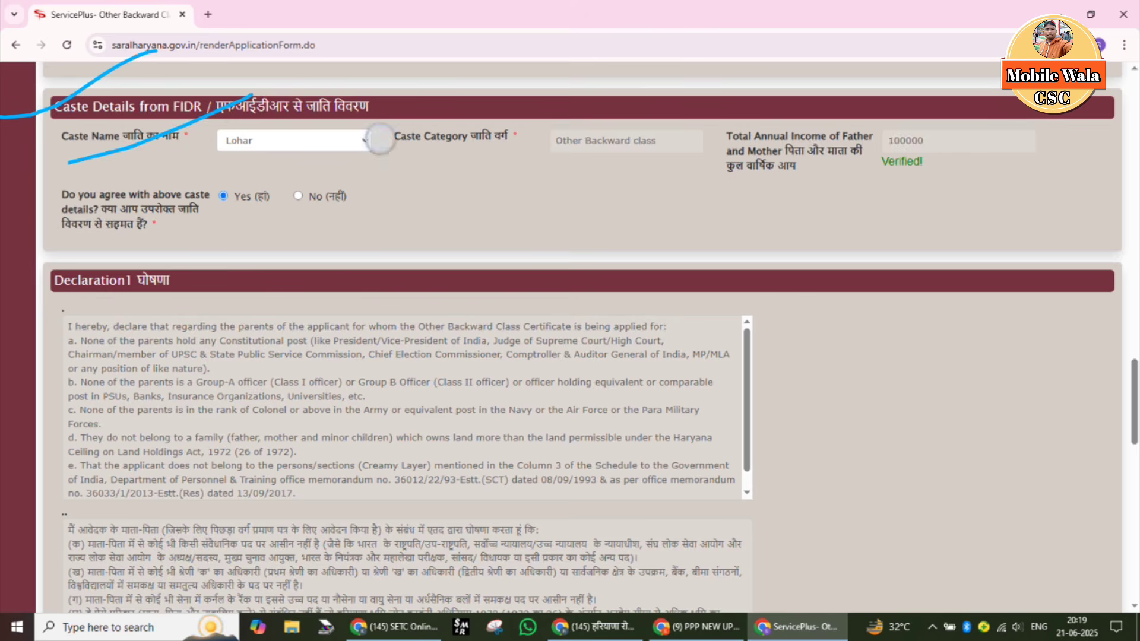
mouse_move(380, 139)
left_mouse_down()
mouse_move(264, 112)
mouse_move(226, 149)
mouse_move(258, 110)
left_mouse_up()
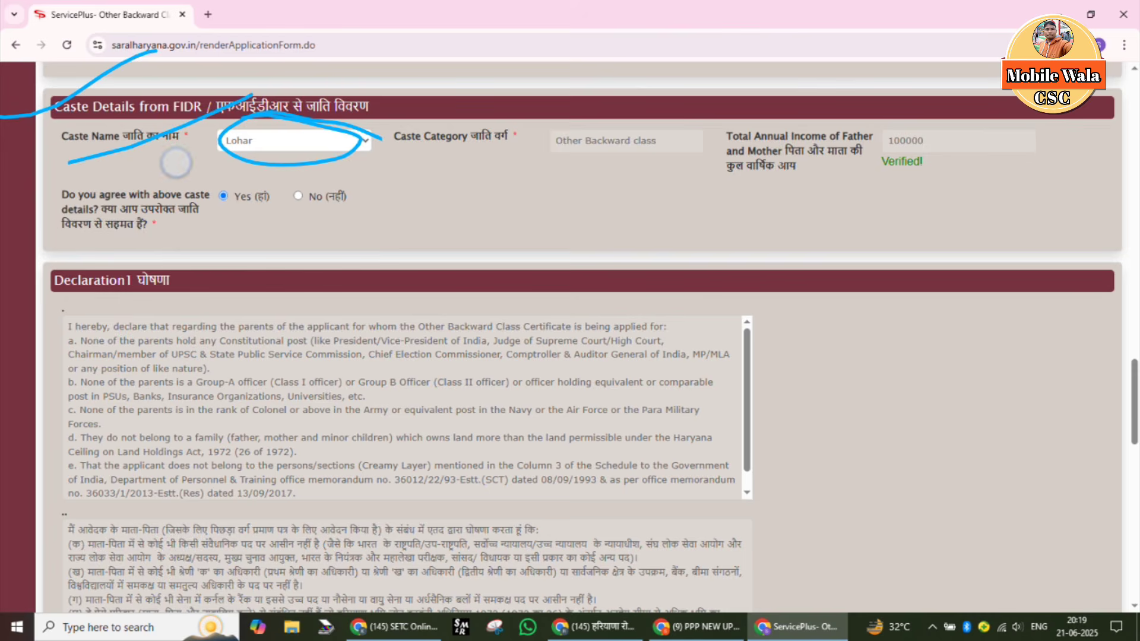
left_click_drag(169, 161, 332, 122)
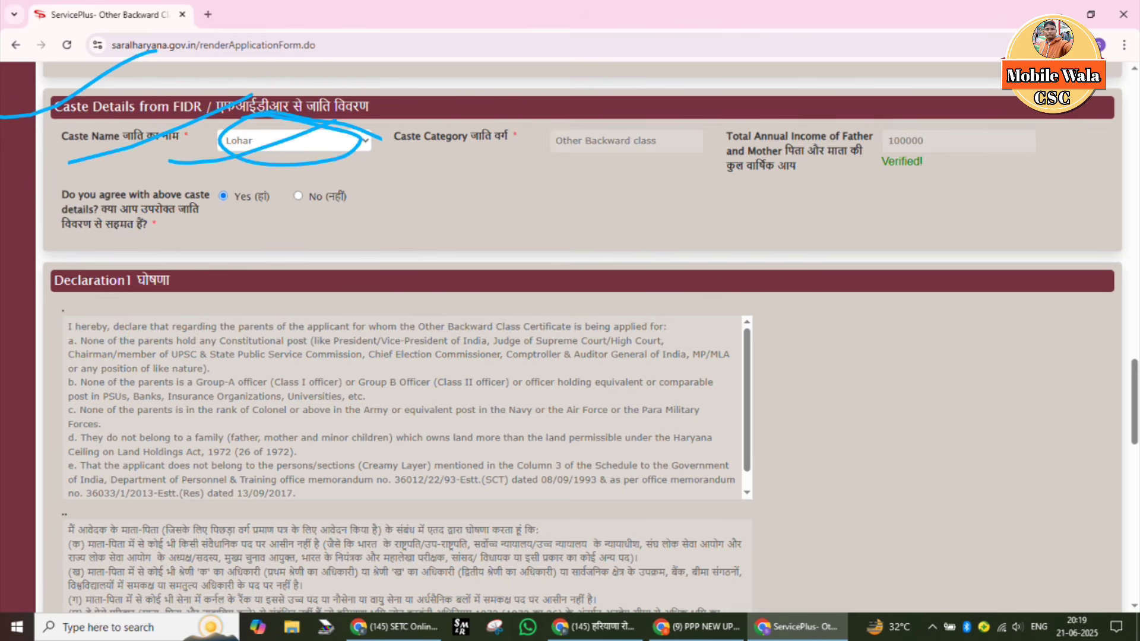
Tick the caste category, the parents' total annual income, the caste name and the caste agreement question's Yes option with the pen.
left_click_drag(496, 174, 706, 107)
mouse_move(827, 181)
left_mouse_down()
mouse_move(846, 195)
mouse_move(1003, 142)
left_mouse_up()
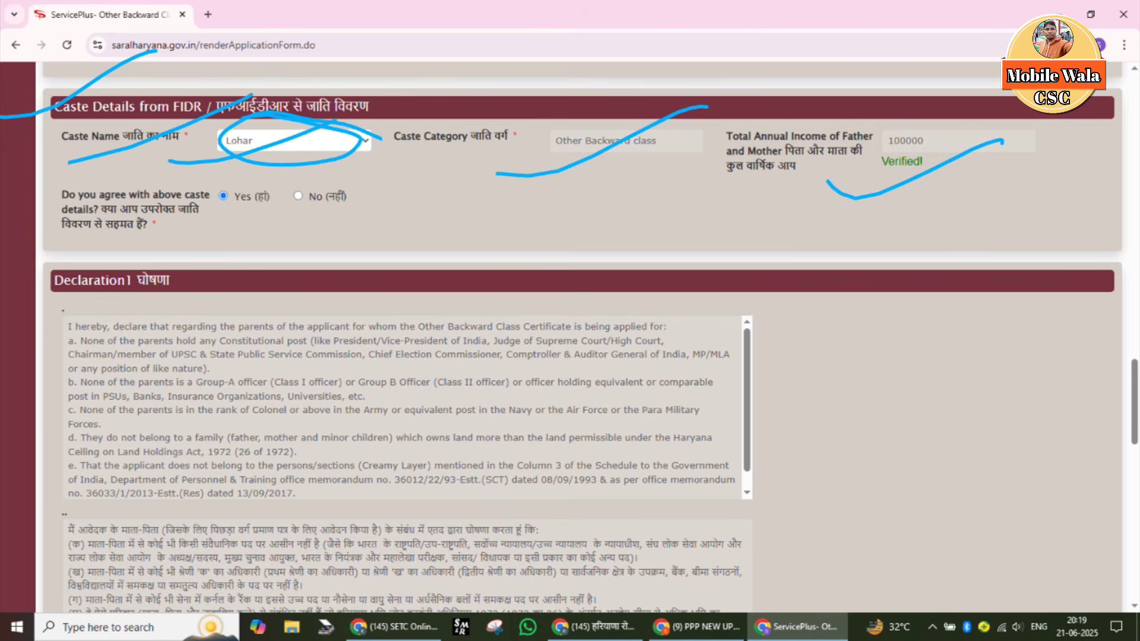
left_click_drag(259, 162, 392, 95)
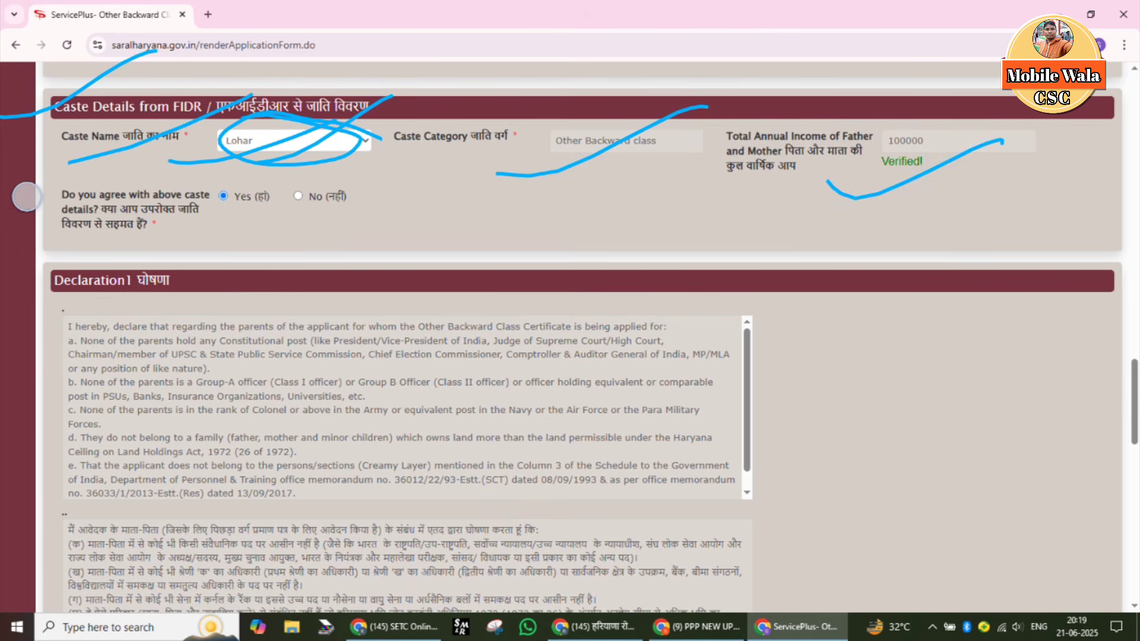
left_click_drag(26, 196, 171, 160)
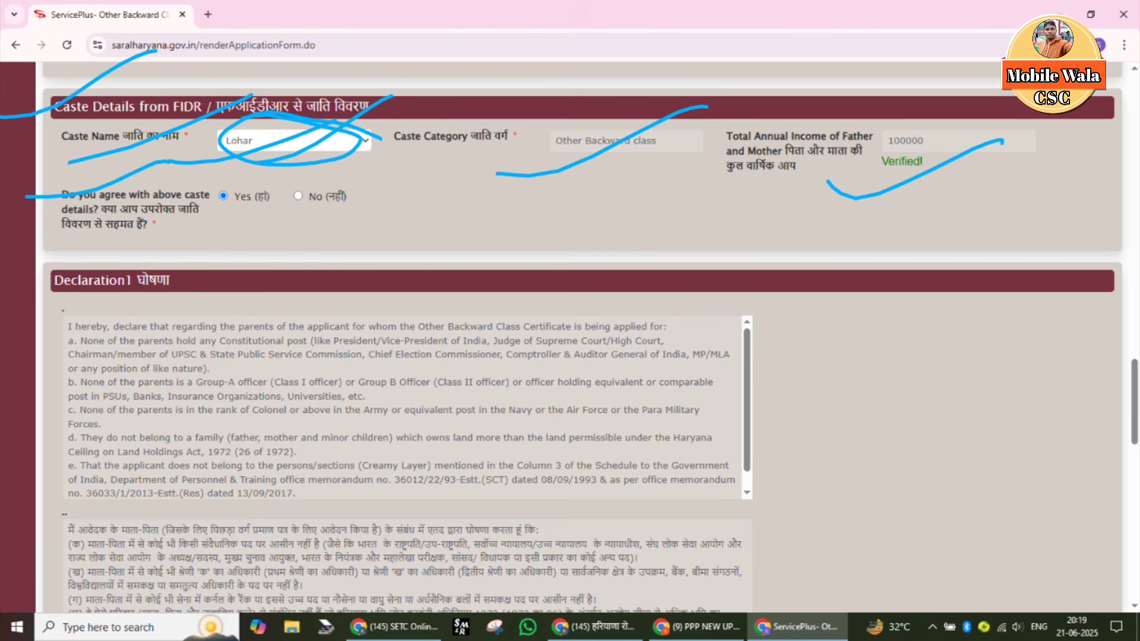
left_click_drag(151, 215, 273, 168)
Tick the Declaration1 heading and several passages of its English and Hindi text with the pen.
left_click_drag(24, 292, 245, 230)
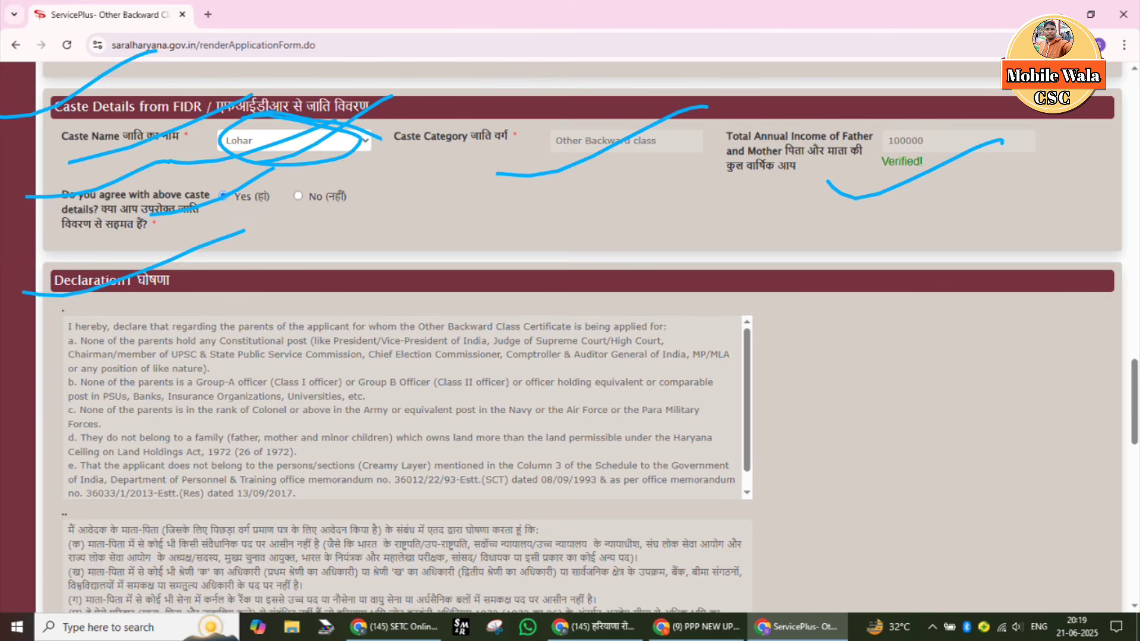
left_click_drag(116, 377, 416, 302)
left_click_drag(247, 430, 564, 335)
left_click_drag(90, 543, 380, 475)
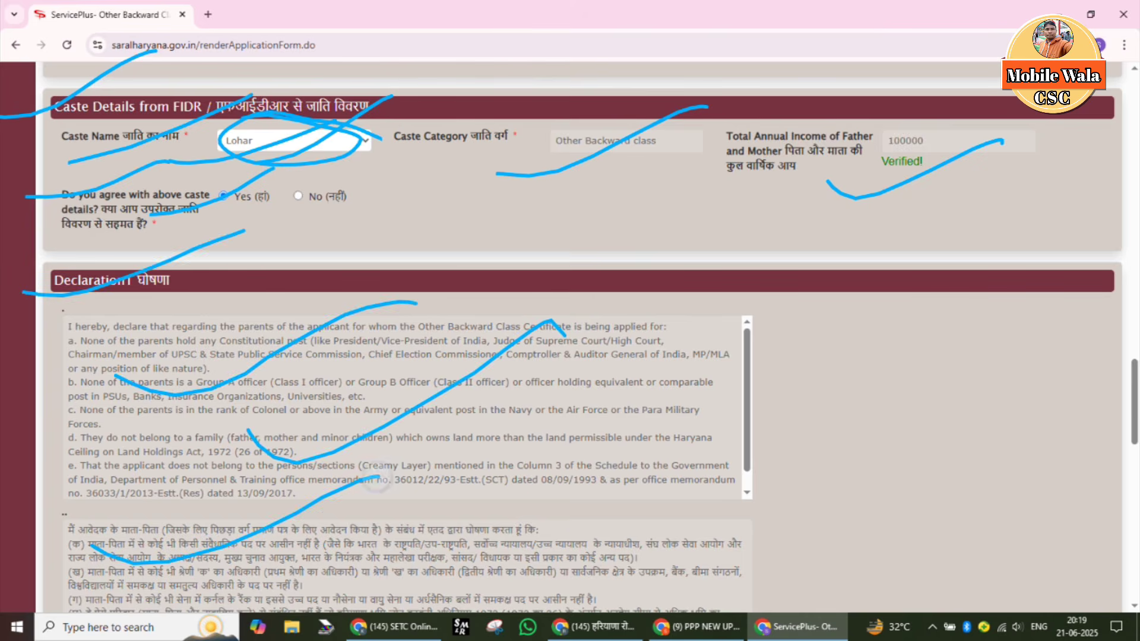
left_click_drag(350, 533, 621, 446)
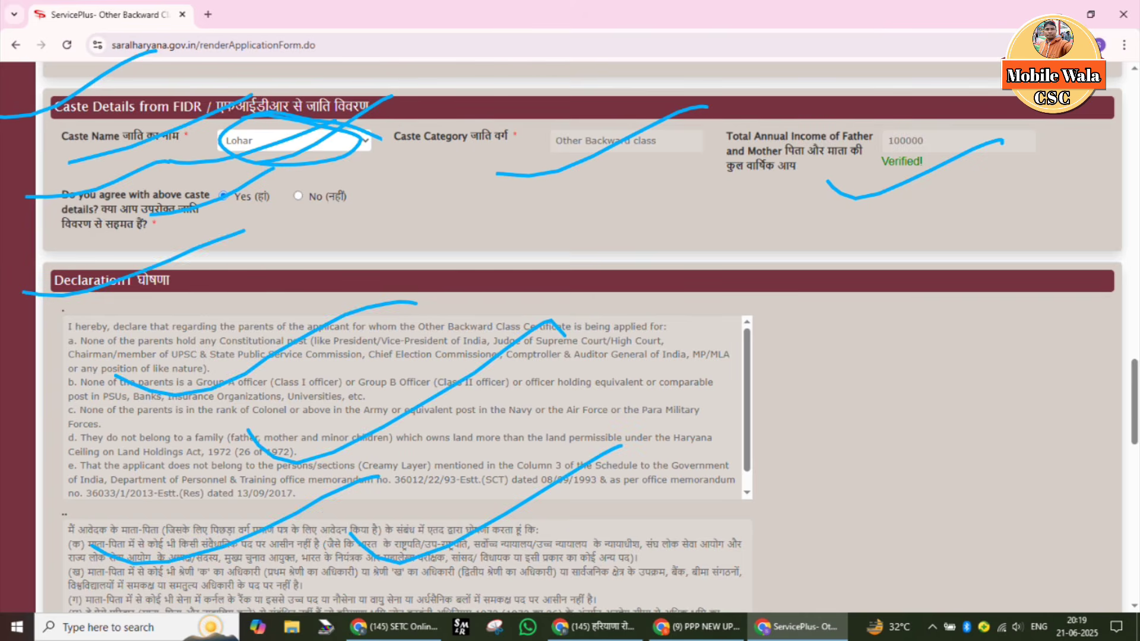
left_click_drag(282, 369, 518, 289)
left_click_drag(443, 448, 705, 323)
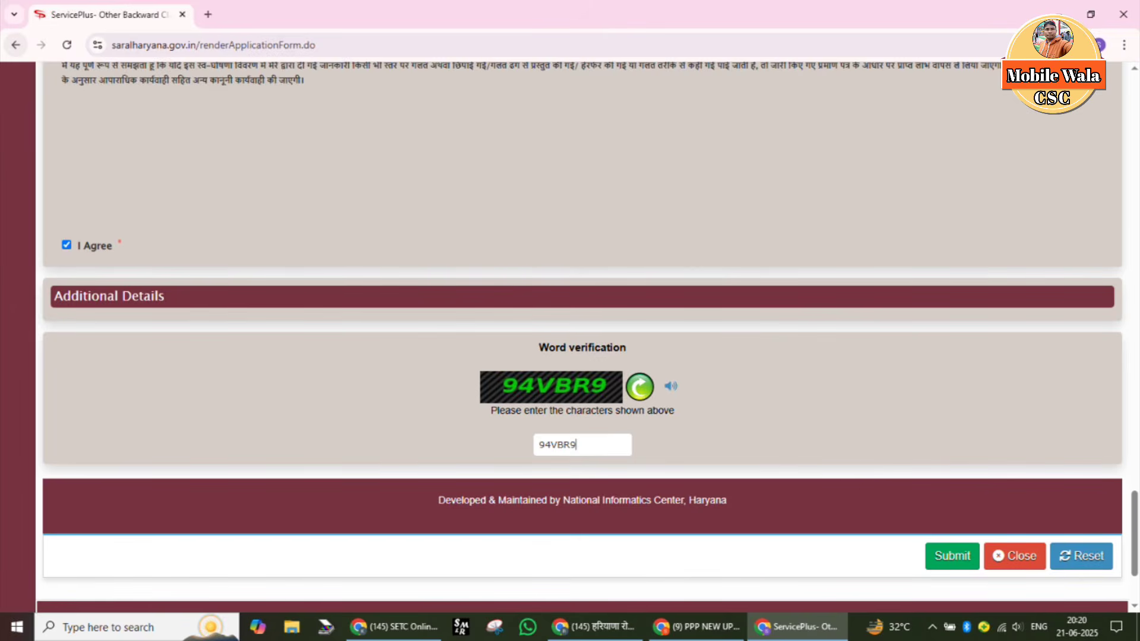
Tick the I Agree checkbox and word verification image, and circle the verification field and the Submit button with the pen.
left_click_drag(22, 259, 165, 195)
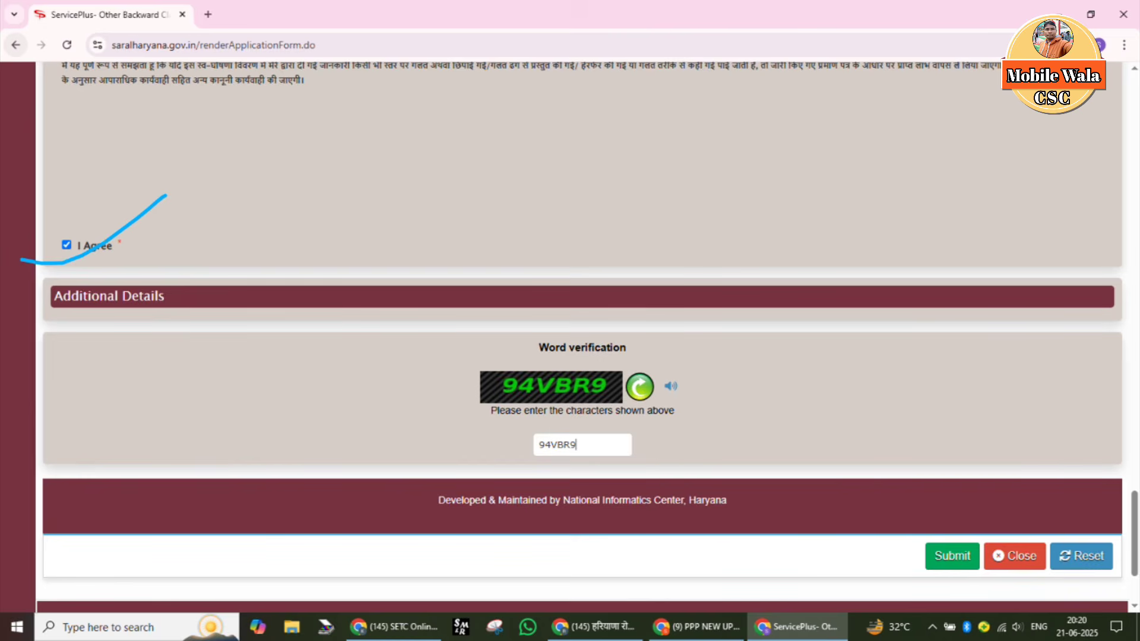
left_click_drag(112, 278, 238, 205)
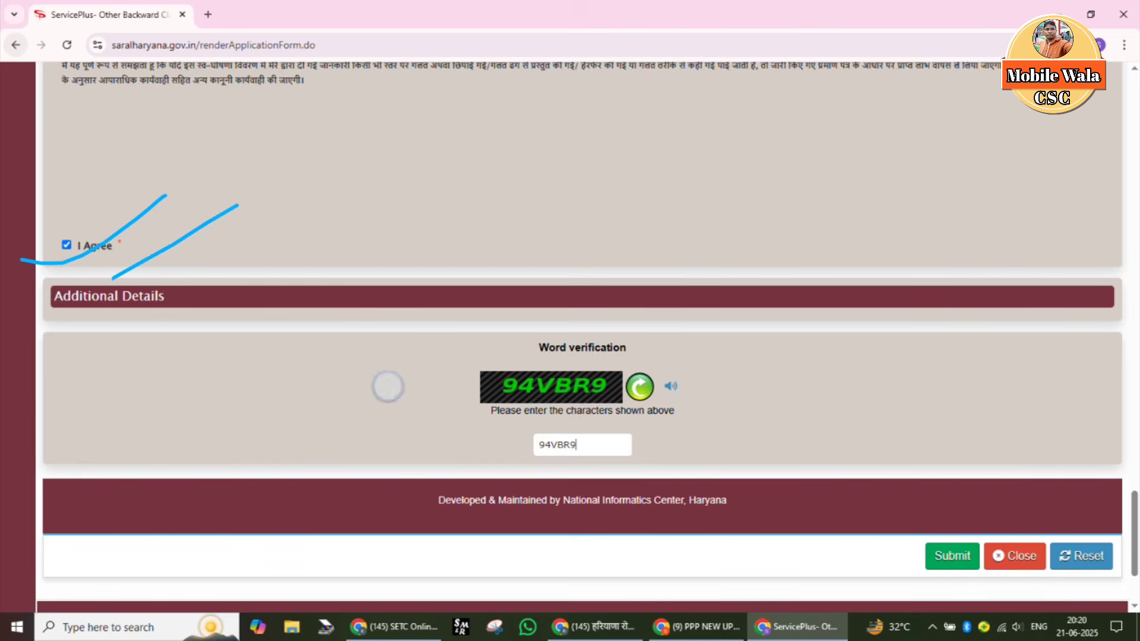
left_click_drag(387, 386, 627, 304)
mouse_move(651, 440)
left_mouse_down()
mouse_move(590, 410)
mouse_move(417, 450)
left_mouse_up()
left_click_drag(864, 544, 811, 526)
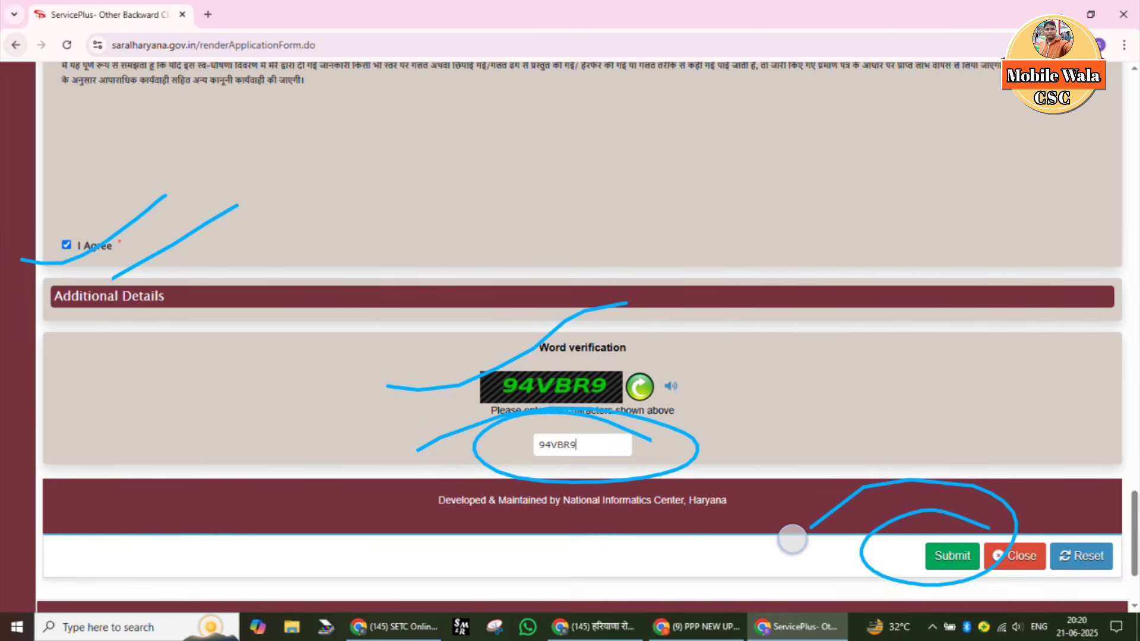
left_click_drag(792, 539, 1036, 479)
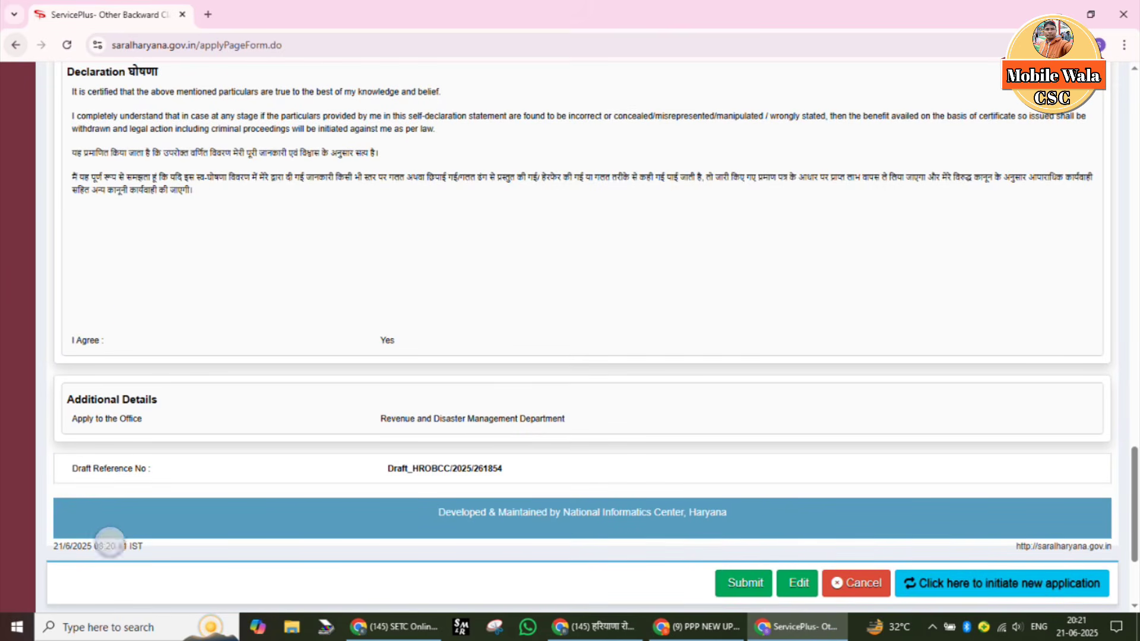
Draw four tall upward arrows side by side across the application preview with the pen.
left_click_drag(111, 542, 147, 129)
mouse_move(41, 290)
left_mouse_down()
mouse_move(100, 145)
mouse_move(192, 348)
left_mouse_up()
left_click_drag(232, 542, 274, 181)
mouse_move(186, 361)
left_mouse_down()
mouse_move(232, 255)
mouse_move(323, 403)
left_mouse_up()
mouse_move(355, 534)
left_mouse_down()
mouse_move(364, 433)
mouse_move(425, 178)
left_mouse_up()
mouse_move(307, 357)
left_mouse_down()
mouse_move(425, 161)
mouse_move(442, 372)
left_mouse_up()
left_click_drag(478, 555, 521, 172)
mouse_move(404, 326)
left_mouse_down()
mouse_move(534, 137)
mouse_move(574, 344)
left_mouse_up()
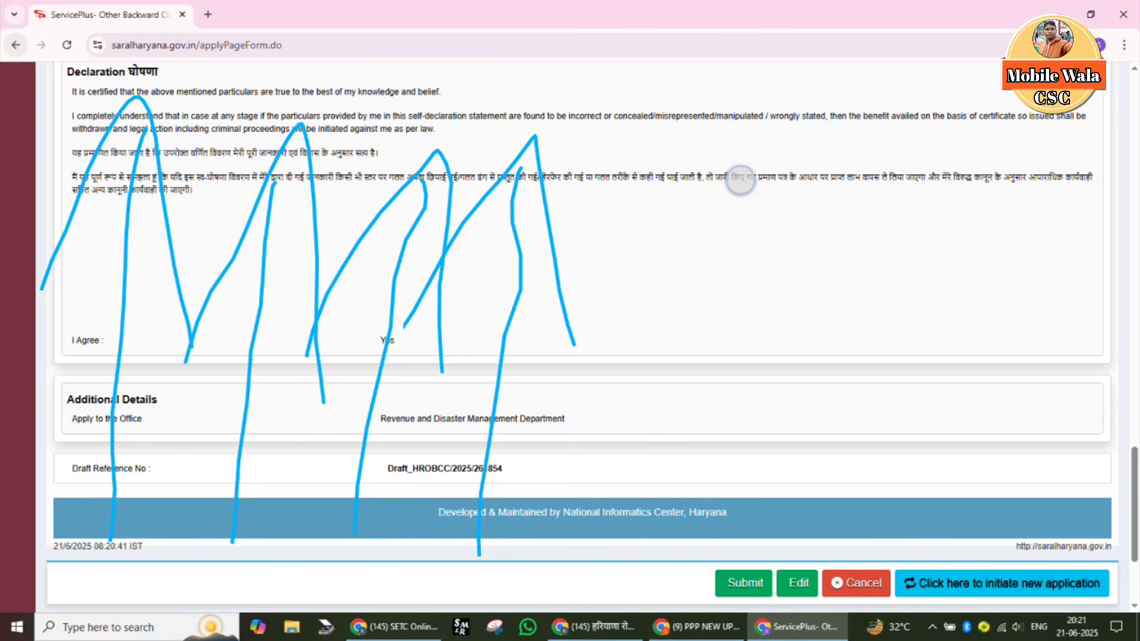
Undo all the arrow strokes drawn over the application preview.
key("ctrl+z")
key("ctrl+z")
key("ctrl+z")
key("ctrl+z")
key("ctrl+z")
key("ctrl+z")
key("ctrl+z")
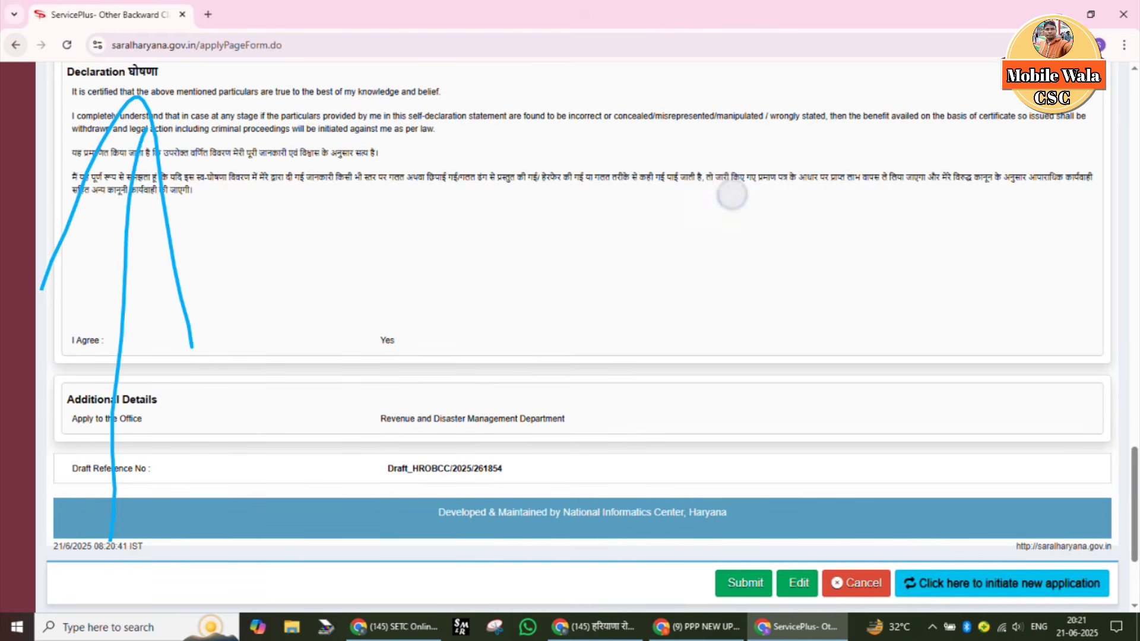
key("ctrl+z")
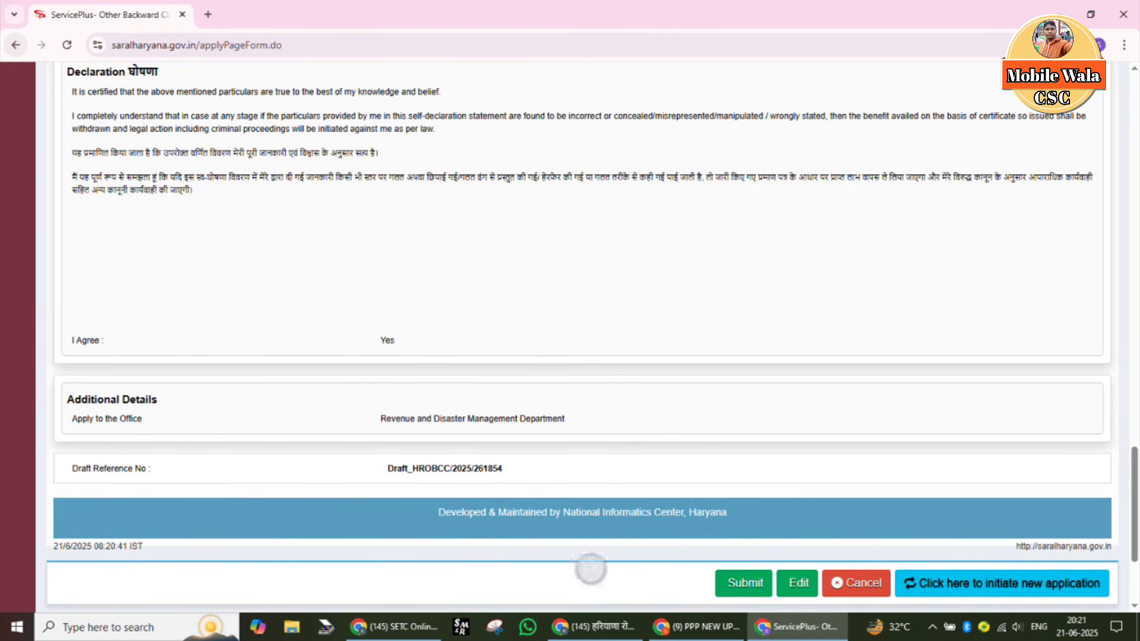
Mark the preview's Submit, Edit, Cancel and initiate new application buttons with the pen.
left_click_drag(590, 569, 830, 490)
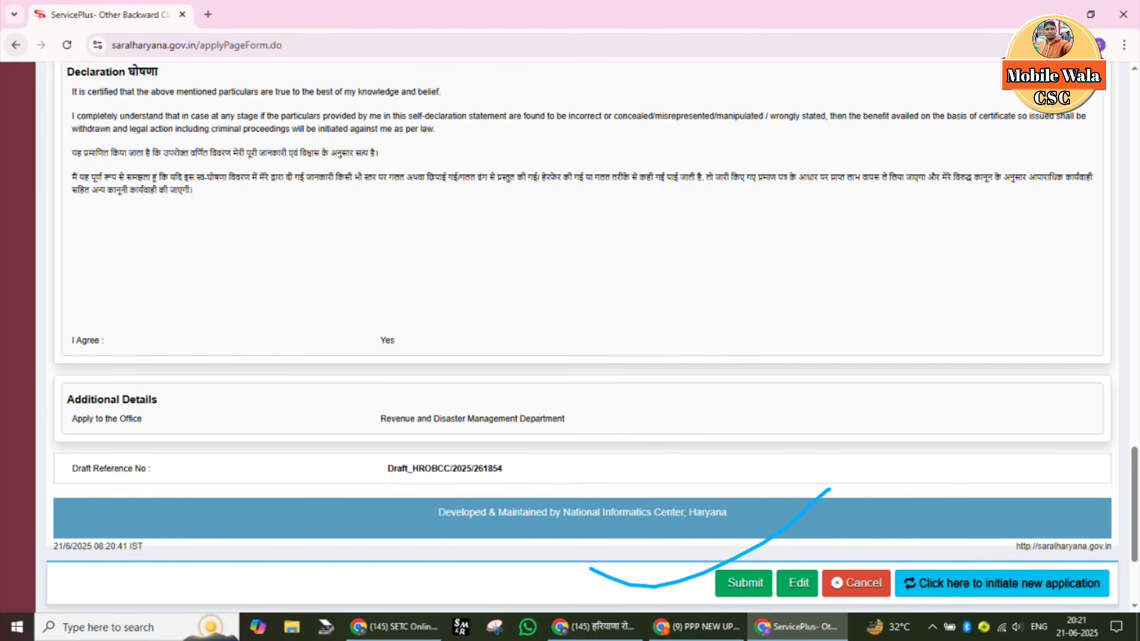
mouse_move(905, 441)
left_mouse_down()
mouse_move(814, 504)
mouse_move(791, 592)
mouse_move(868, 529)
mouse_move(836, 601)
left_mouse_up()
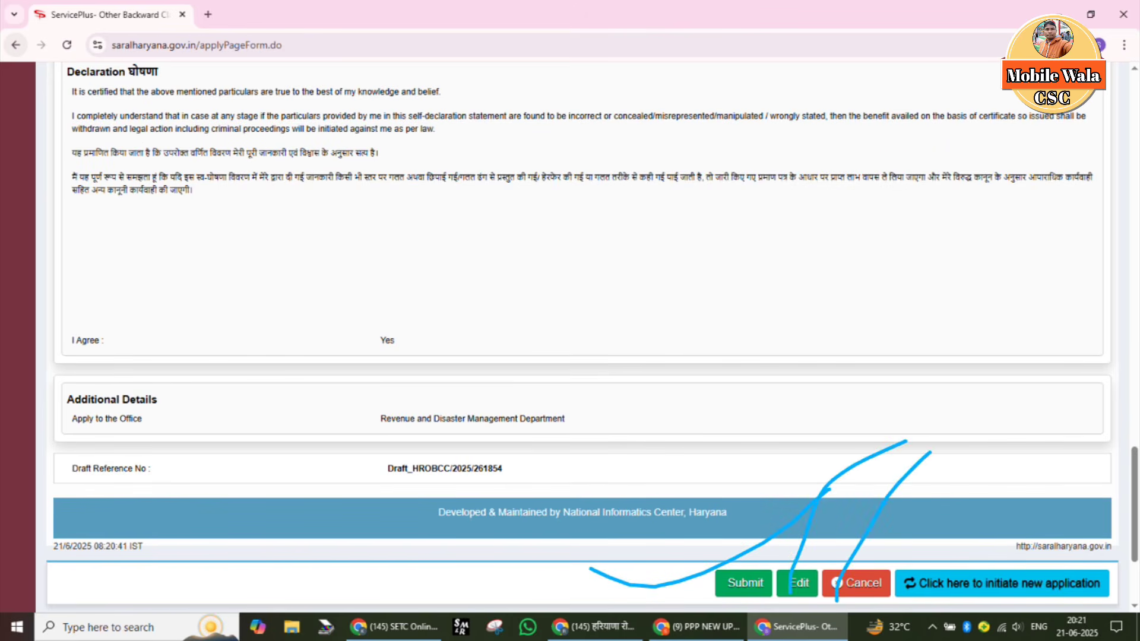
left_click_drag(964, 588, 1091, 522)
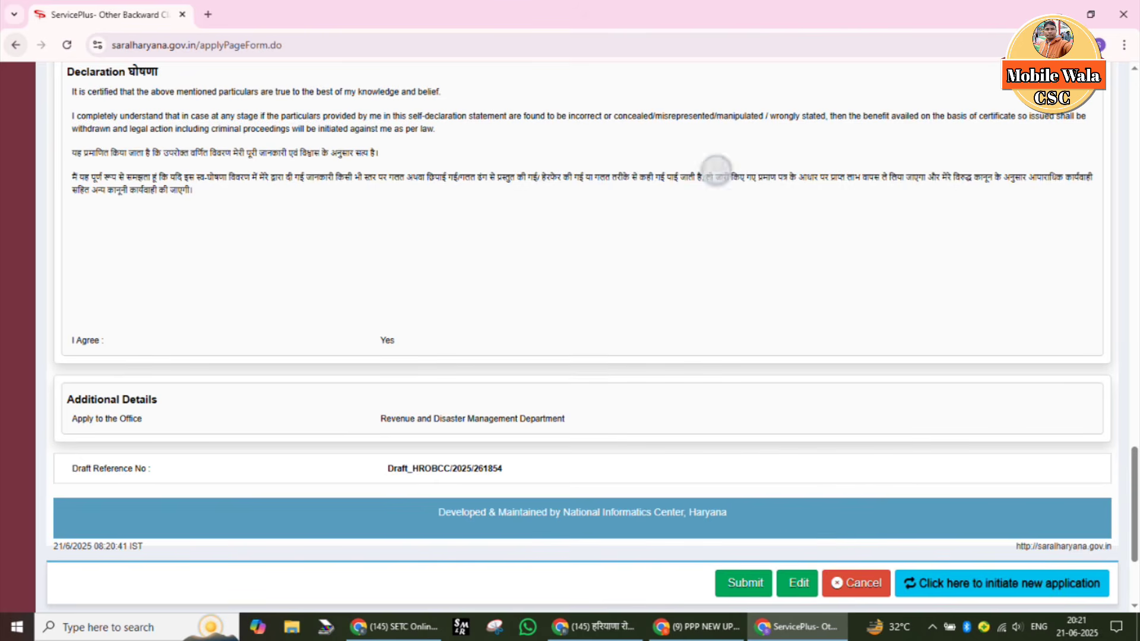
Circle and tick the Submit button below the application preview with the pen.
mouse_move(769, 546)
left_mouse_down()
mouse_move(693, 537)
mouse_move(790, 588)
mouse_move(770, 545)
left_mouse_up()
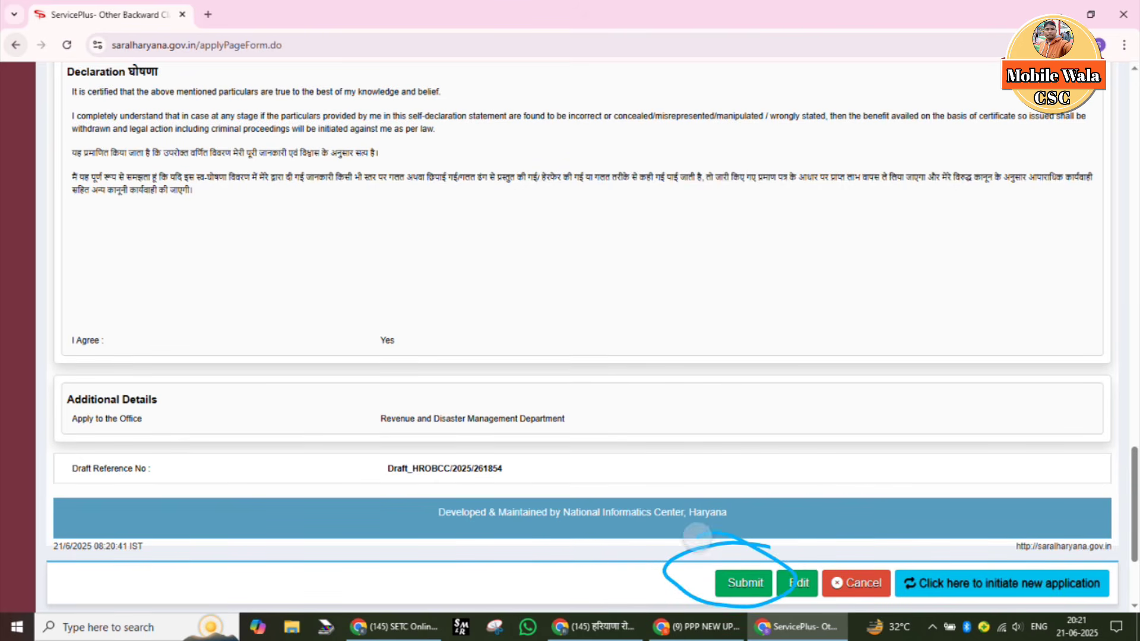
left_click_drag(607, 563, 860, 524)
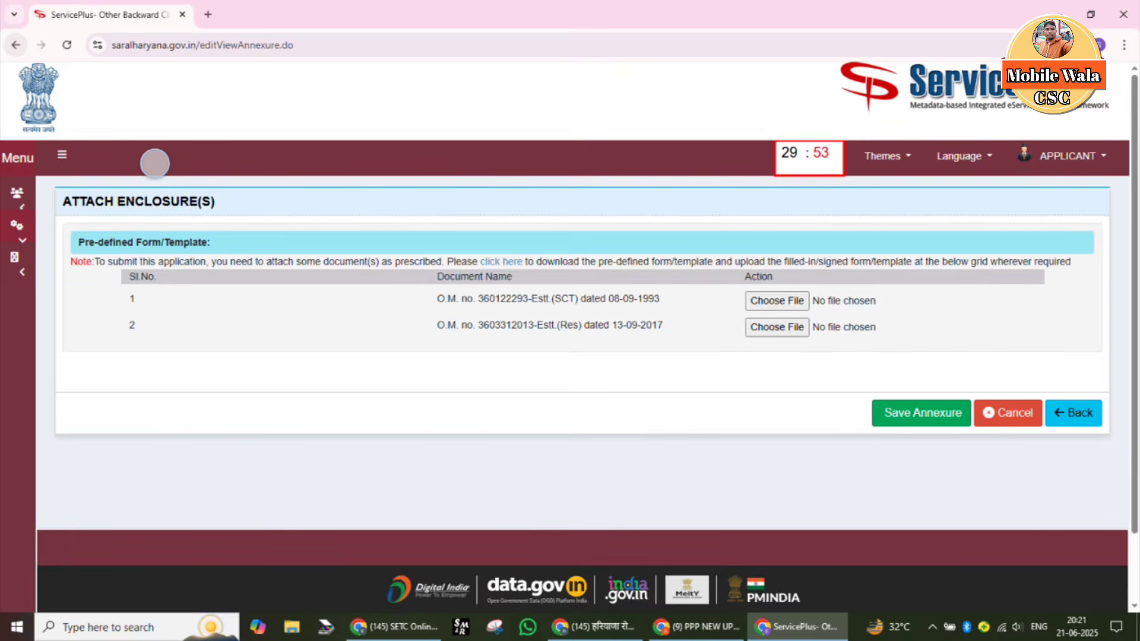
Tick the Attach Enclosure(s) heading area, both document rows and both O.M. document names with the pen.
left_click_drag(154, 163, 346, 127)
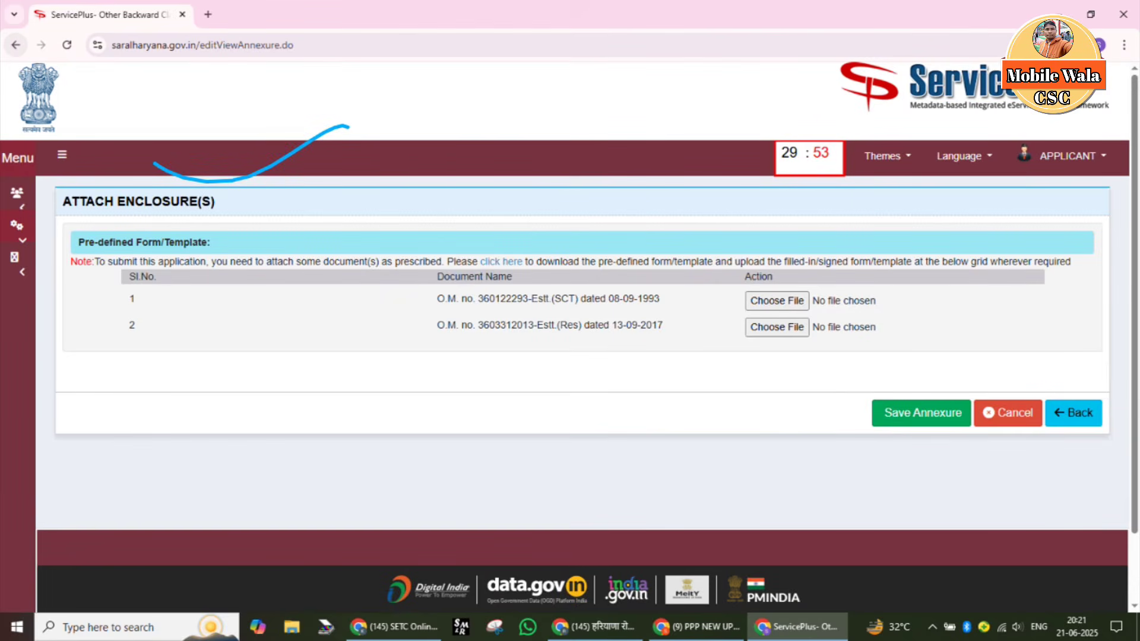
left_click_drag(186, 289, 378, 220)
left_click_drag(149, 344, 361, 297)
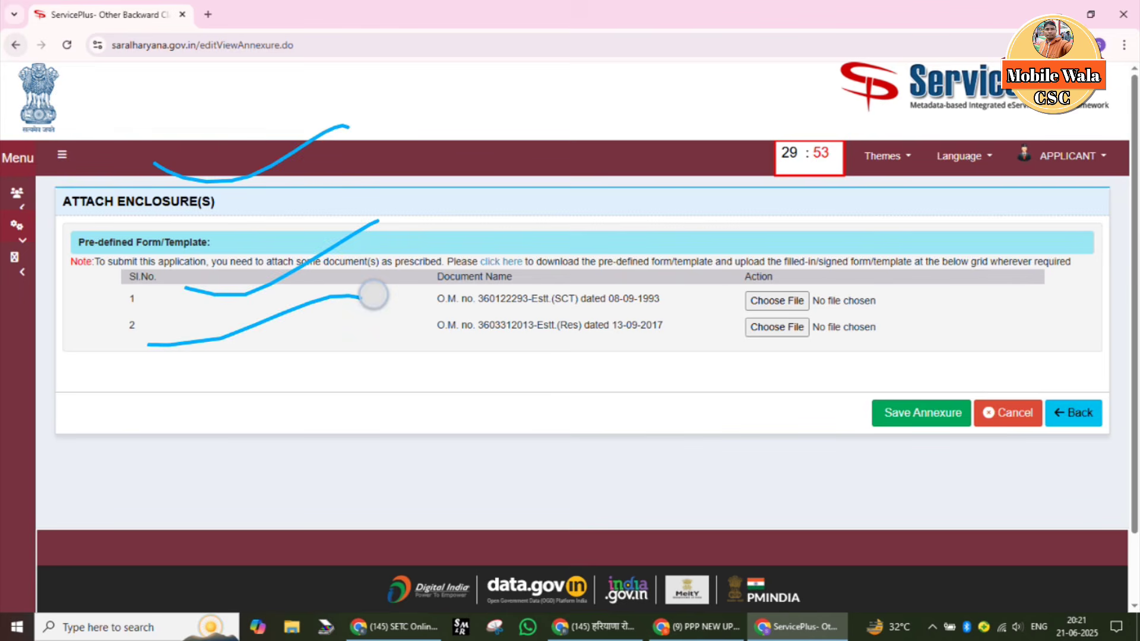
left_click_drag(373, 295, 586, 241)
left_click_drag(425, 349, 614, 300)
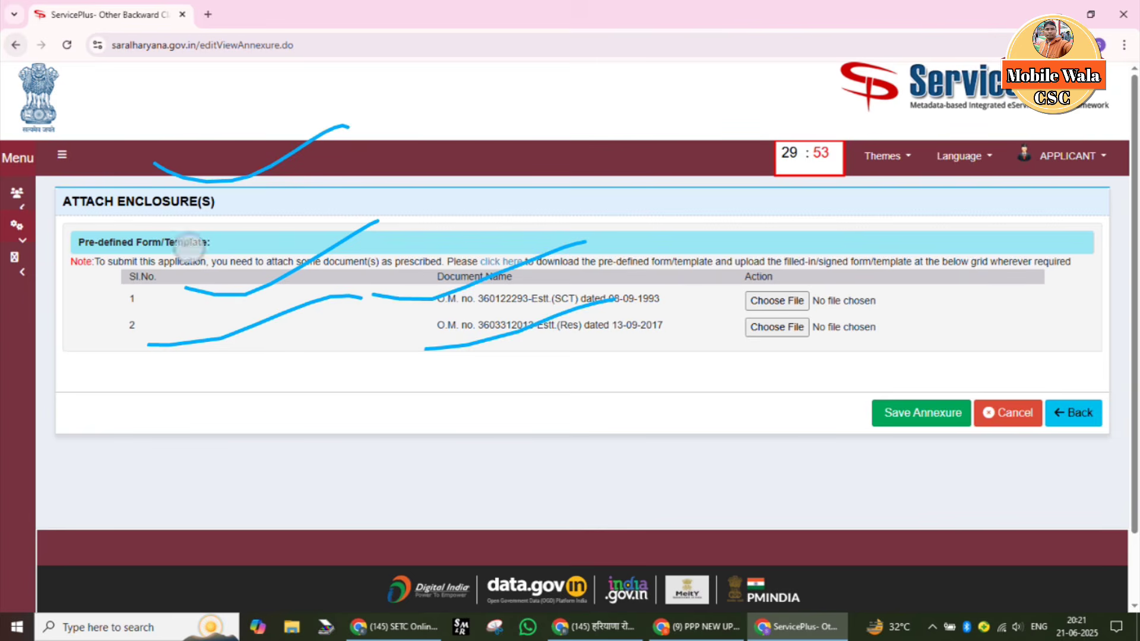
Draw two large crosses over the enclosure table, one across the serial numbers and one across the document names.
left_click_drag(187, 246, 407, 394)
left_click_drag(365, 224, 263, 455)
left_click_drag(467, 215, 675, 429)
left_click_drag(575, 209, 479, 485)
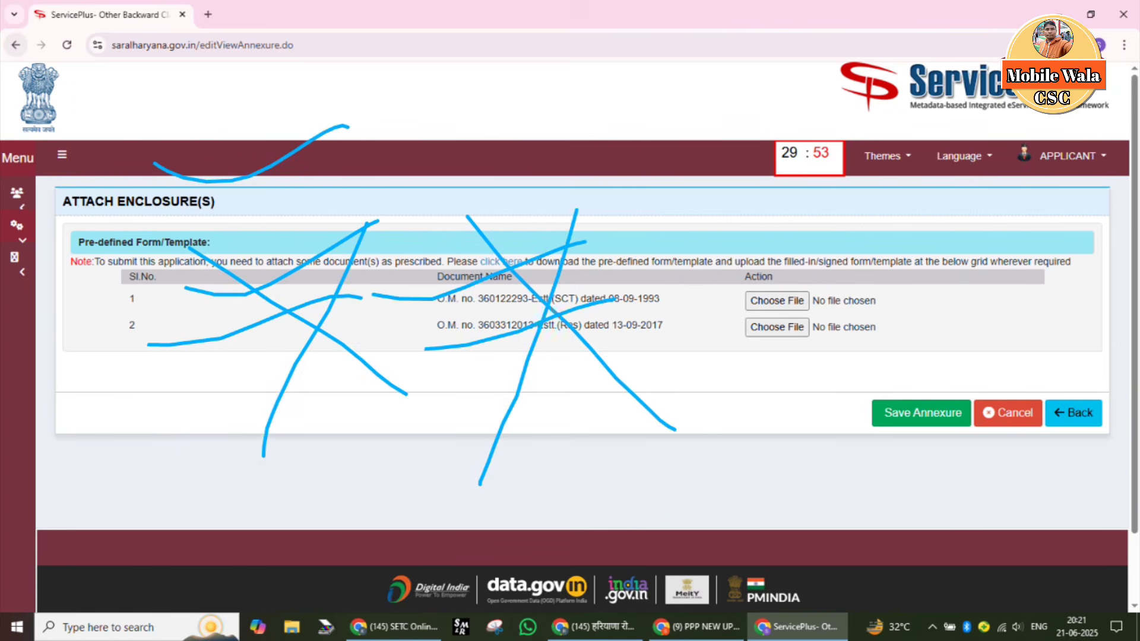
Tick and strike through both Choose File options and circle the Save Annexure button with the pen.
left_click_drag(621, 313, 873, 252)
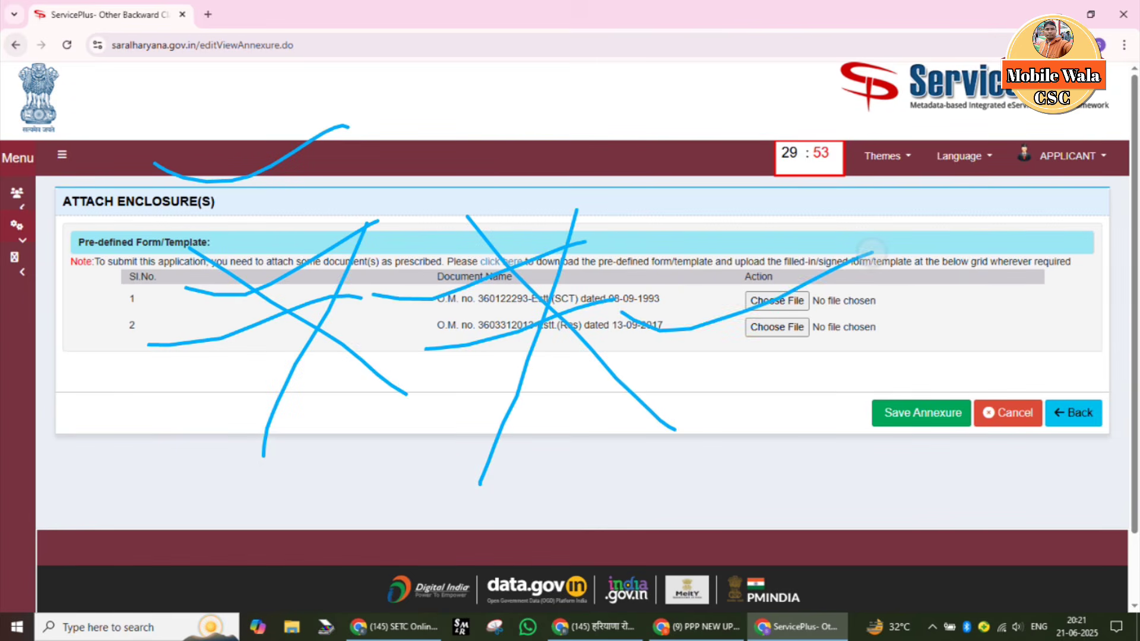
left_click_drag(669, 356, 938, 313)
mouse_move(653, 252)
left_mouse_down()
mouse_move(968, 368)
mouse_move(843, 382)
mouse_move(985, 386)
mouse_move(878, 353)
left_mouse_up()
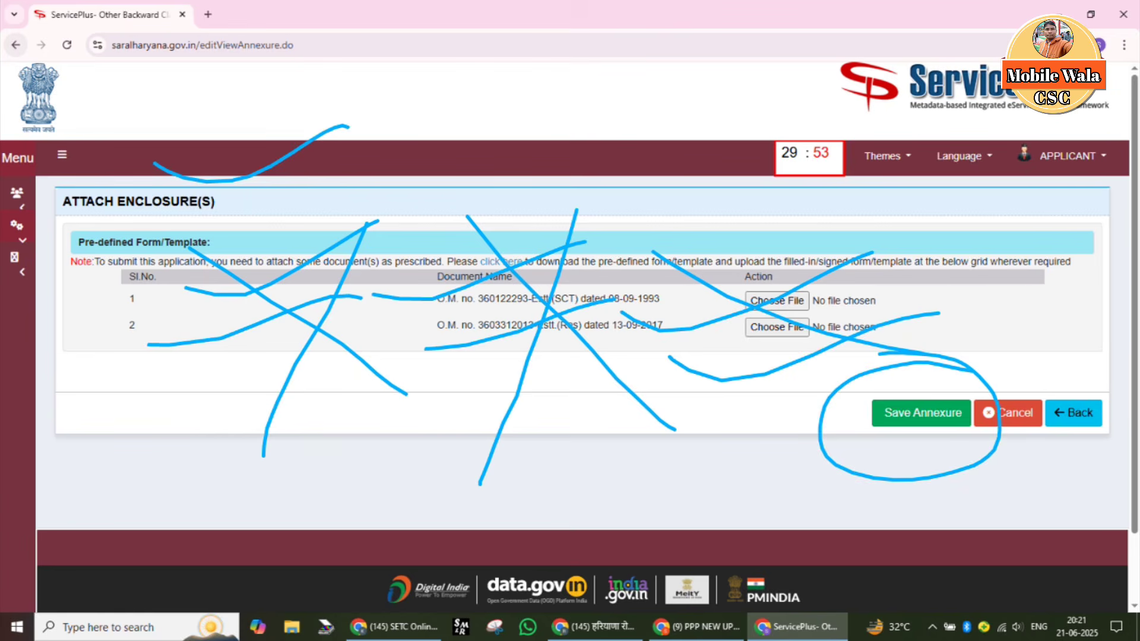
Strike a tick across the Save Annexure button with the pen.
mouse_move(741, 427)
left_mouse_down()
mouse_move(867, 435)
mouse_move(1017, 343)
left_mouse_up()
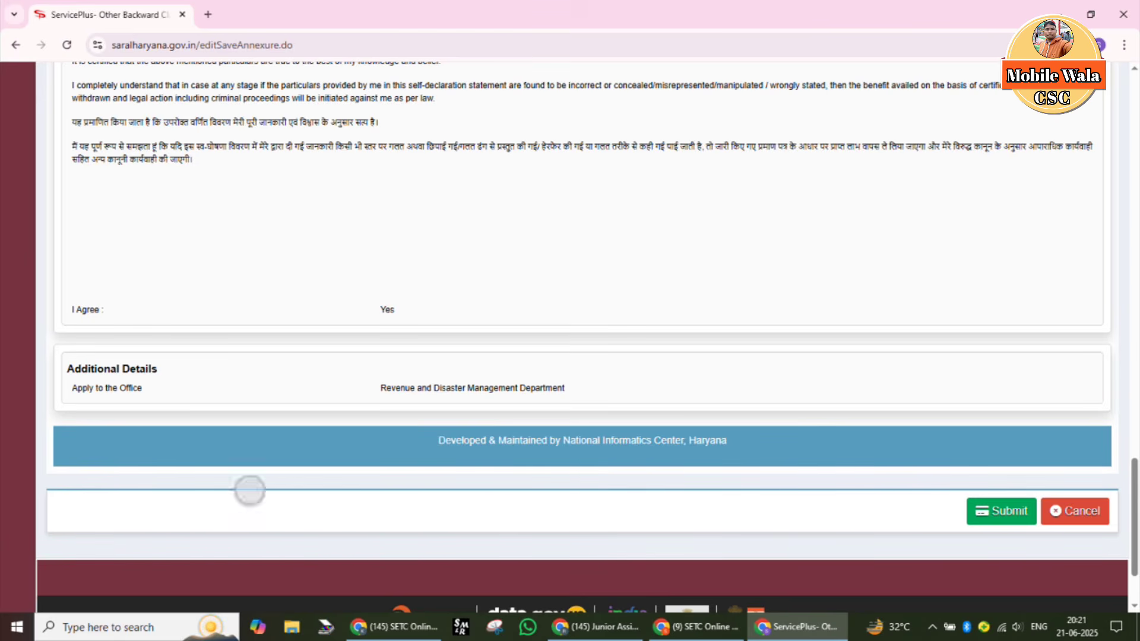
Draw three large upward arrows over the lower part of the application preview with the pen.
mouse_move(248, 489)
left_mouse_down()
mouse_move(241, 219)
mouse_move(304, 393)
left_mouse_up()
left_click_drag(385, 519, 412, 203)
left_click_drag(339, 324, 446, 366)
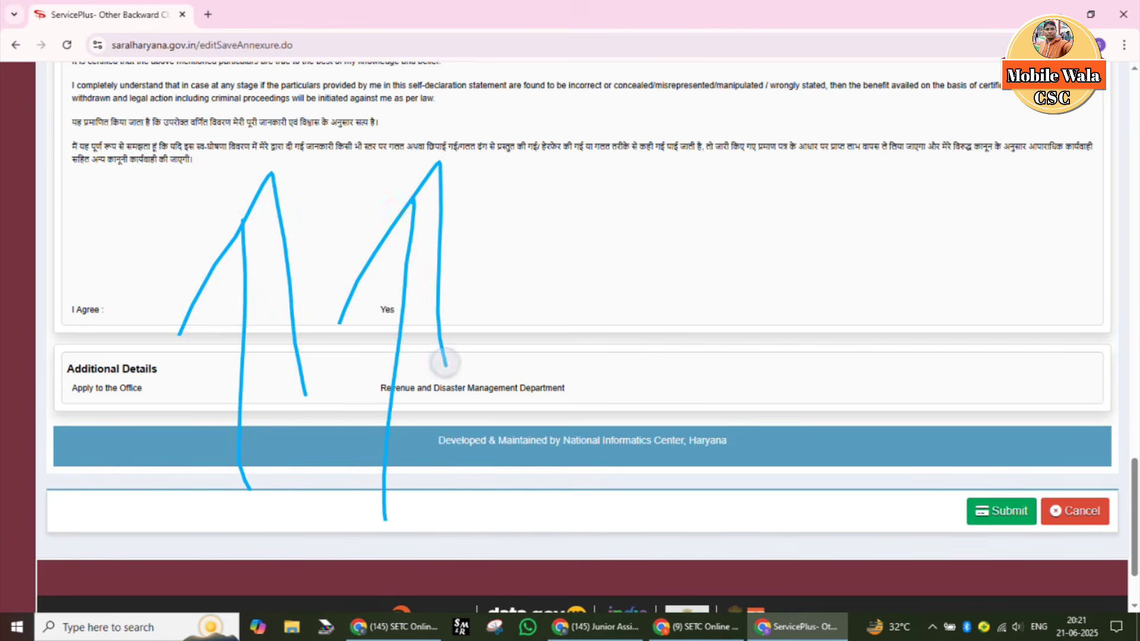
left_click_drag(517, 513, 541, 205)
left_click_drag(461, 322, 556, 337)
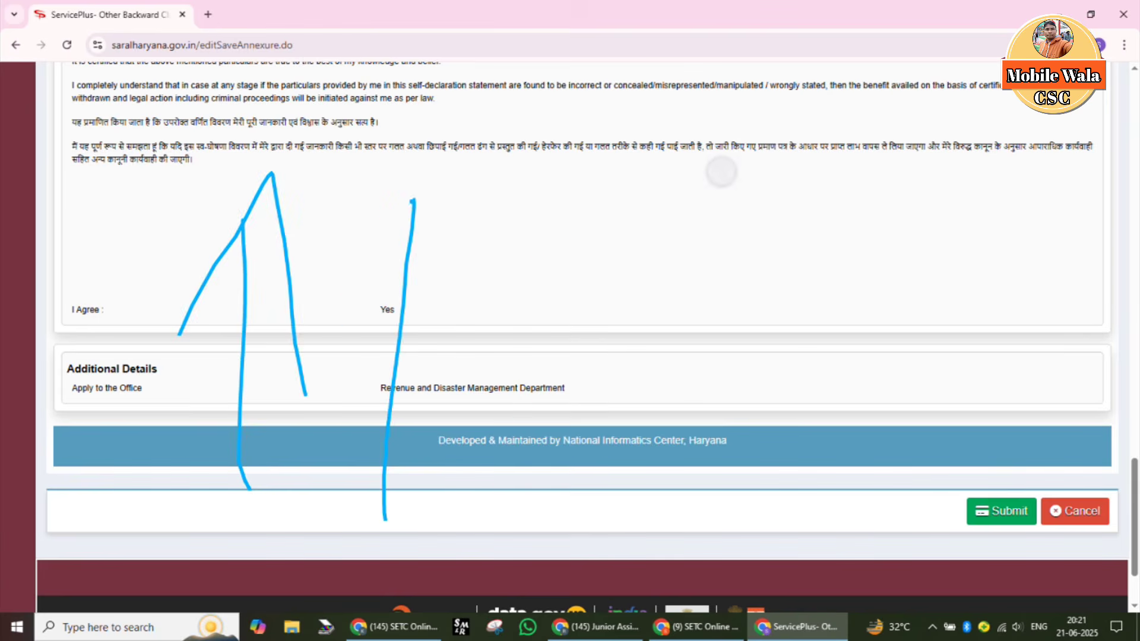
Draw a large downward arrow over the end of the preview, then circle and repeatedly tick the Submit button with the pen.
left_click_drag(427, 136, 392, 465)
left_click_drag(338, 221, 484, 324)
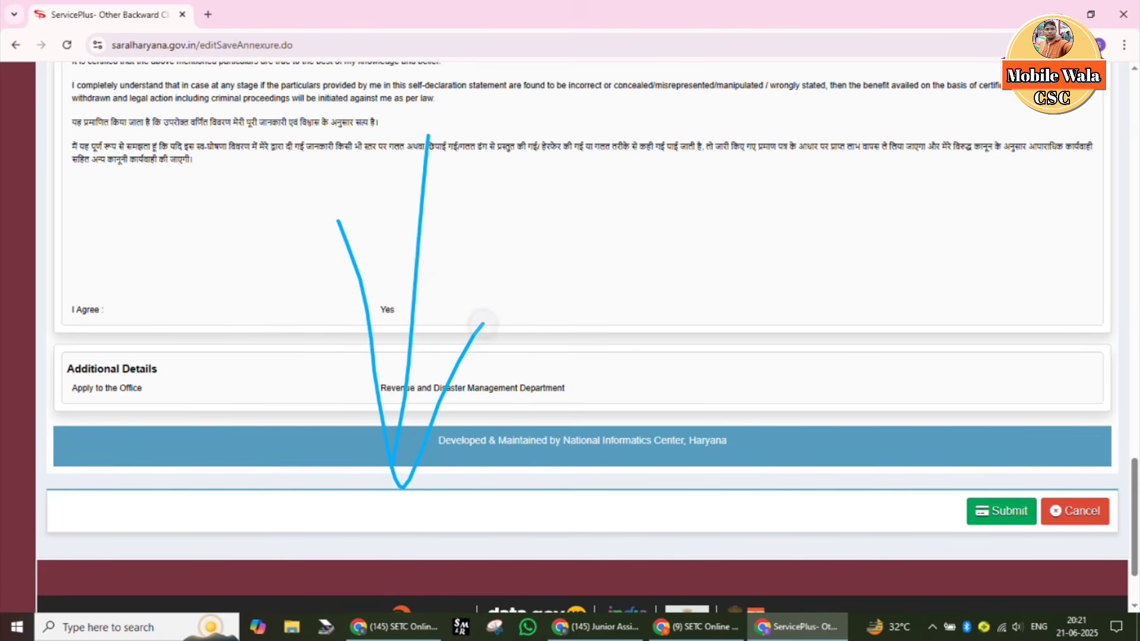
mouse_move(1040, 458)
left_mouse_down()
mouse_move(962, 463)
mouse_move(1073, 517)
mouse_move(949, 469)
left_mouse_up()
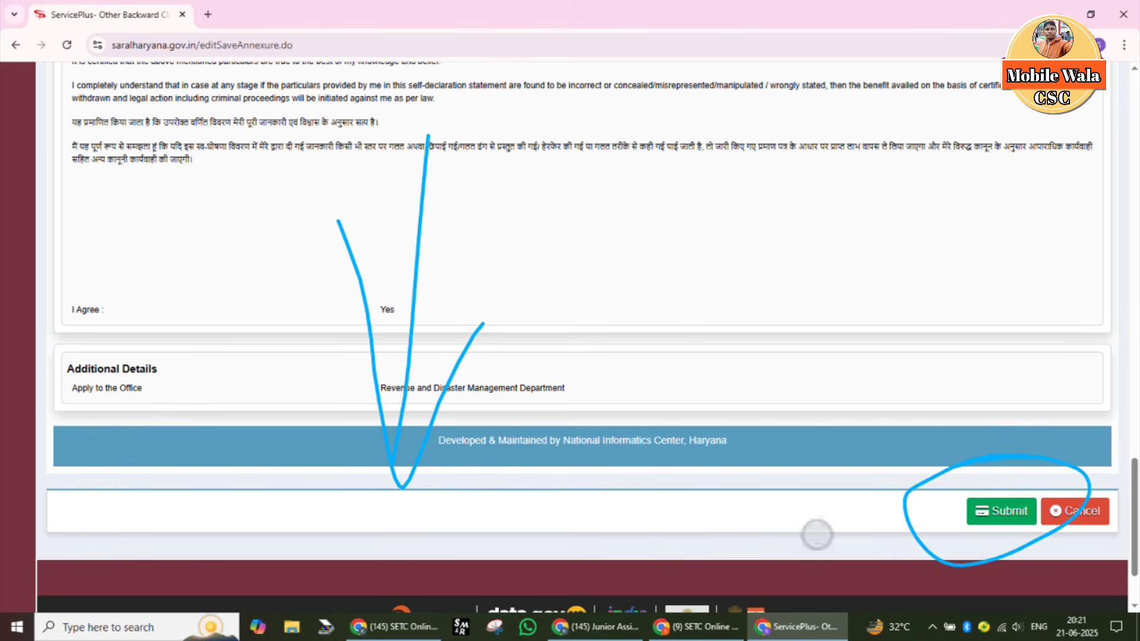
left_click_drag(817, 535, 1046, 451)
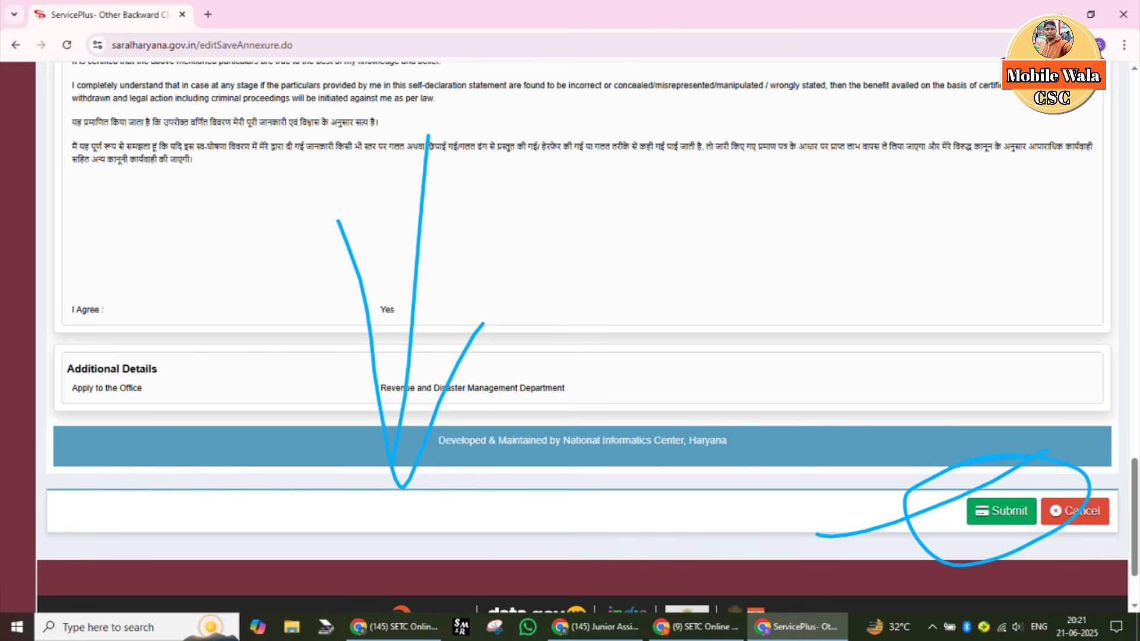
left_click_drag(896, 527, 1024, 479)
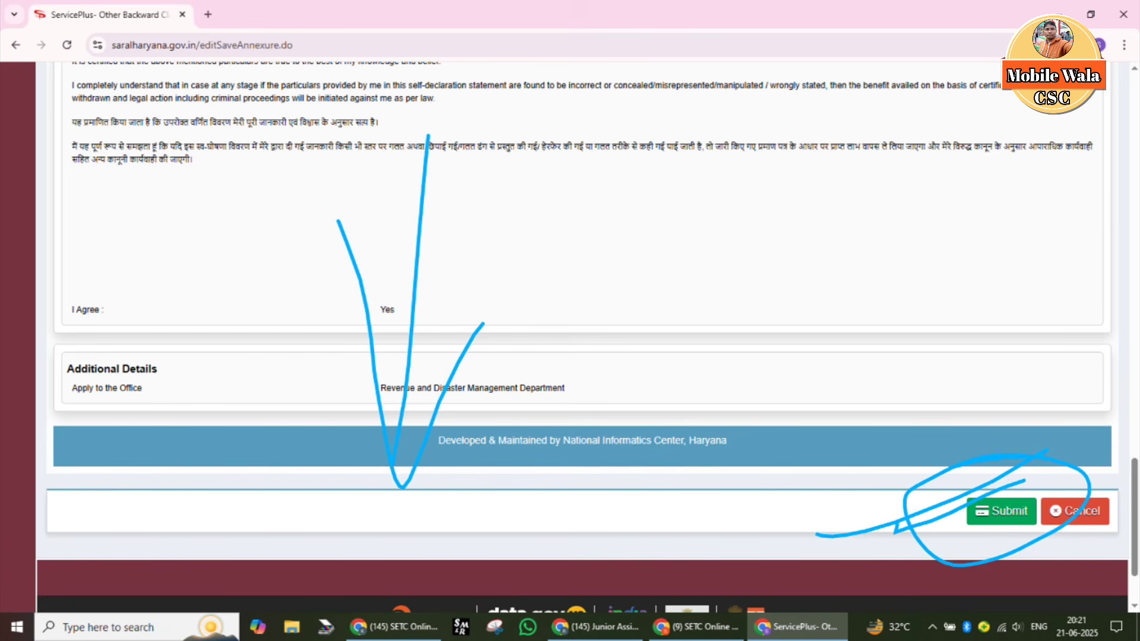
left_click_drag(885, 550, 1046, 450)
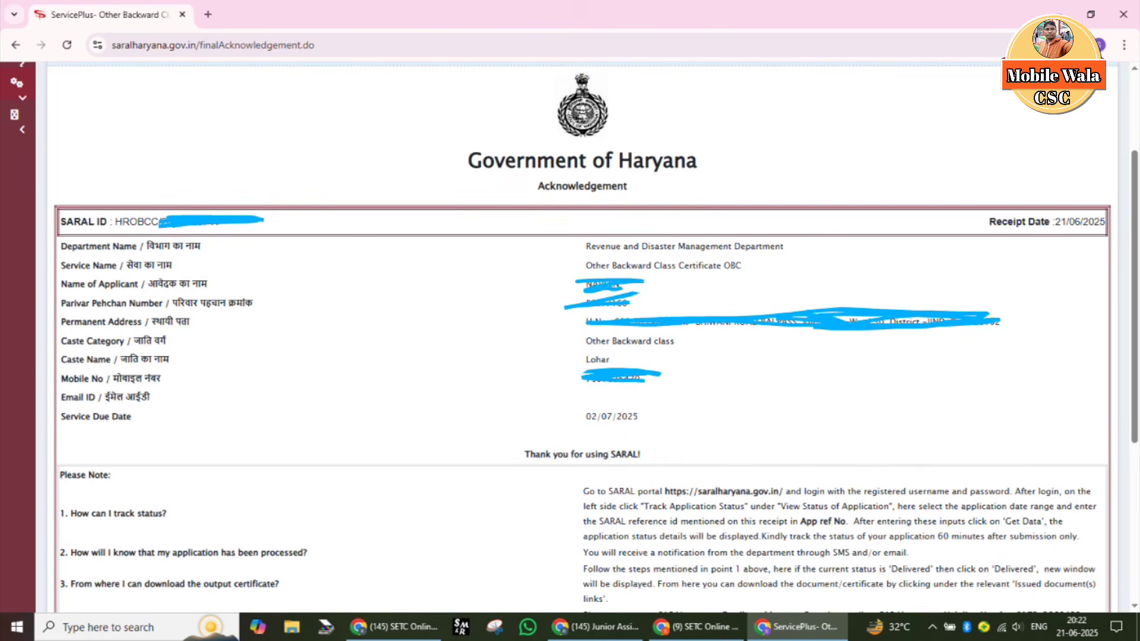
Tick the Government of Haryana and Acknowledgement headings, the SARAL ID and the Receipt Date on the receipt with the pen.
left_click_drag(365, 141, 611, 107)
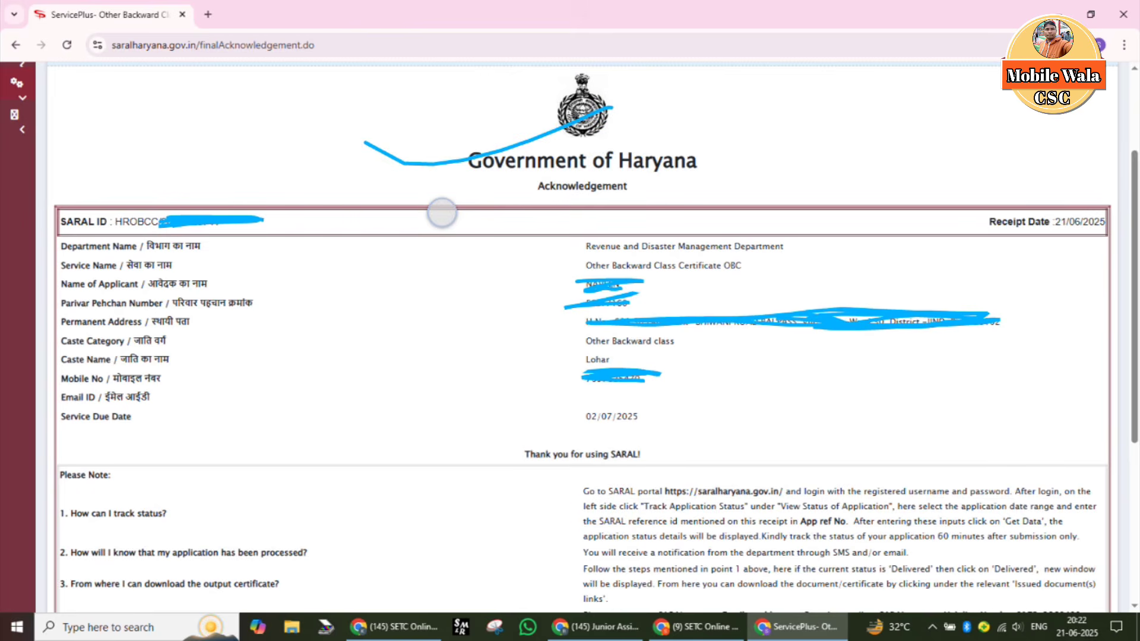
left_click_drag(443, 212, 611, 145)
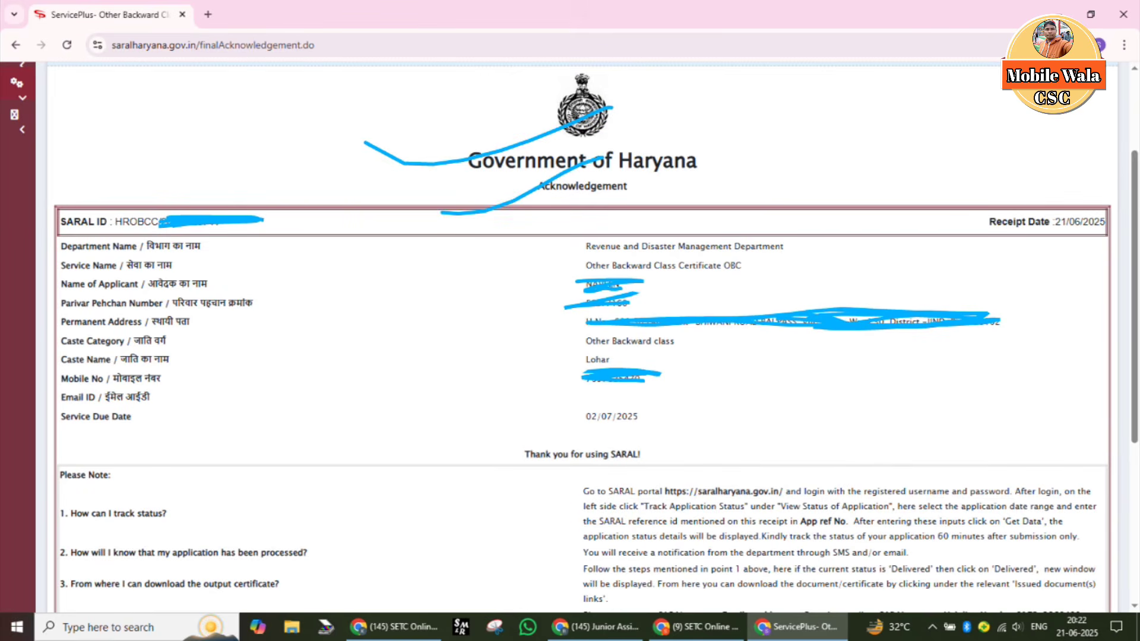
left_click_drag(3, 268, 210, 144)
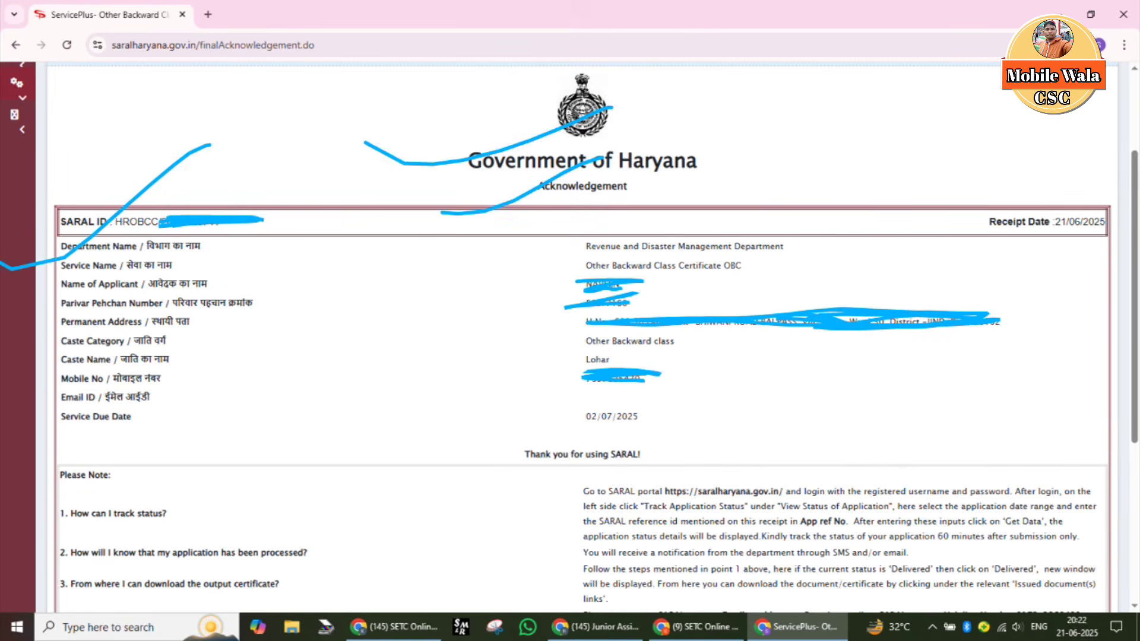
left_click_drag(931, 235, 1095, 185)
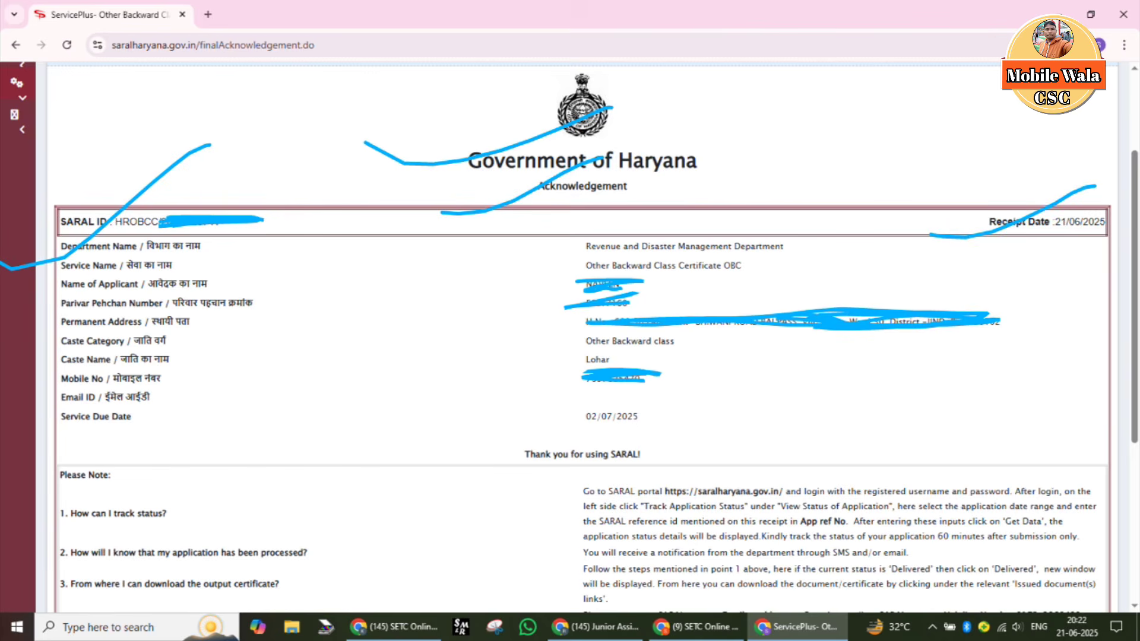
Tick the Department Name, Service Name, Permanent Address, Caste Category and Caste Name rows of the acknowledgement with the pen.
left_click_drag(229, 245, 364, 183)
left_click_drag(244, 267, 393, 224)
left_click_drag(247, 316, 410, 261)
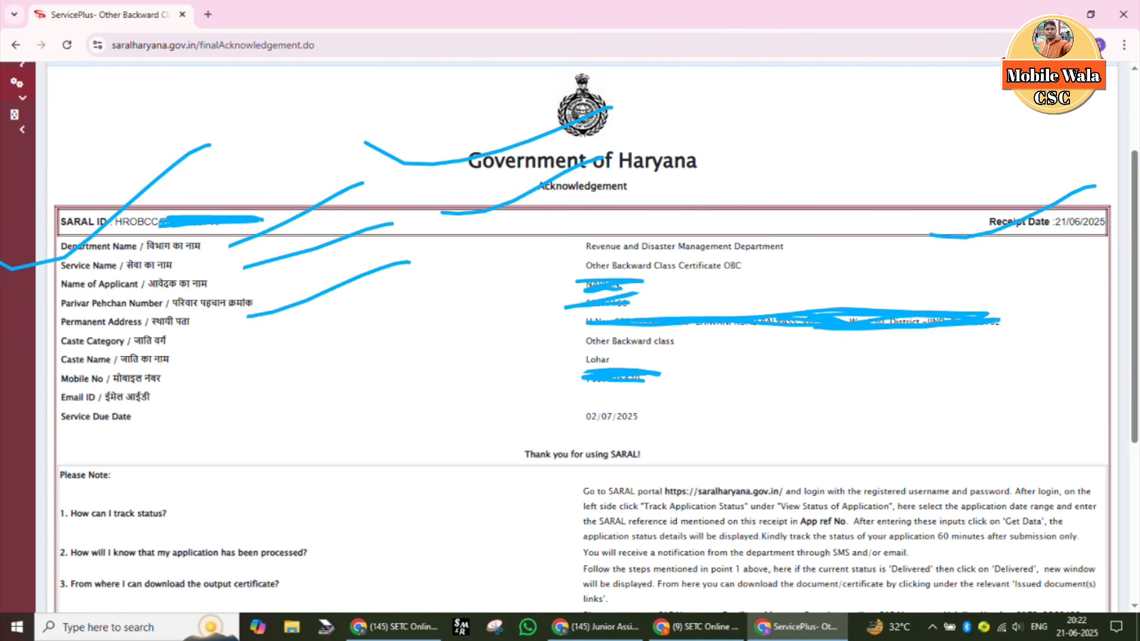
left_click_drag(231, 337, 368, 289)
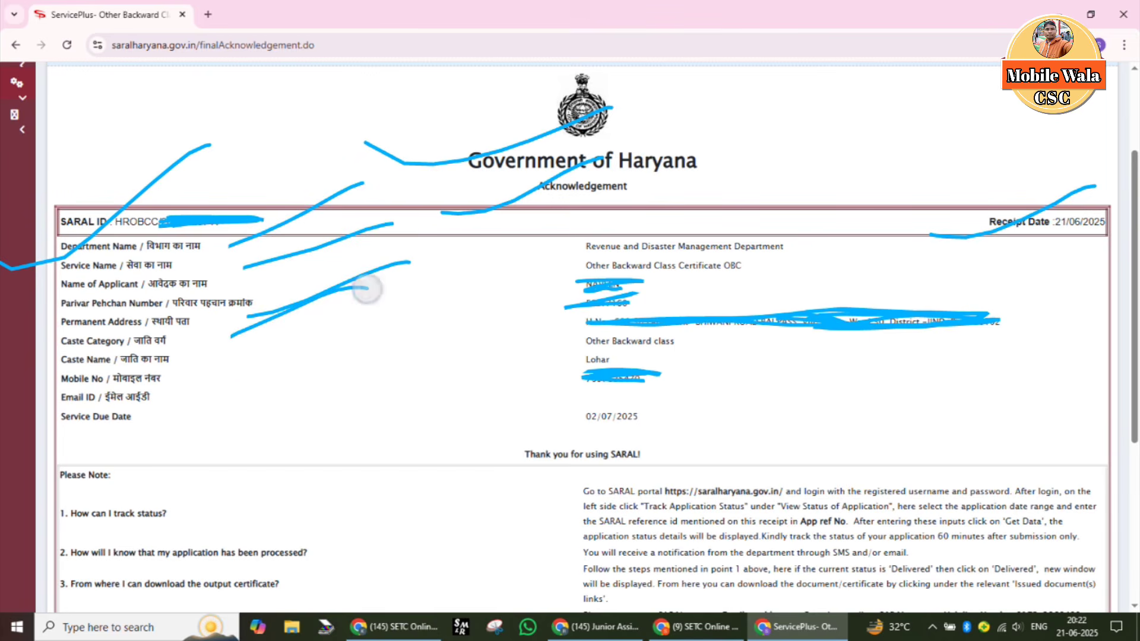
left_click_drag(236, 363, 334, 328)
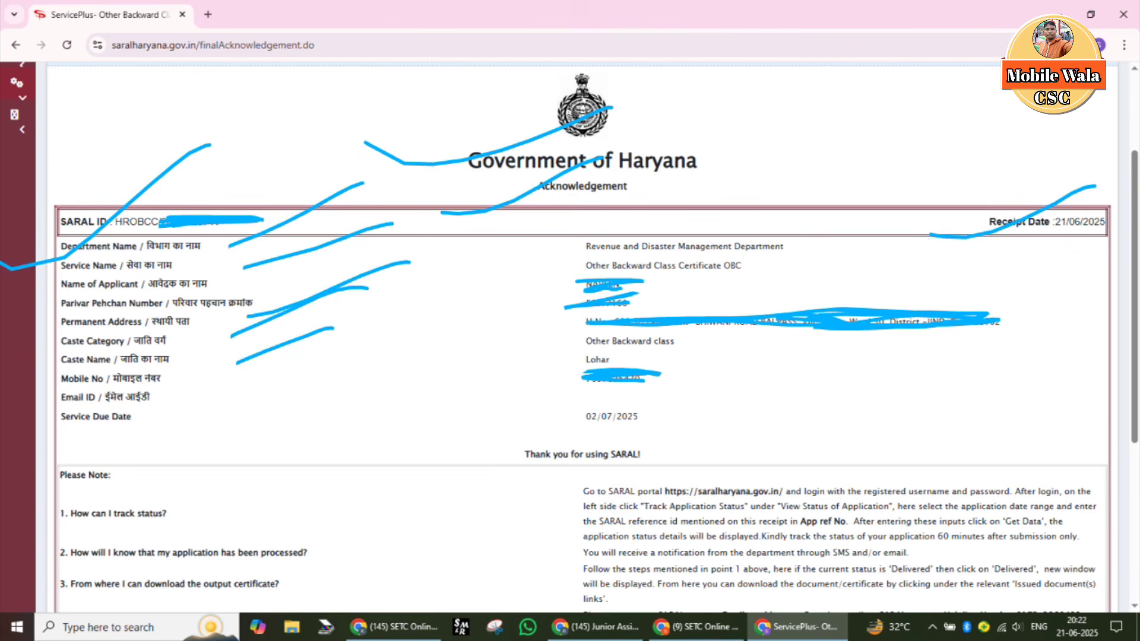
Tick the Mobile No row, handwrite a large underlined note across the acknowledgement and add a second tick at the SARAL ID.
left_click_drag(204, 383, 365, 342)
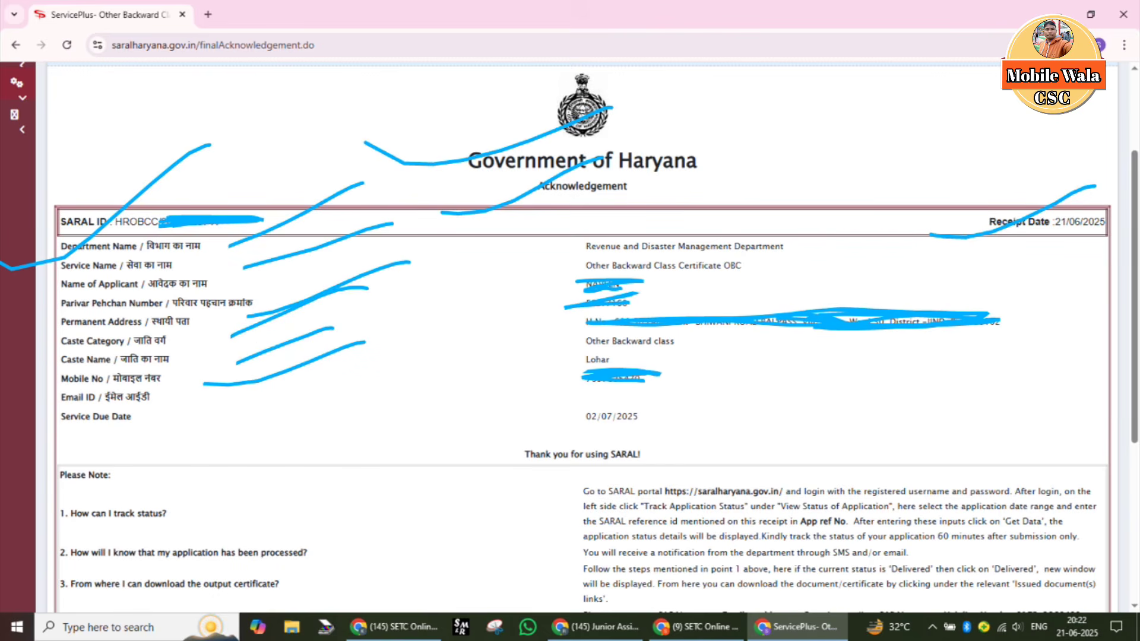
mouse_move(160, 472)
left_mouse_down()
mouse_move(166, 516)
mouse_move(261, 550)
left_mouse_up()
mouse_move(292, 453)
left_mouse_down()
mouse_move(330, 522)
mouse_move(422, 535)
left_mouse_up()
left_click_drag(515, 399, 515, 472)
left_click_drag(514, 446, 529, 538)
left_click_drag(475, 283, 526, 386)
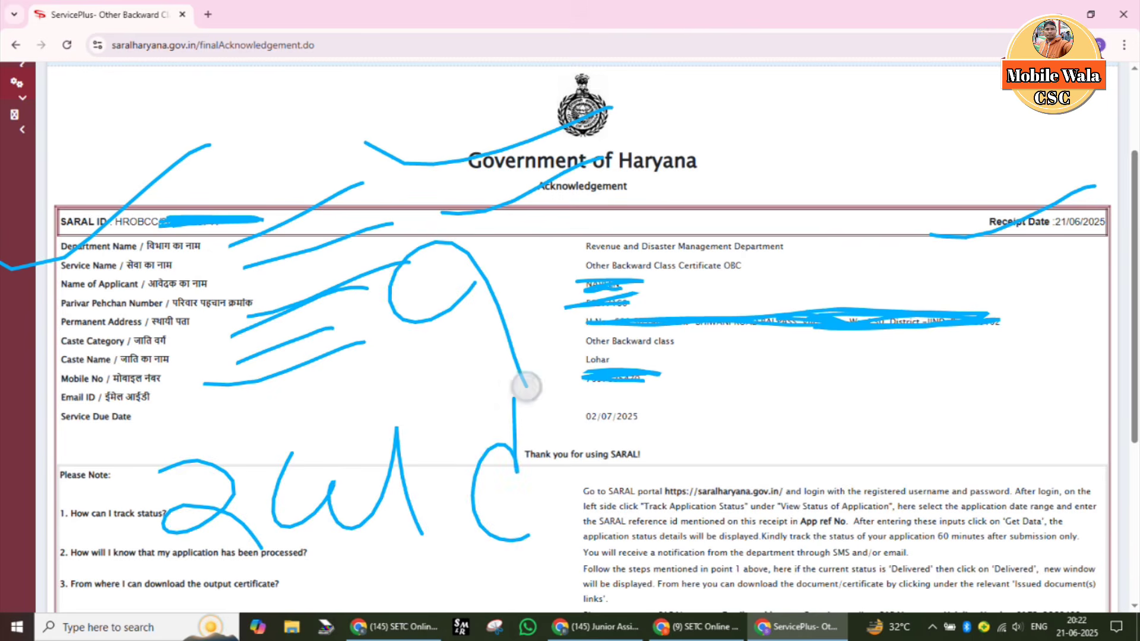
left_click_drag(254, 445, 546, 369)
left_click(351, 387)
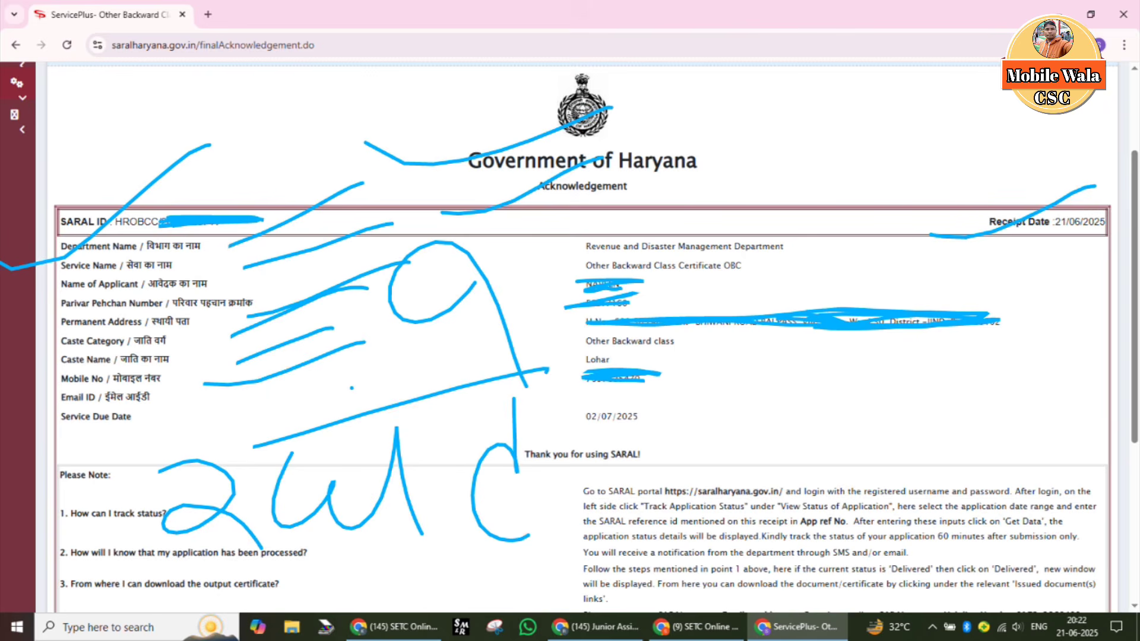
left_click_drag(81, 258, 261, 147)
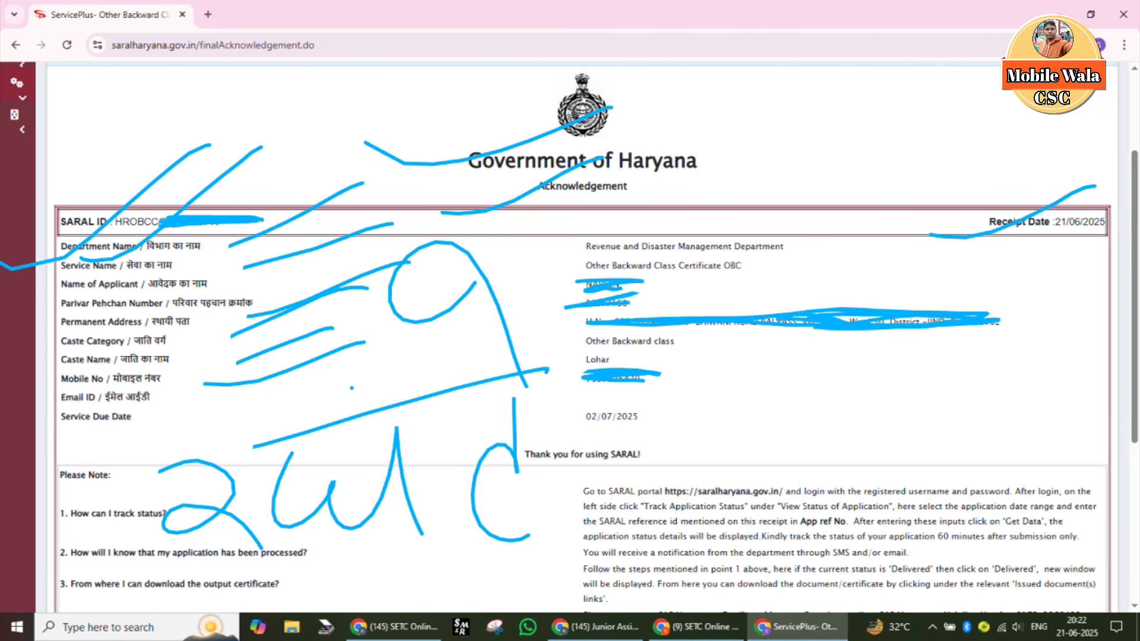
Undo the handwritten note, its underline, the second SARAL ID tick and the Mobile No tick.
key("ctrl+z")
key("ctrl+z")
key("ctrl+z")
key("ctrl+z")
key("ctrl+z")
key("ctrl+z")
key("ctrl+z")
key("ctrl+z")
key("ctrl+z")
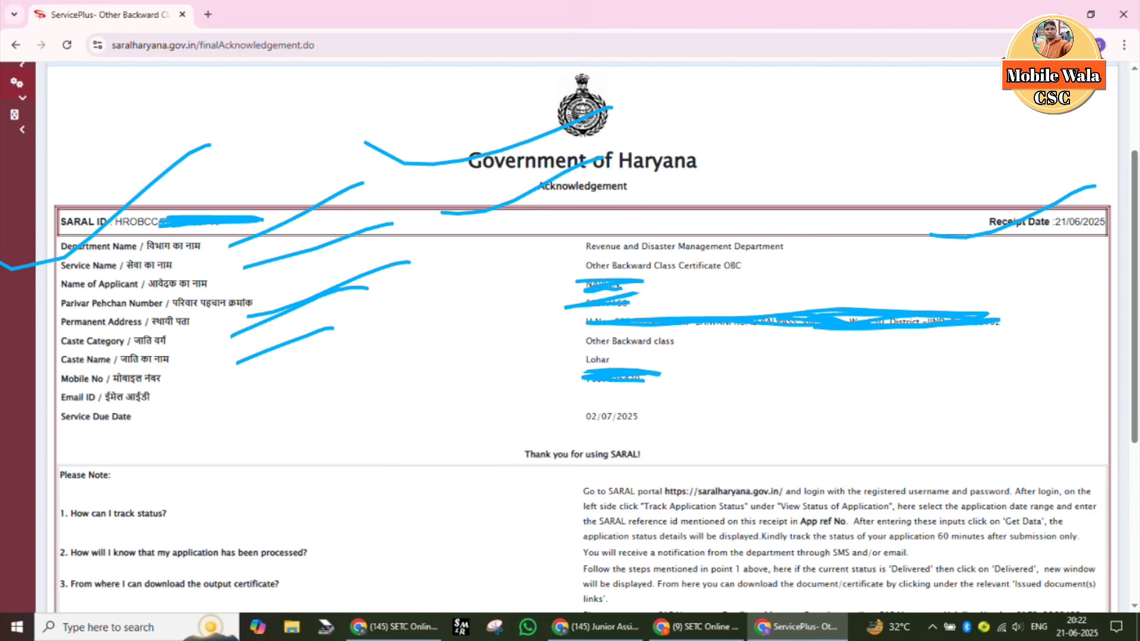
Circle the Service Due Date label, tick the Receipt Date again, and circle and tick the due date 02/07/2025 with the pen.
mouse_move(193, 412)
left_mouse_down()
mouse_move(160, 399)
mouse_move(51, 445)
mouse_move(101, 404)
left_mouse_up()
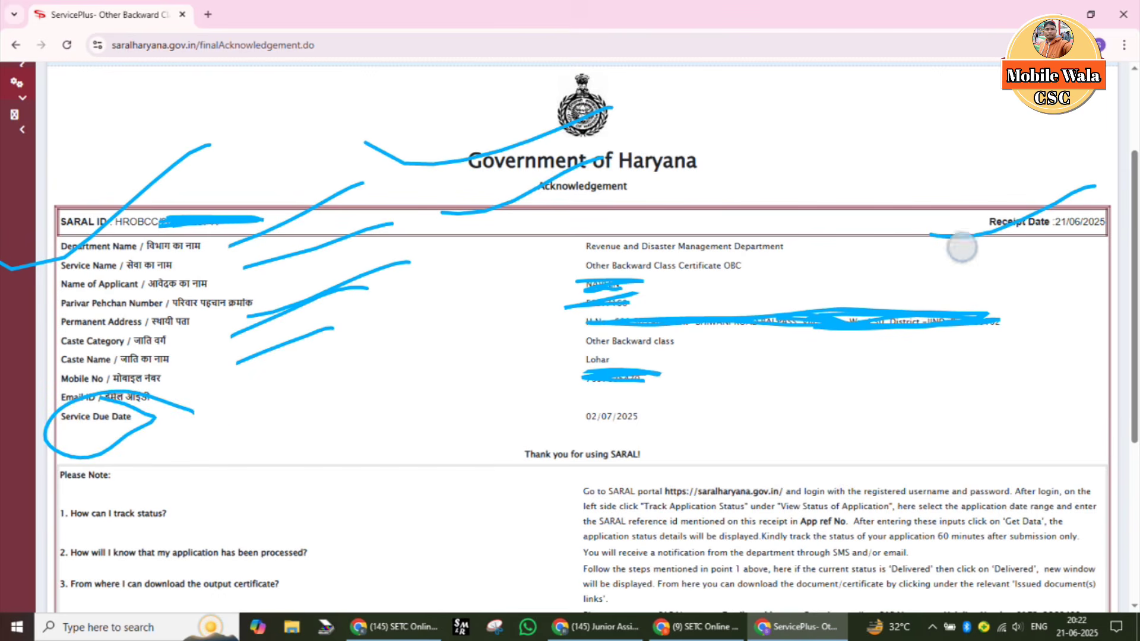
left_click_drag(961, 247, 1094, 233)
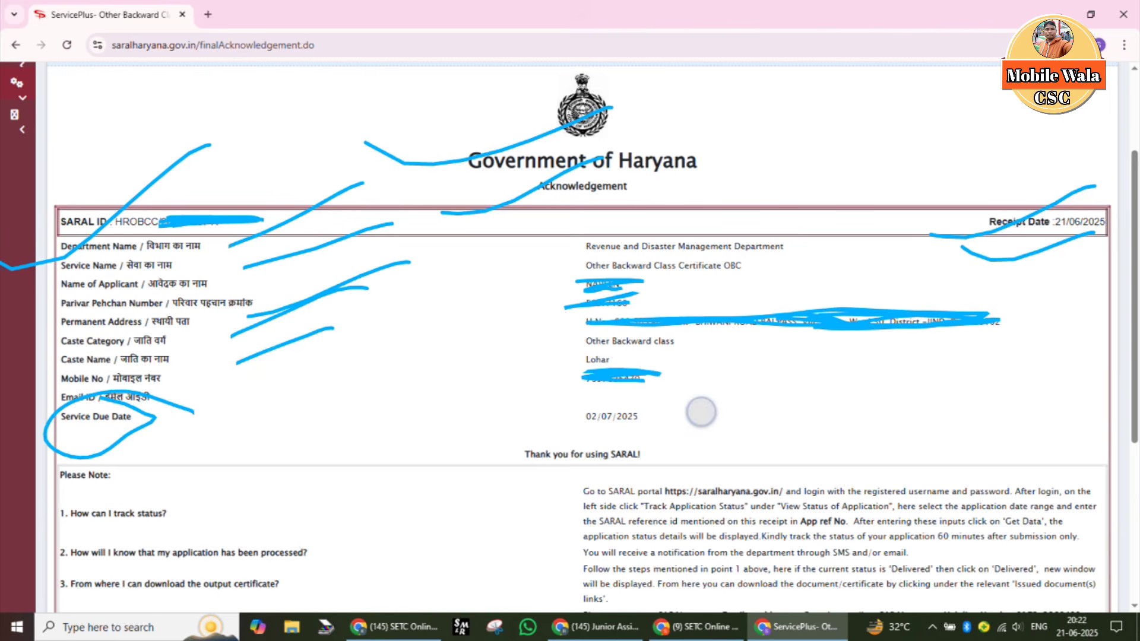
mouse_move(703, 411)
left_mouse_down()
mouse_move(644, 400)
mouse_move(731, 423)
mouse_move(588, 392)
left_mouse_up()
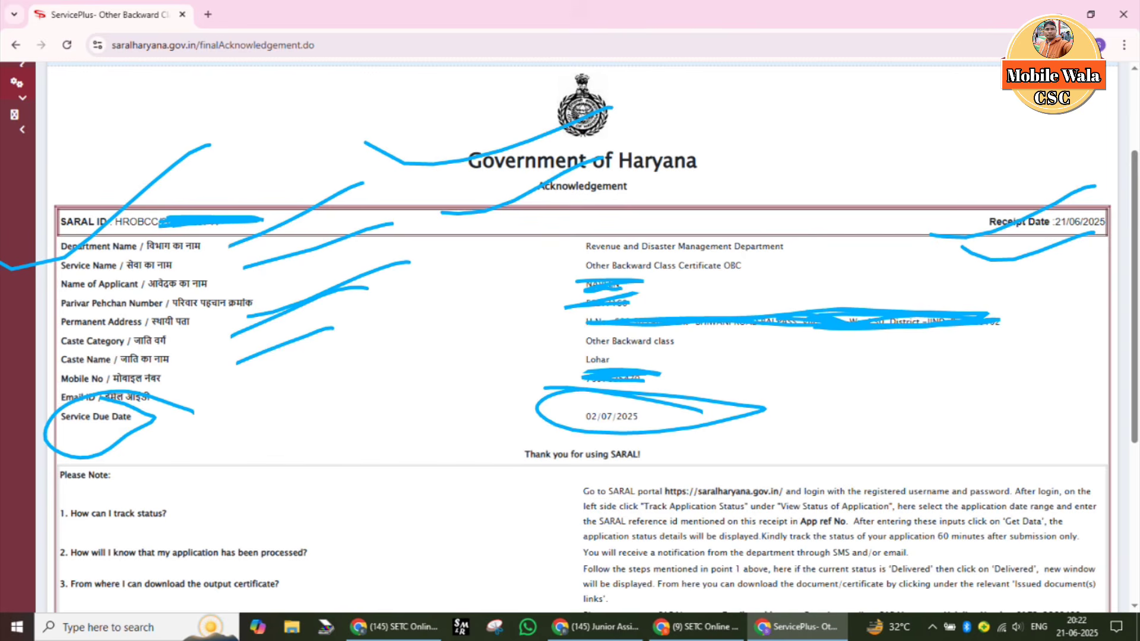
left_click_drag(472, 433, 729, 369)
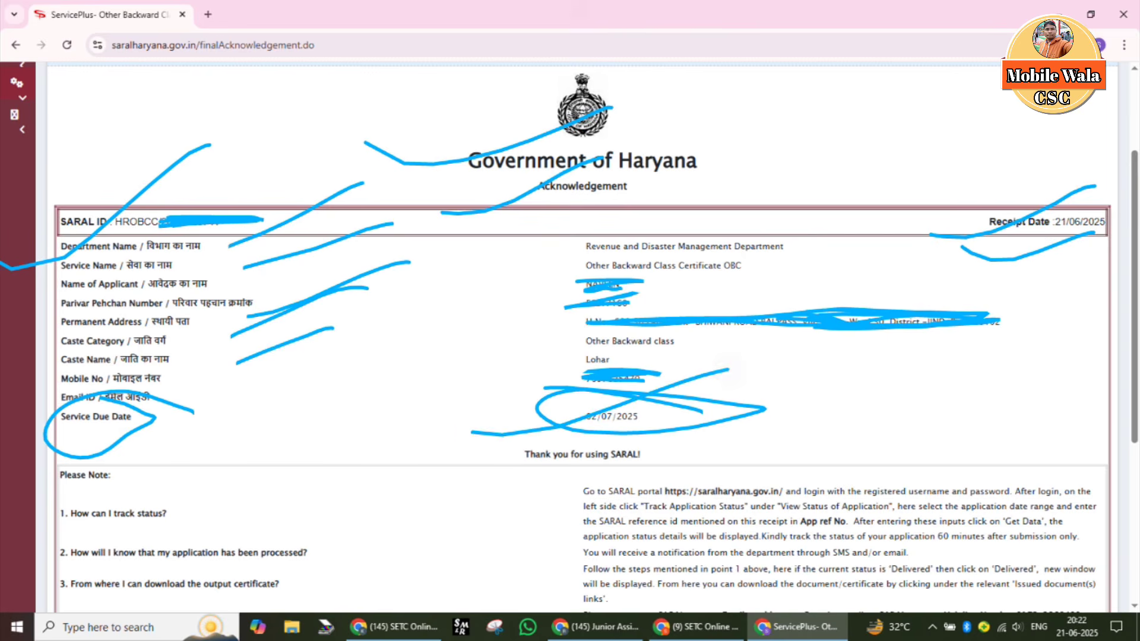
left_click_drag(523, 473, 760, 378)
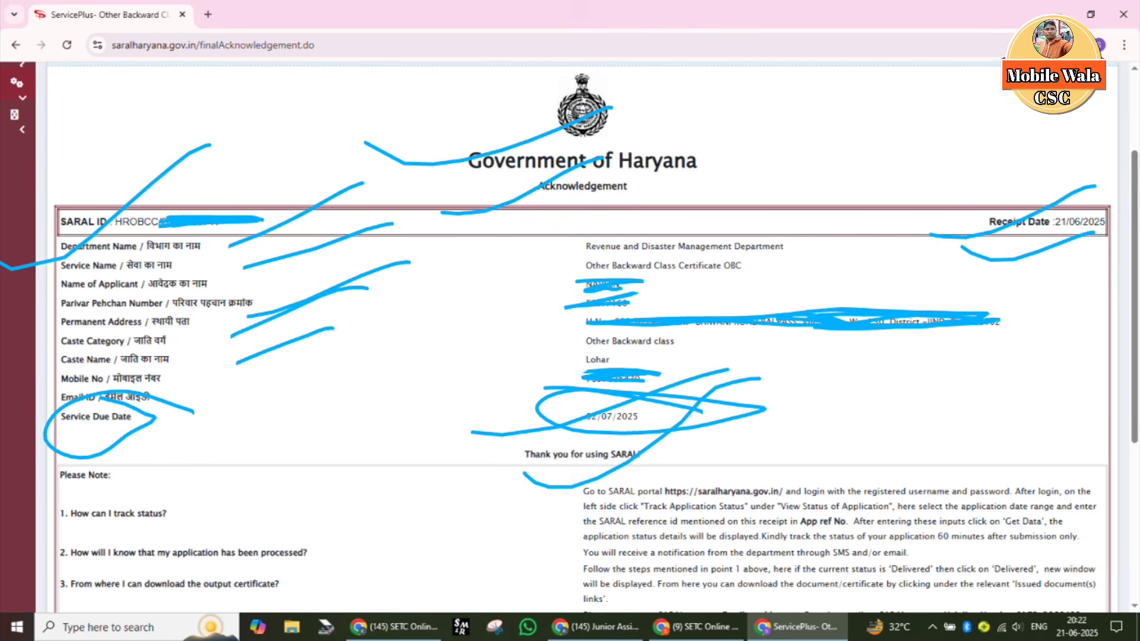